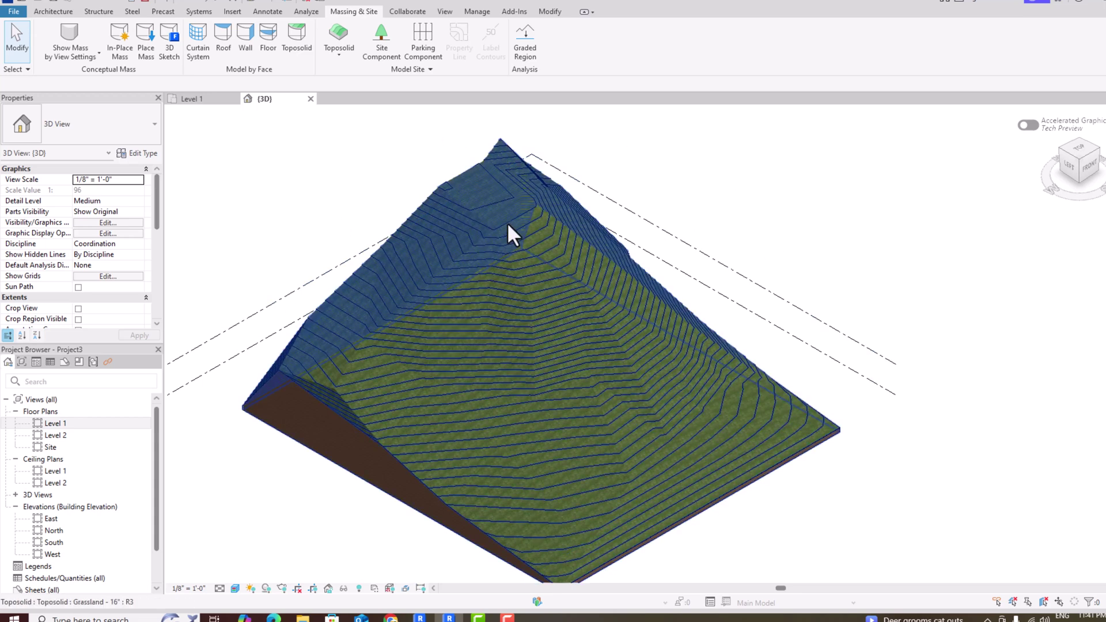
- Select the Grassland - 16" toposolid hill and orbit the 3D view to another angle
left_click(500, 252)
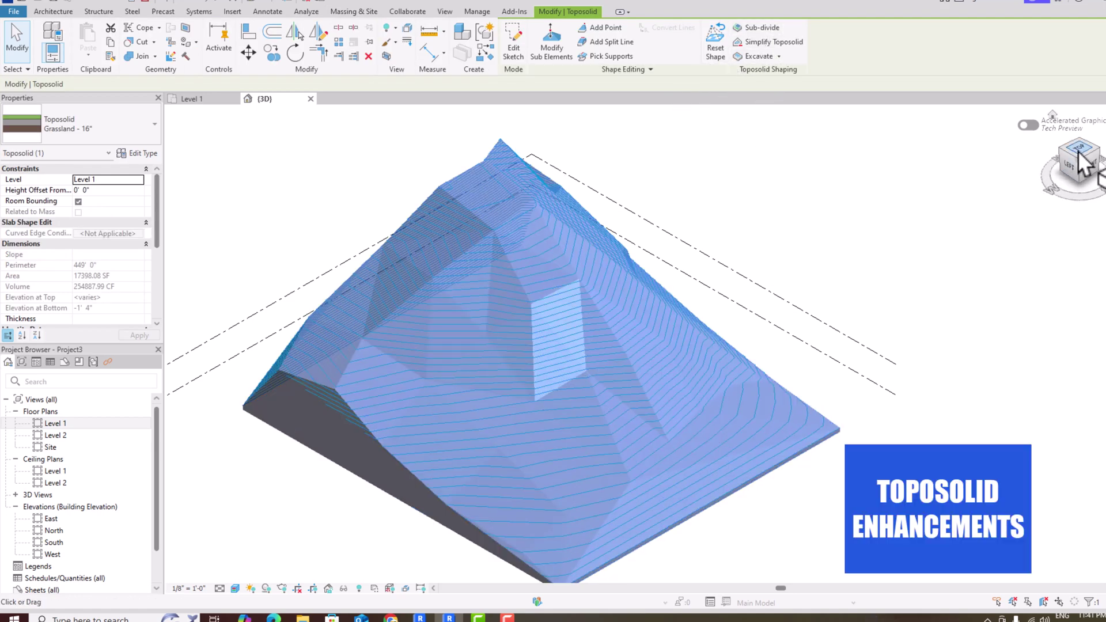
left_click_drag(1075, 155, 1018, 165)
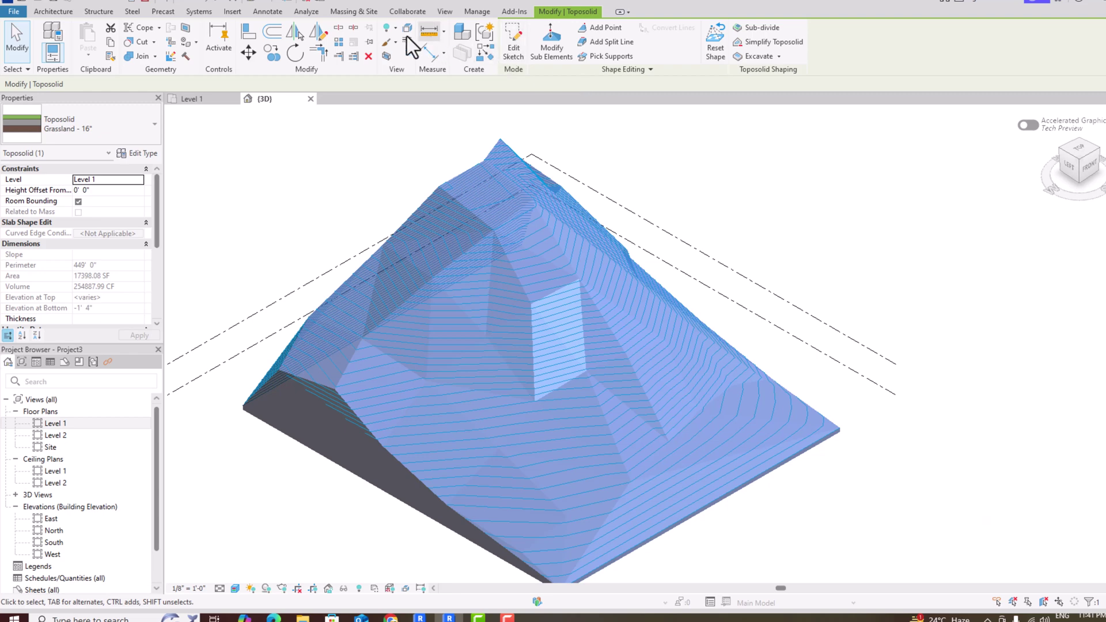
- Sketch a rectangular sub-division boundary diagonally across the hill from the top view
left_click(755, 29)
left_click(611, 30)
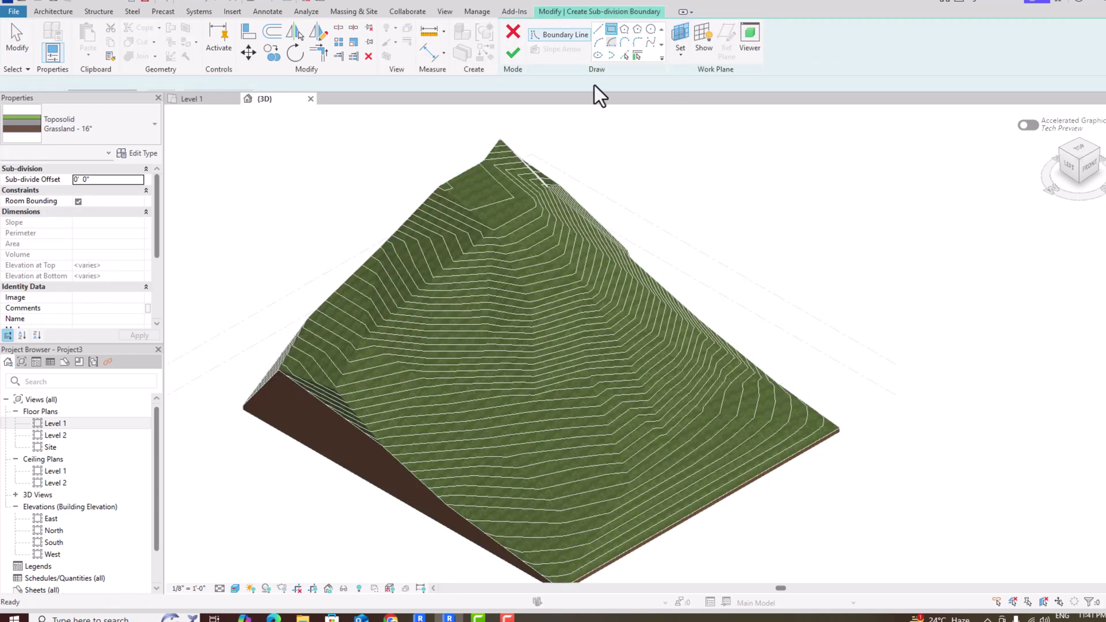
left_click(1079, 159)
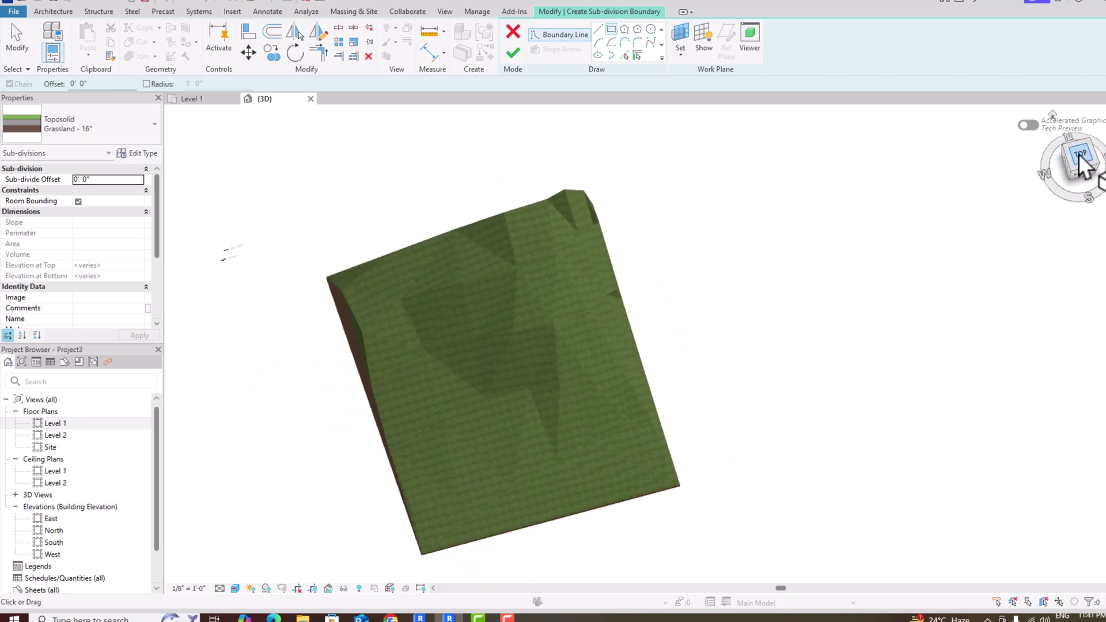
left_click(636, 257)
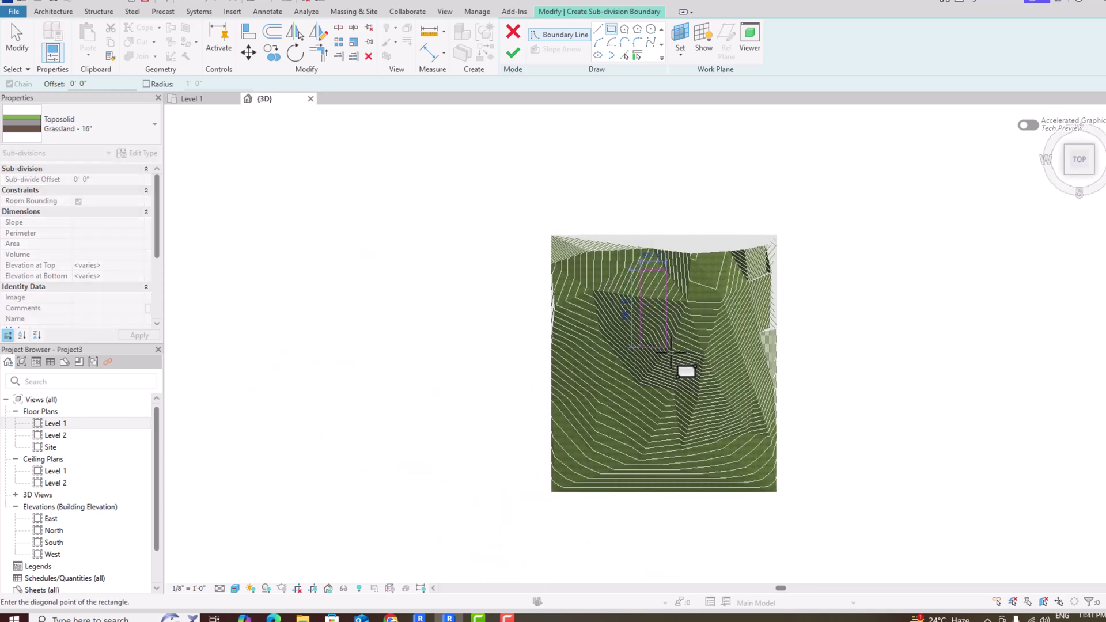
left_click(668, 440)
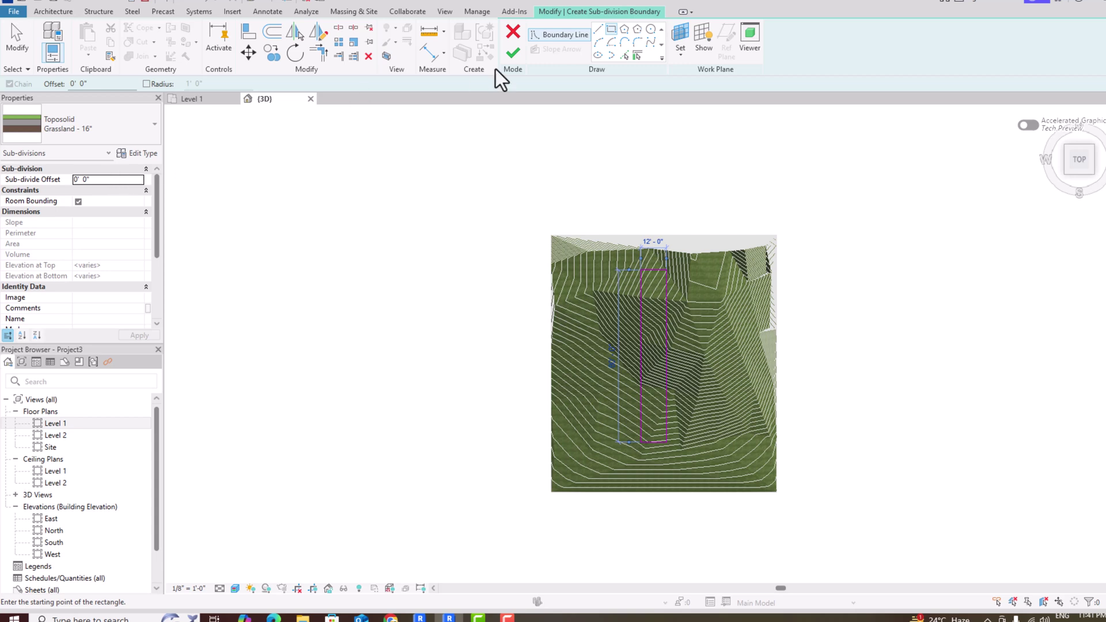
- Give the sub-division the Generic - 20' type, finish it, and view the strip in perspective
left_click(128, 137)
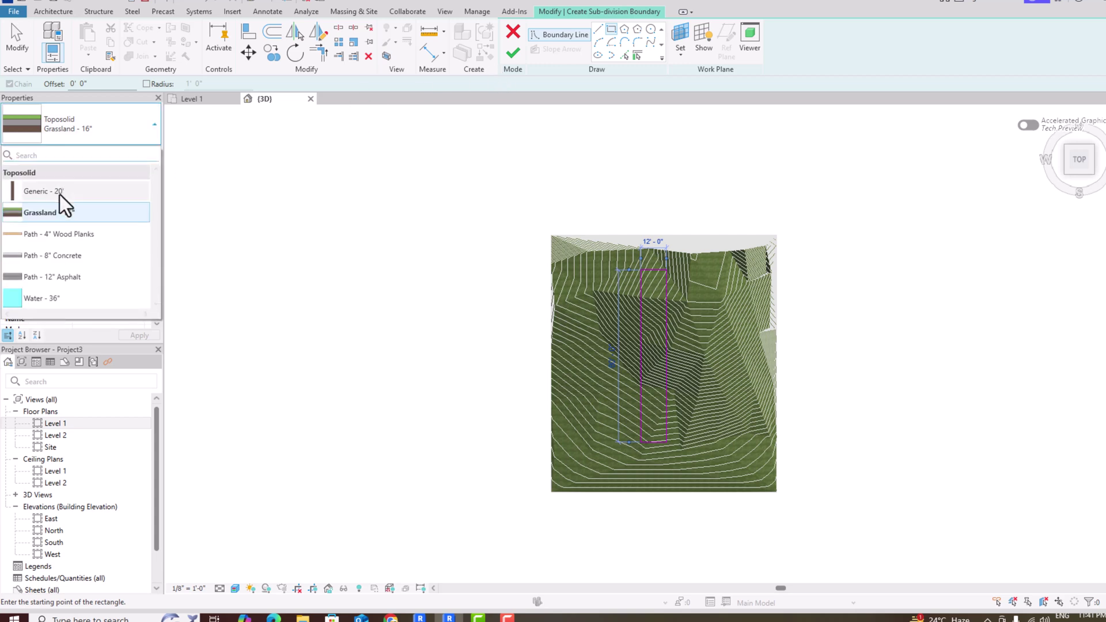
left_click(60, 193)
left_click(519, 58)
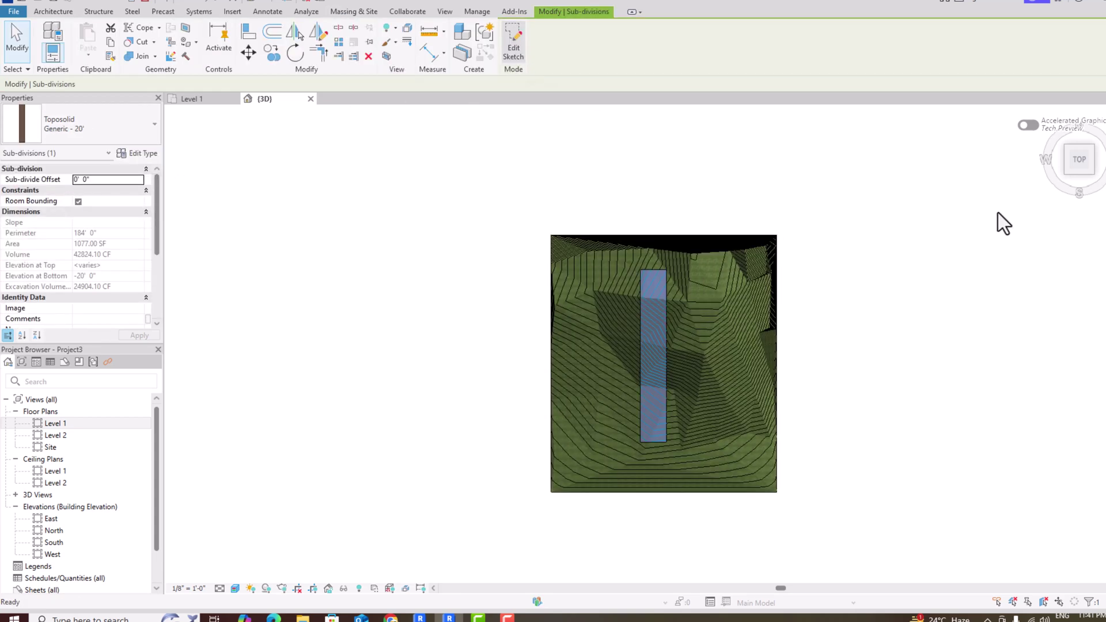
left_click_drag(1082, 169, 1088, 162)
middle_click_drag(449, 230, 403, 398, "shift")
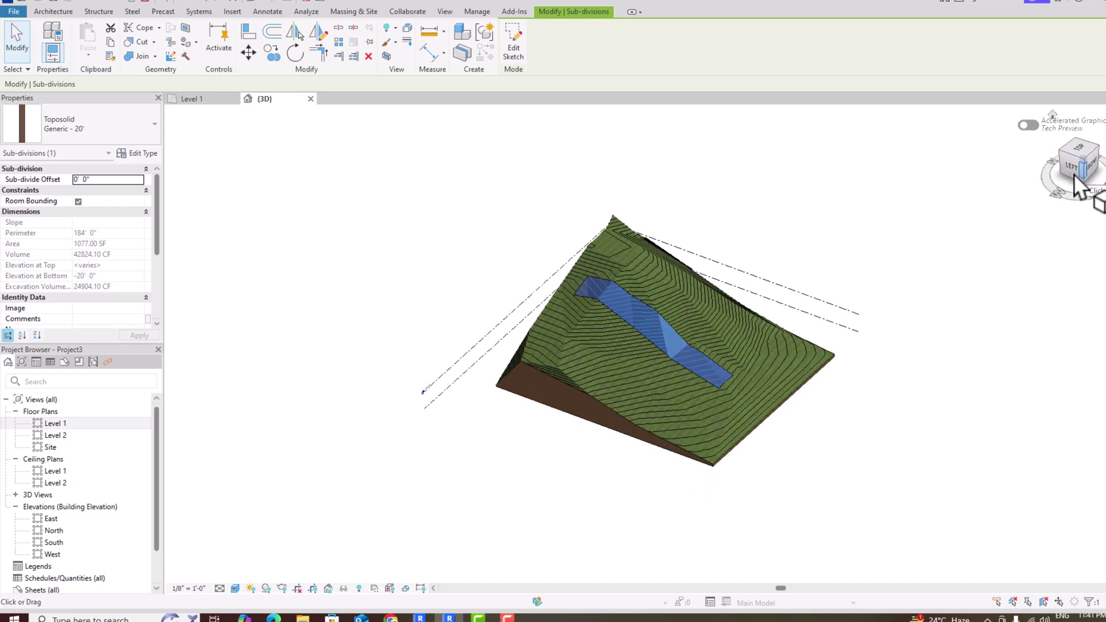
scroll(750, 292, "up", 5)
left_click(816, 215)
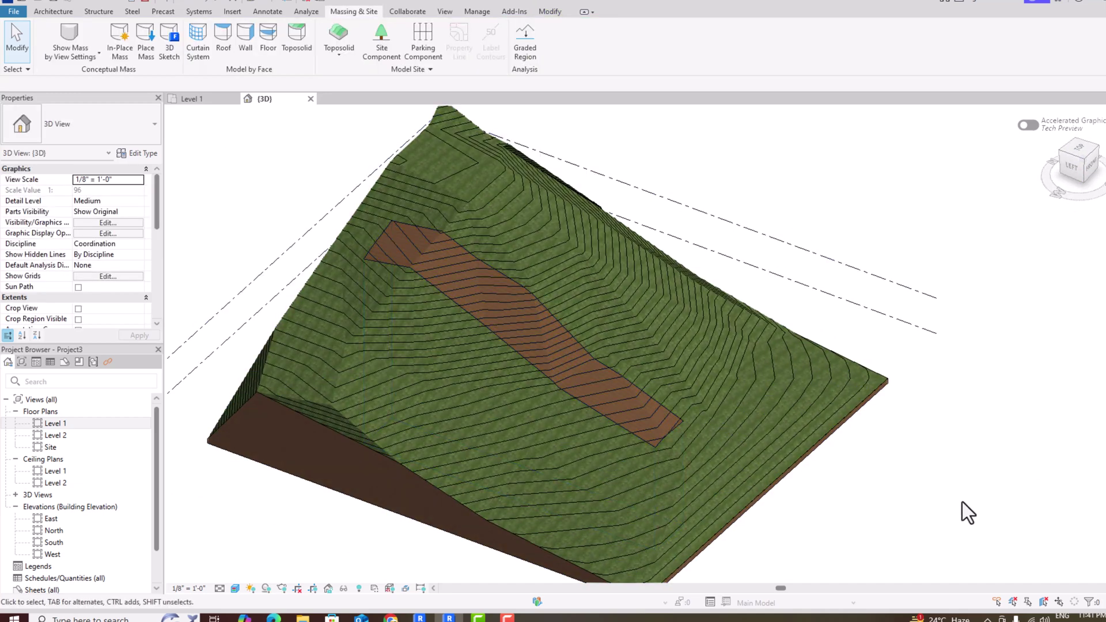
- Raise the sub-division strip with a 2' Sub-divide Offset
left_click(627, 389)
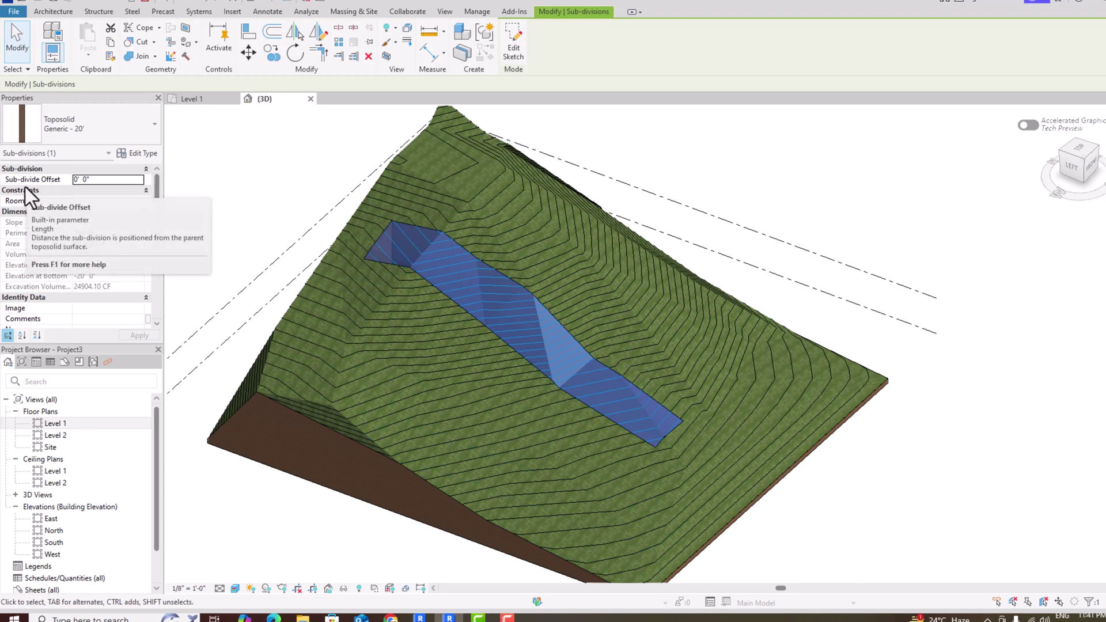
left_click(102, 182)
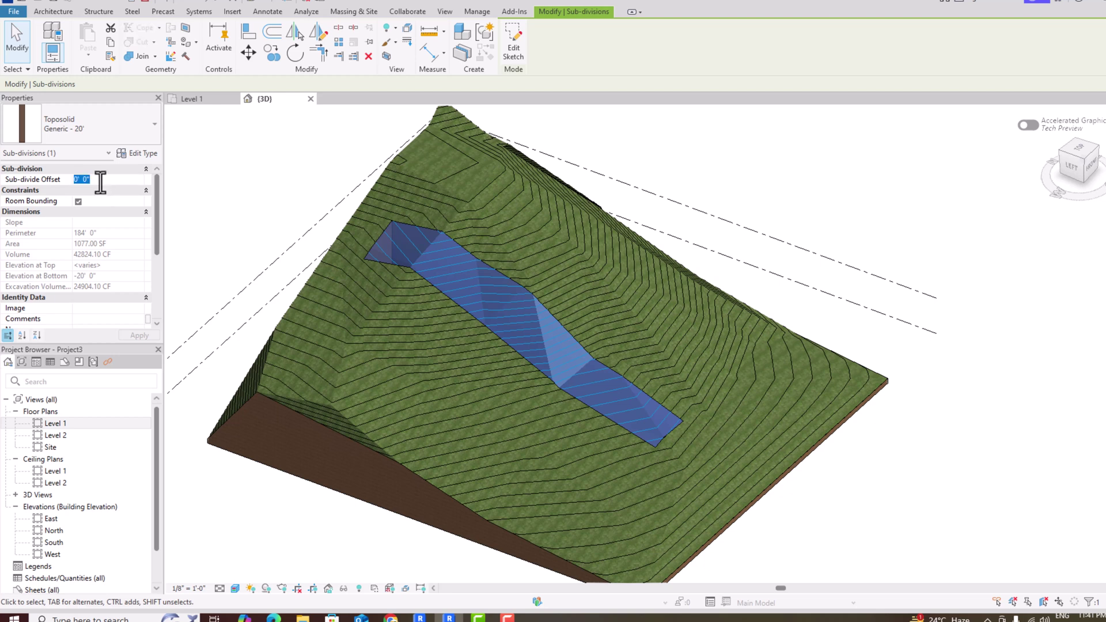
key("Return")
left_click(133, 337)
scroll(378, 278, "up", 5)
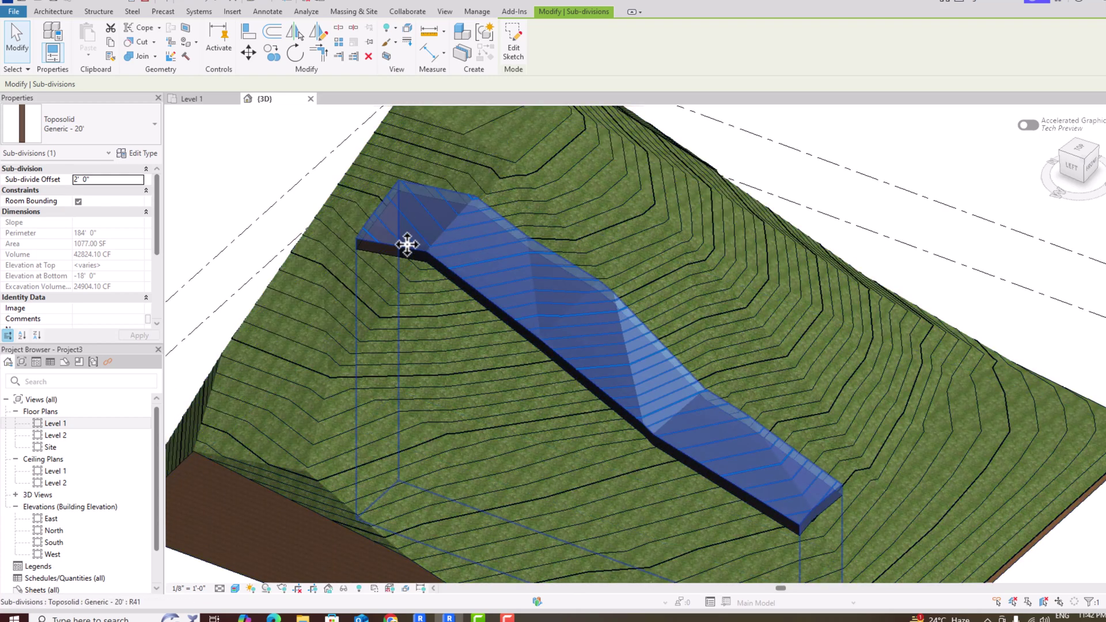
left_click(257, 172)
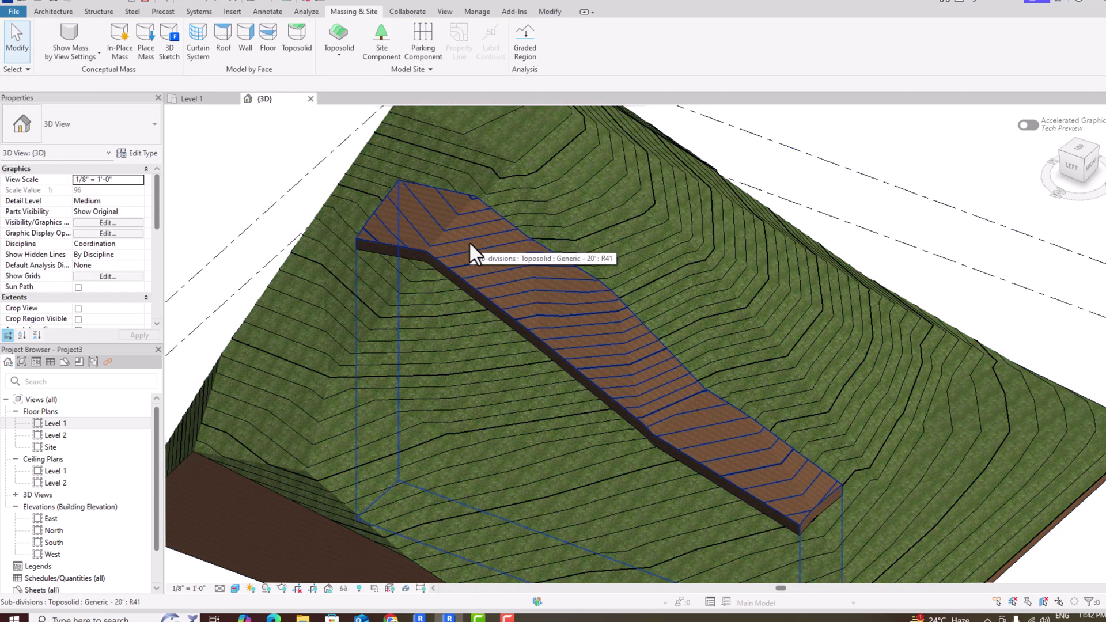
- Change the strip's Sub-divide Offset to -2' so it sinks into the hillside
left_click(424, 244)
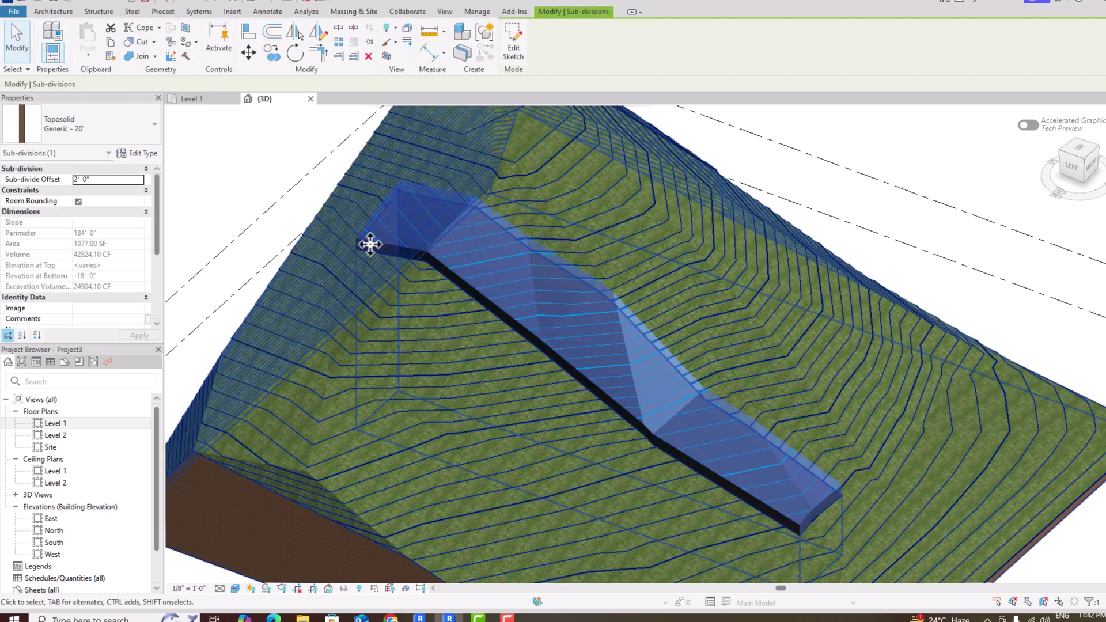
left_click(111, 178)
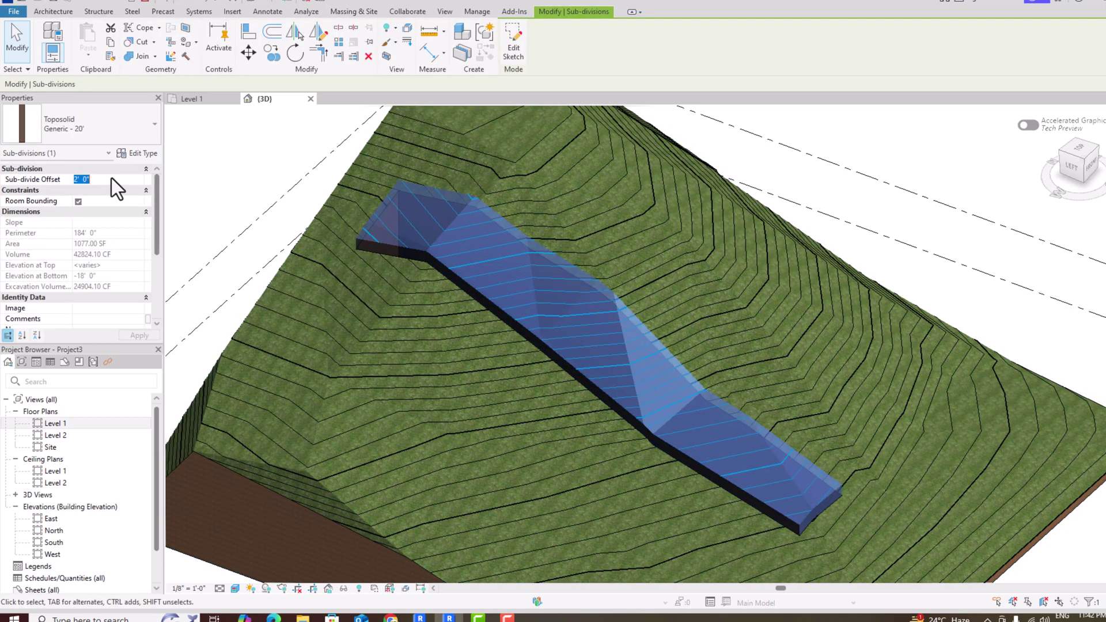
type("-2")
left_click(146, 334)
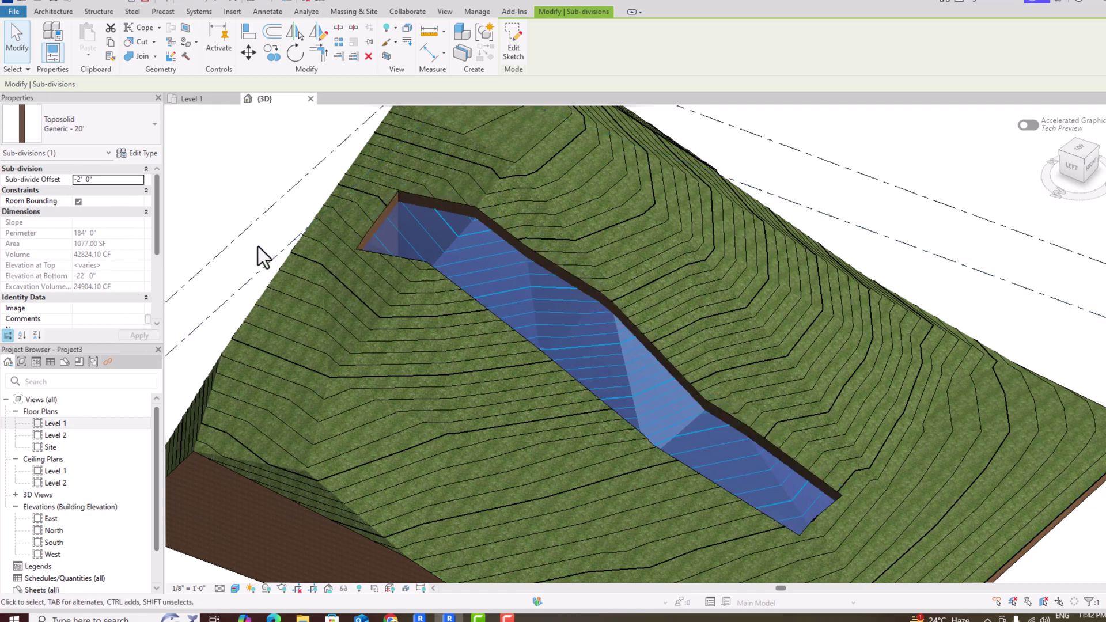
left_click(240, 186)
scroll(468, 234, "up", 3)
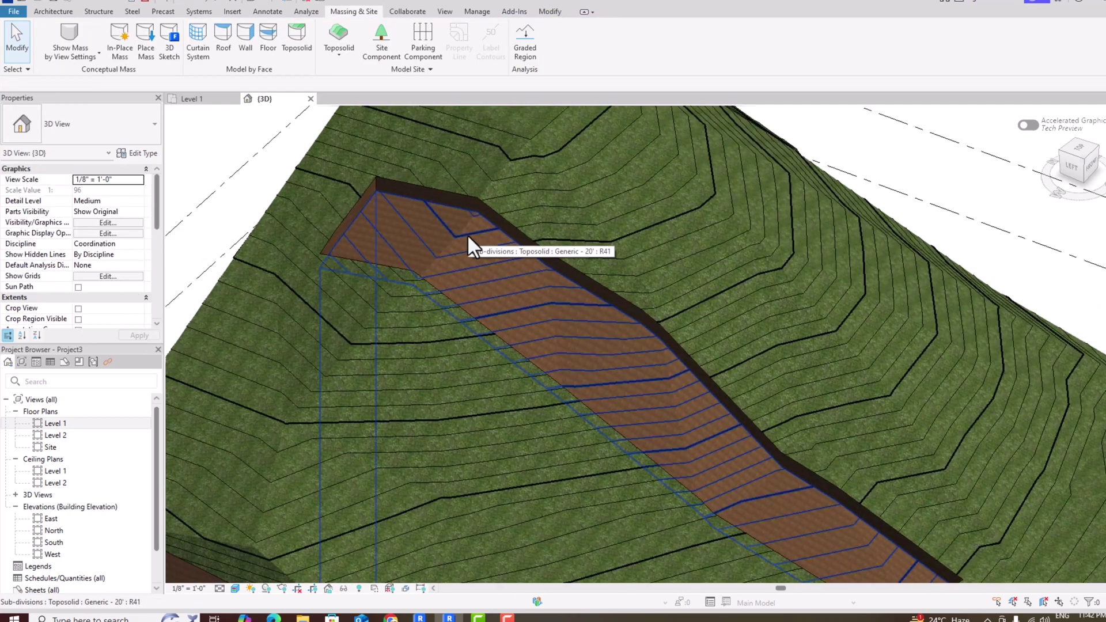
scroll(391, 191, "down", 3)
scroll(447, 281, "up", 2)
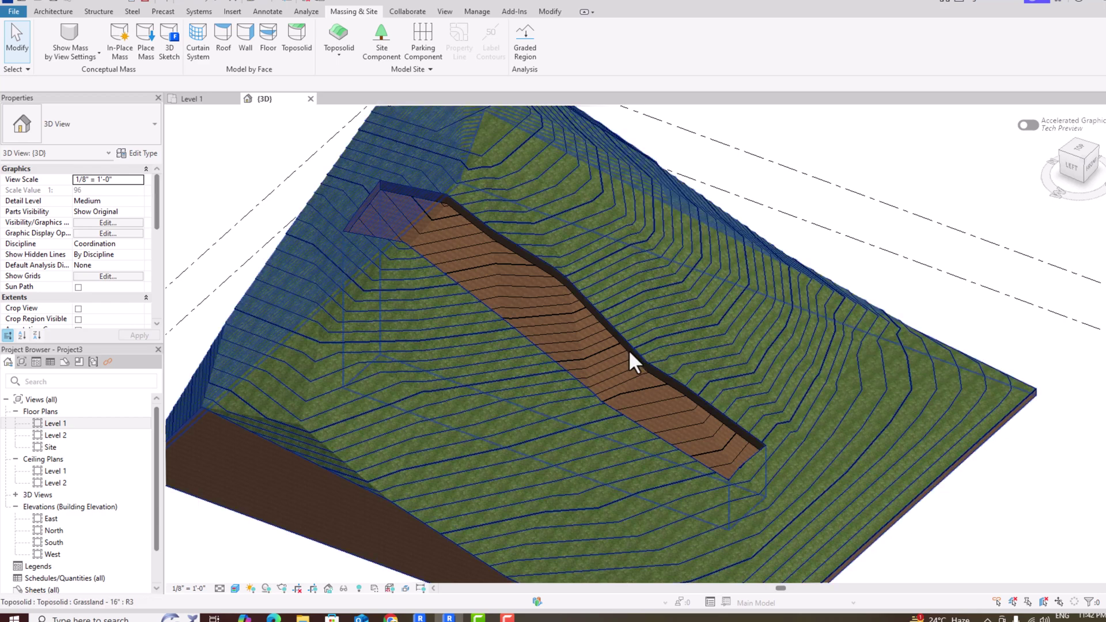
scroll(380, 205, "down", 2)
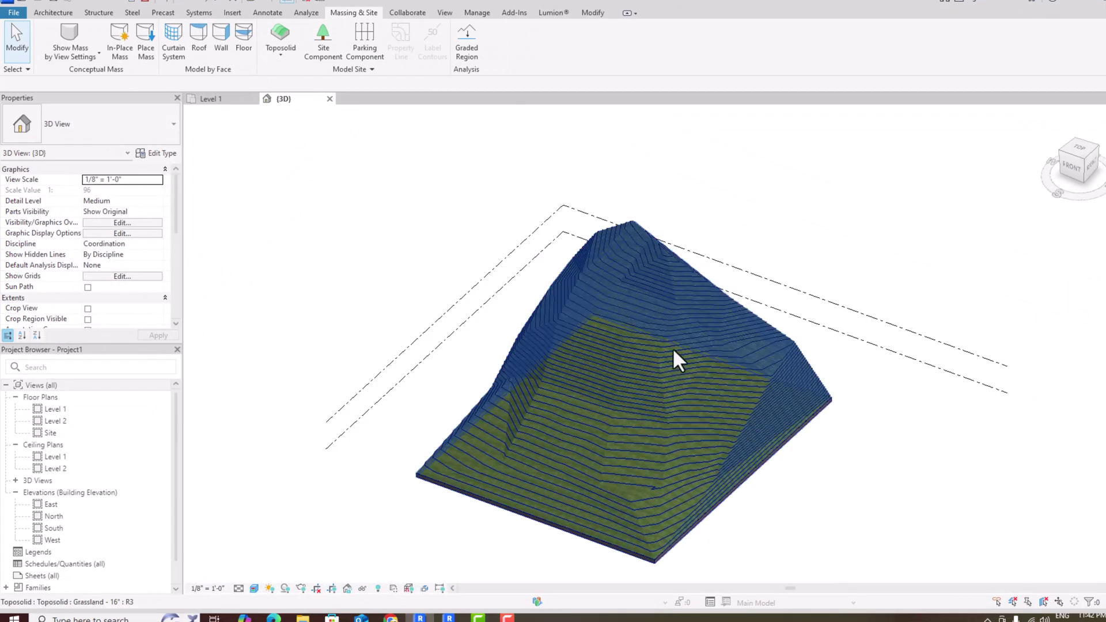
- In Project1, draw a rectangular sub-division strip across the hill toposolid from the top view
scroll(678, 343, "up", 2)
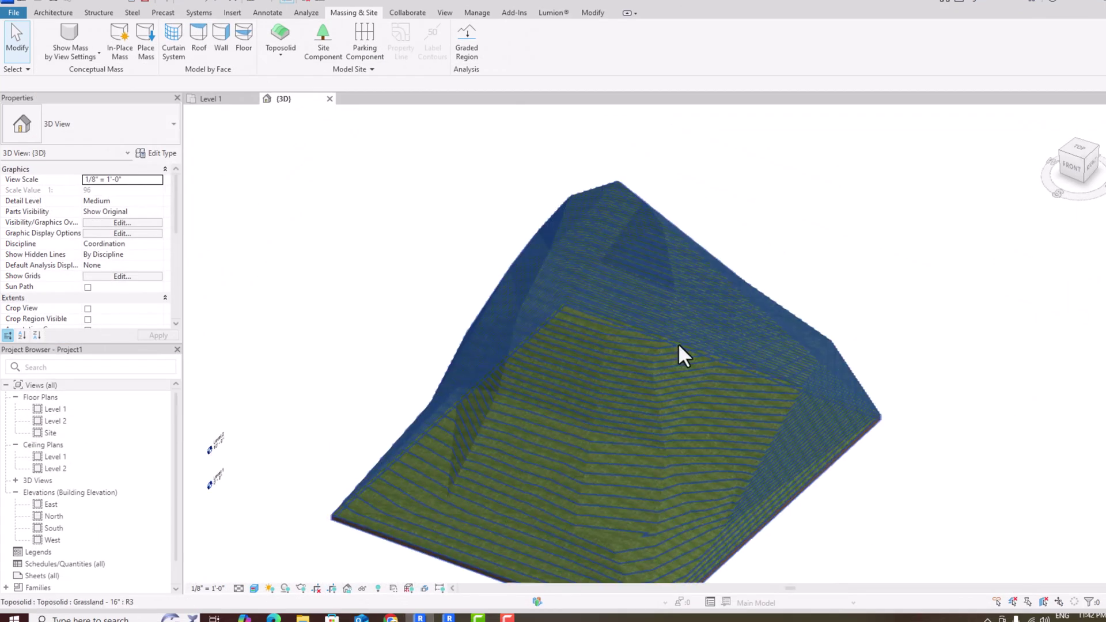
left_click(634, 280)
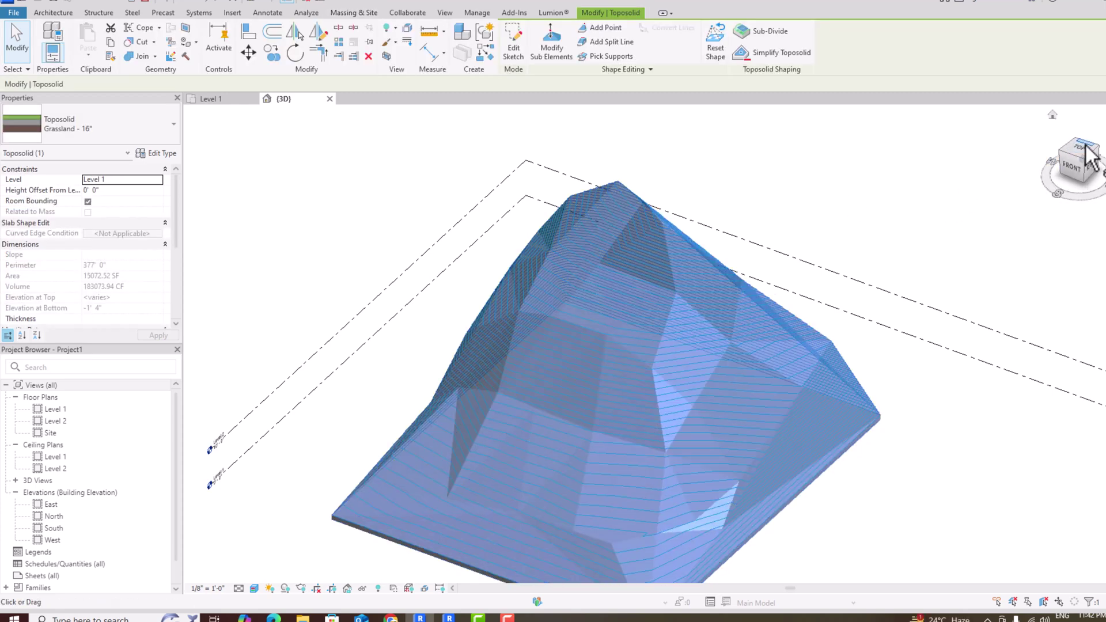
left_click(1086, 147)
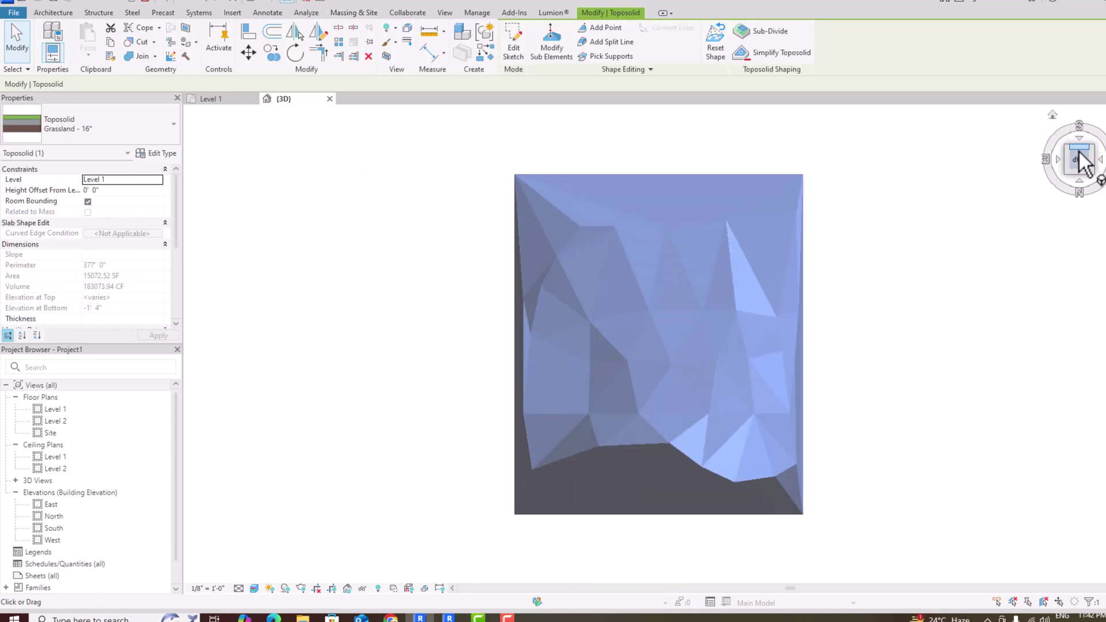
left_click(754, 33)
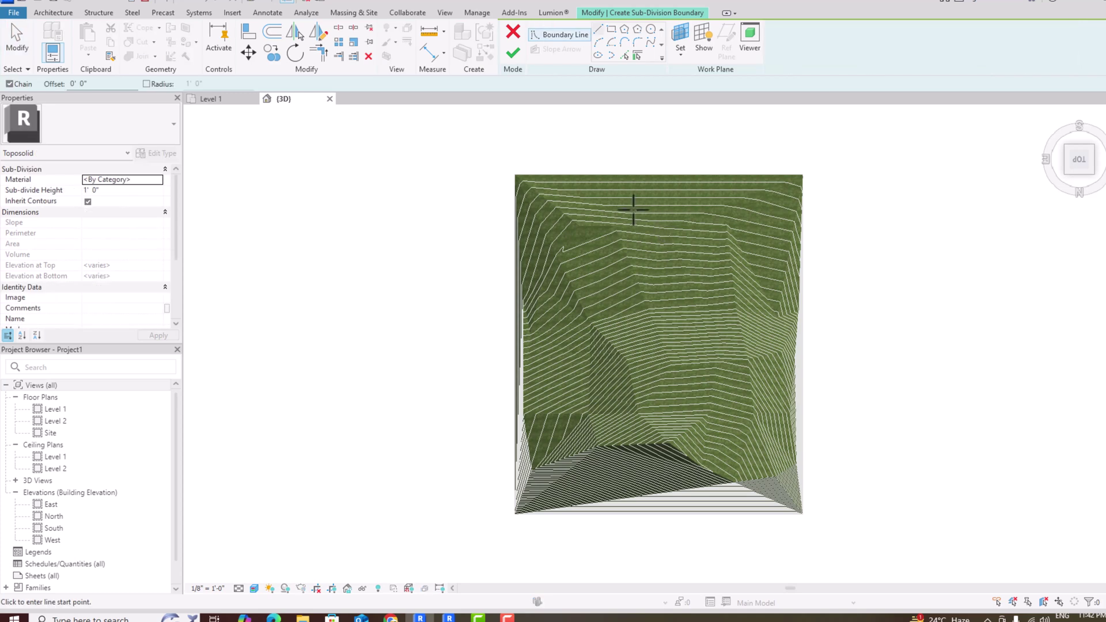
left_click(610, 30)
left_click(627, 216)
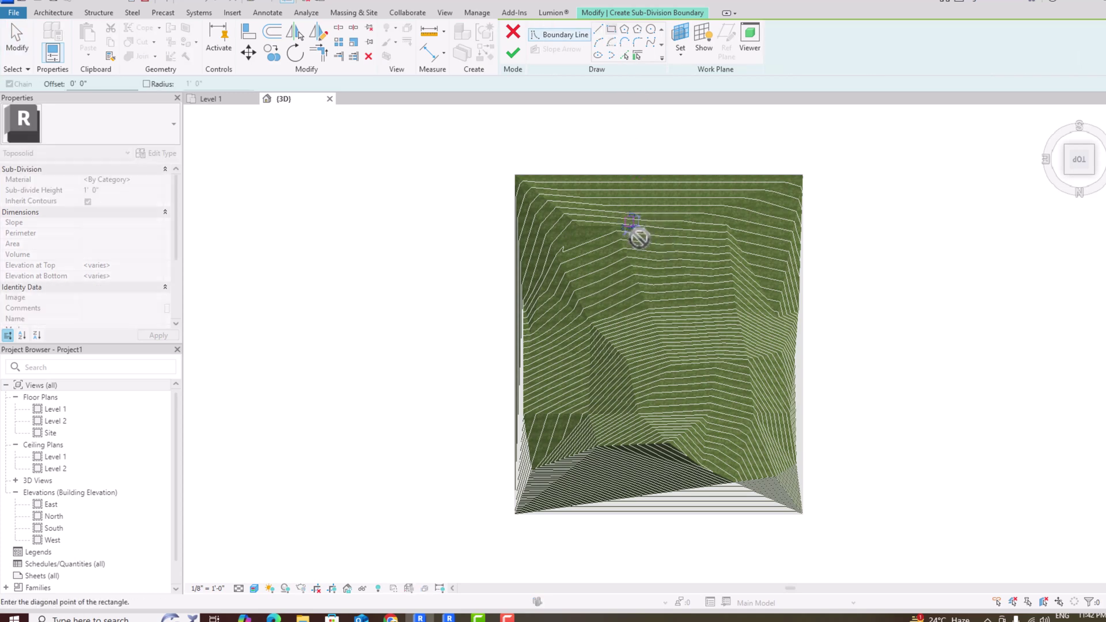
left_click(658, 442)
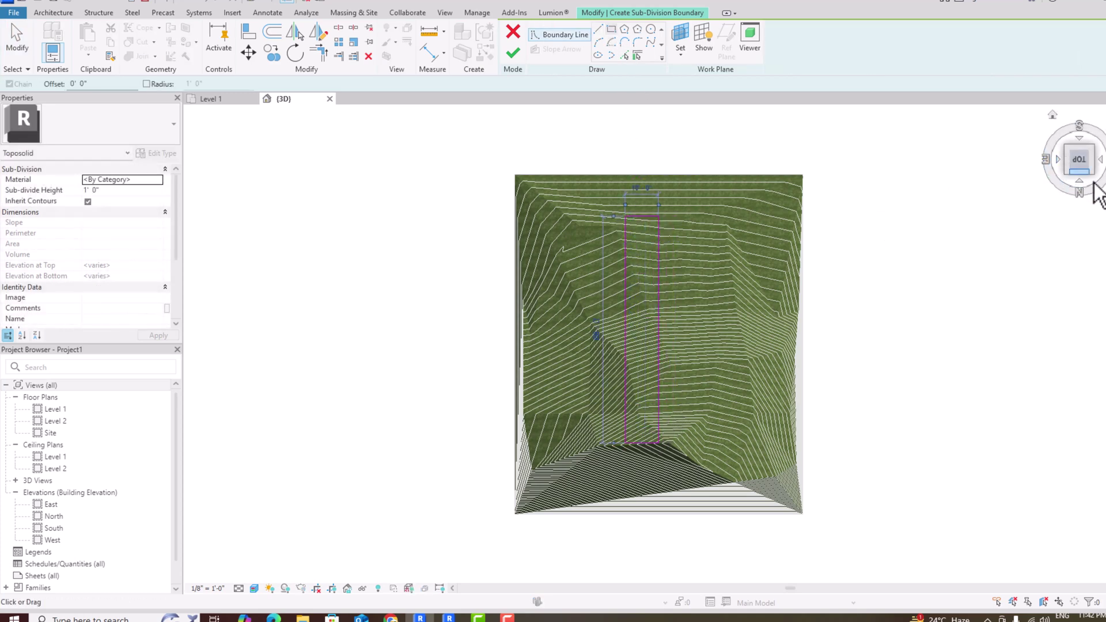
left_click_drag(1098, 184, 995, 141)
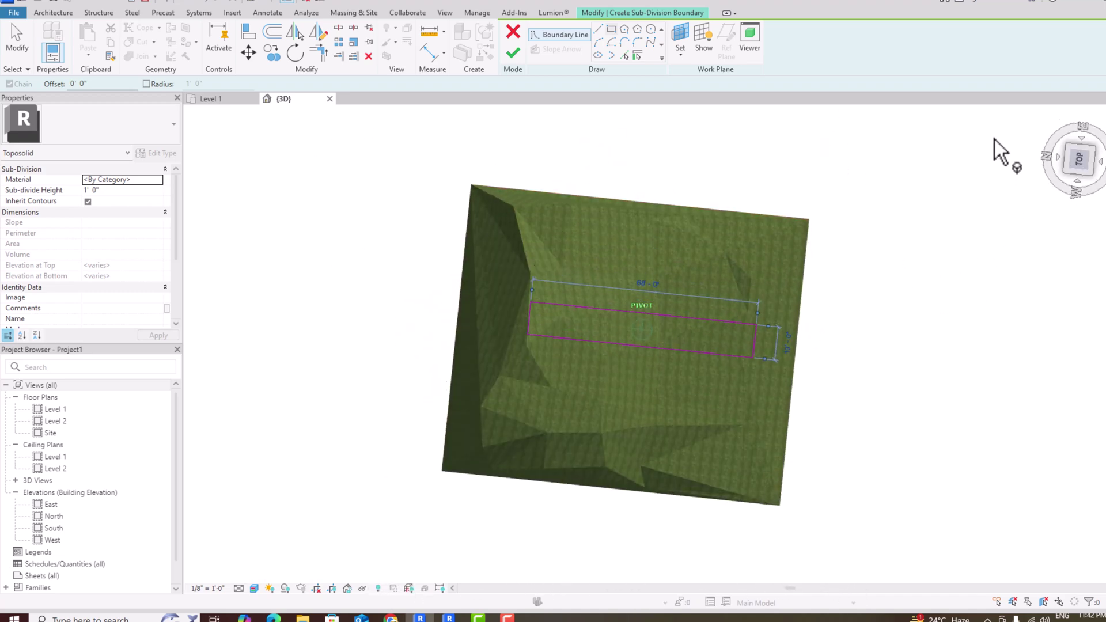
left_click(1079, 159)
left_click(513, 53)
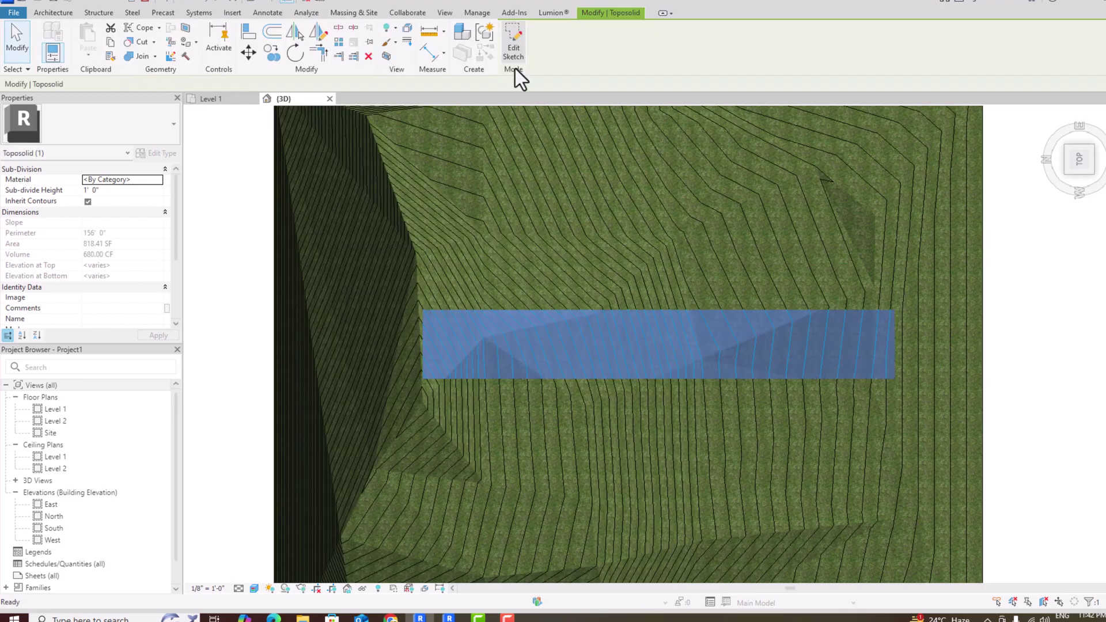
left_click_drag(1098, 173, 1066, 113)
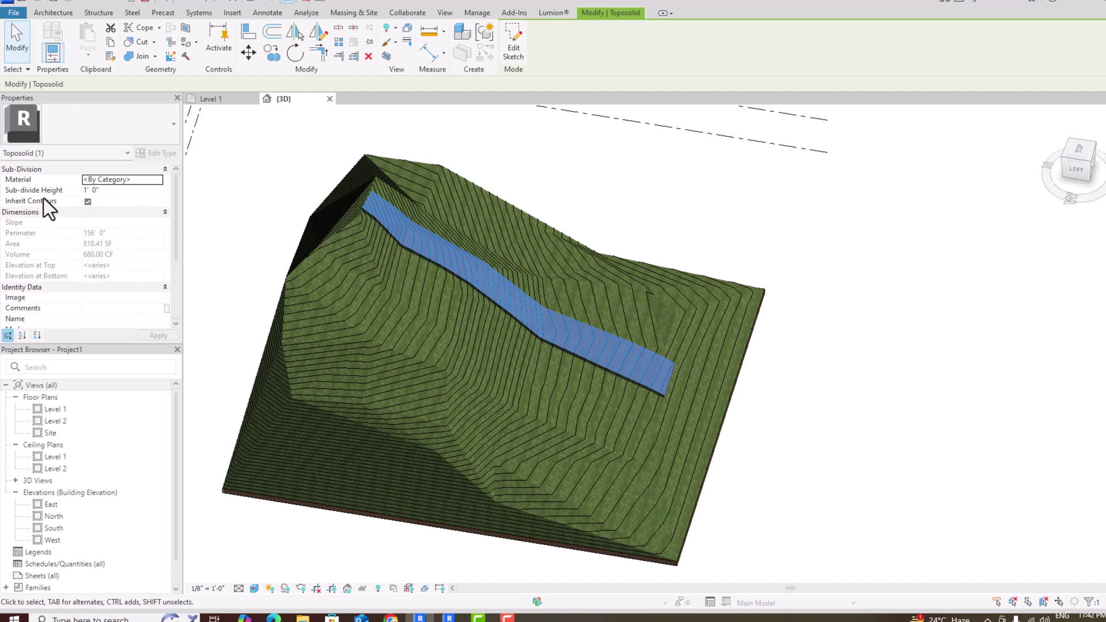
- Try applying a negative Sub-divide Height, which Revit rejects as invalid
left_click(109, 190)
key("BackSpace")
left_click(145, 335)
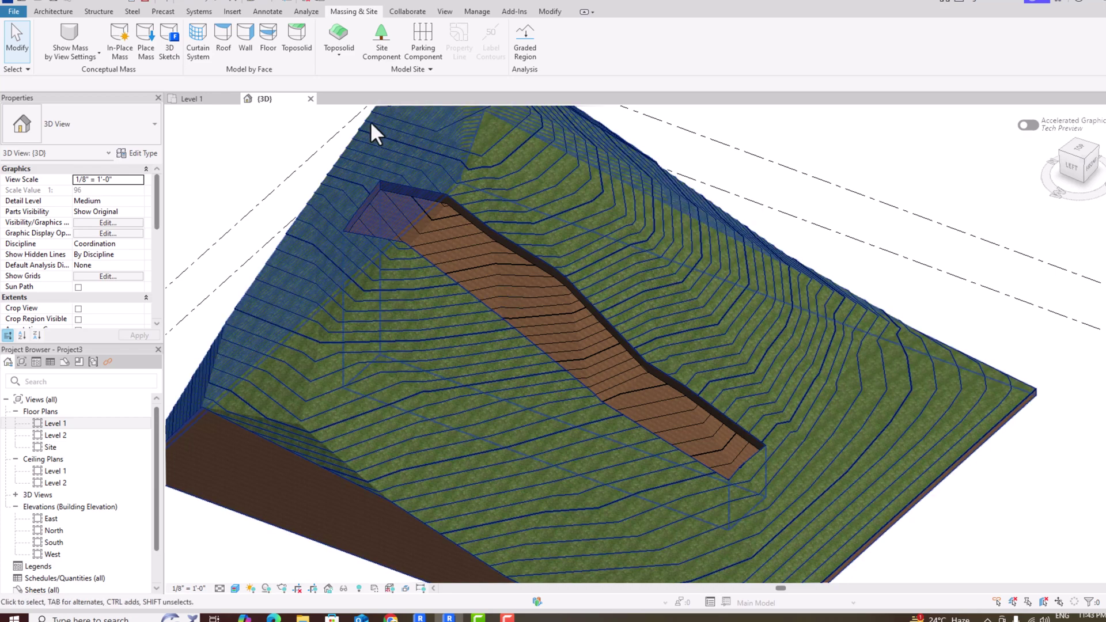
- From the top view, sketch a rectangle crossing the sunken strip and finish it as a second sub-division
scroll(459, 290, "down", 1)
scroll(458, 290, "down", 2)
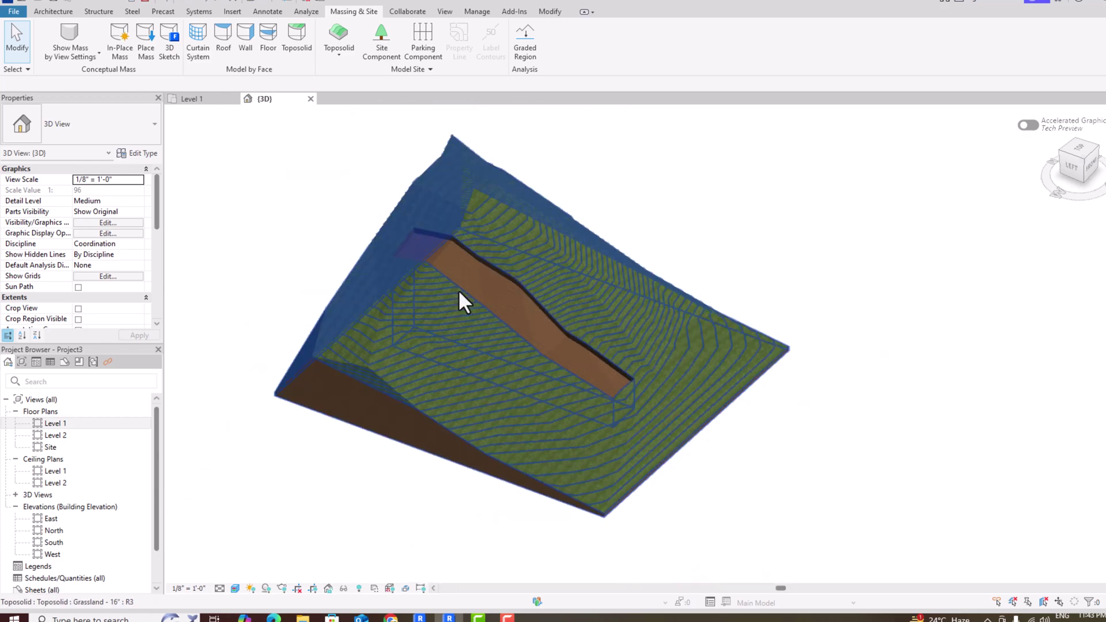
left_click(440, 244)
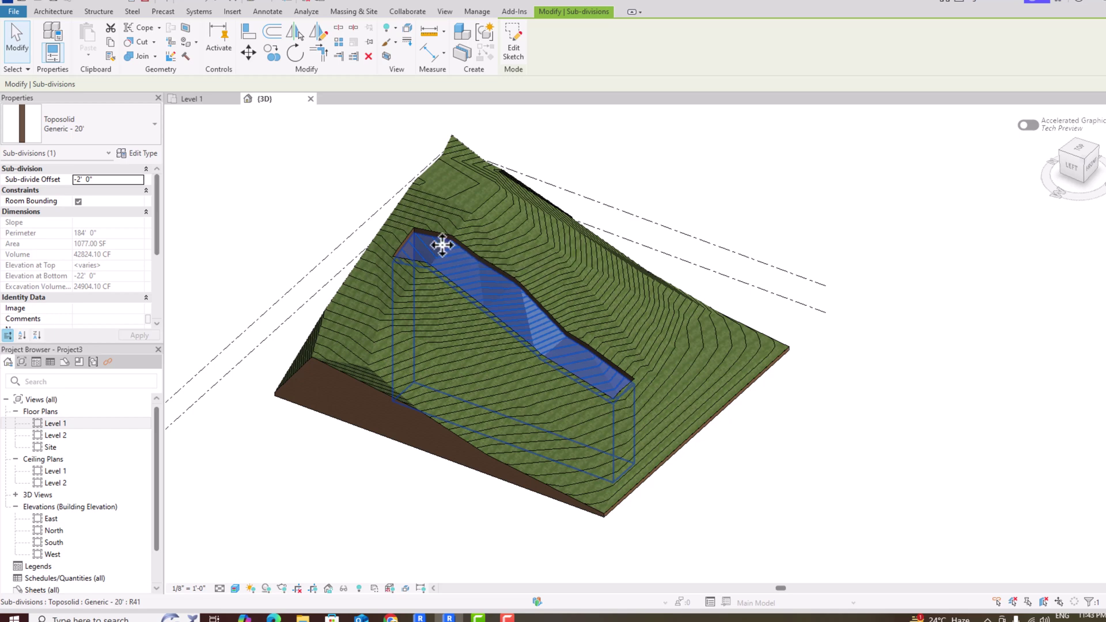
left_click(1079, 154)
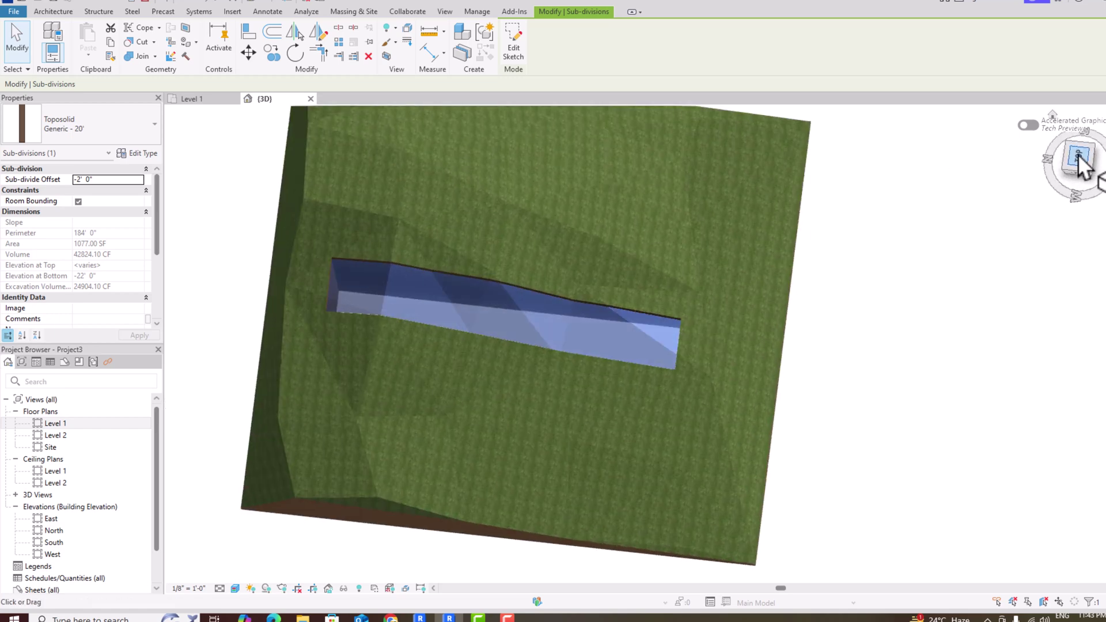
left_click(465, 190)
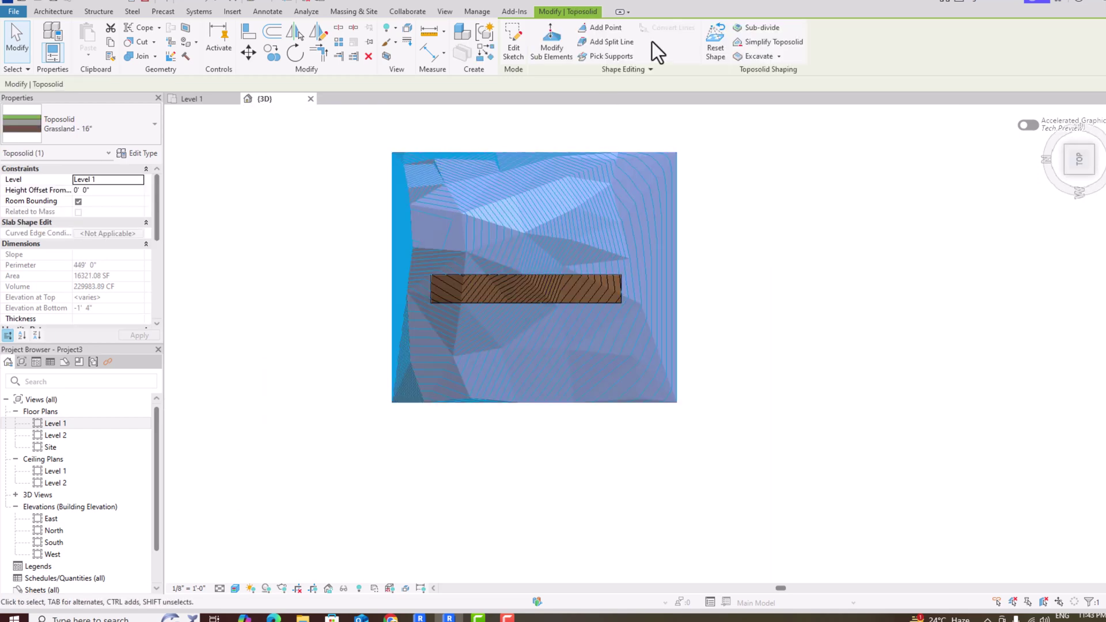
left_click(758, 29)
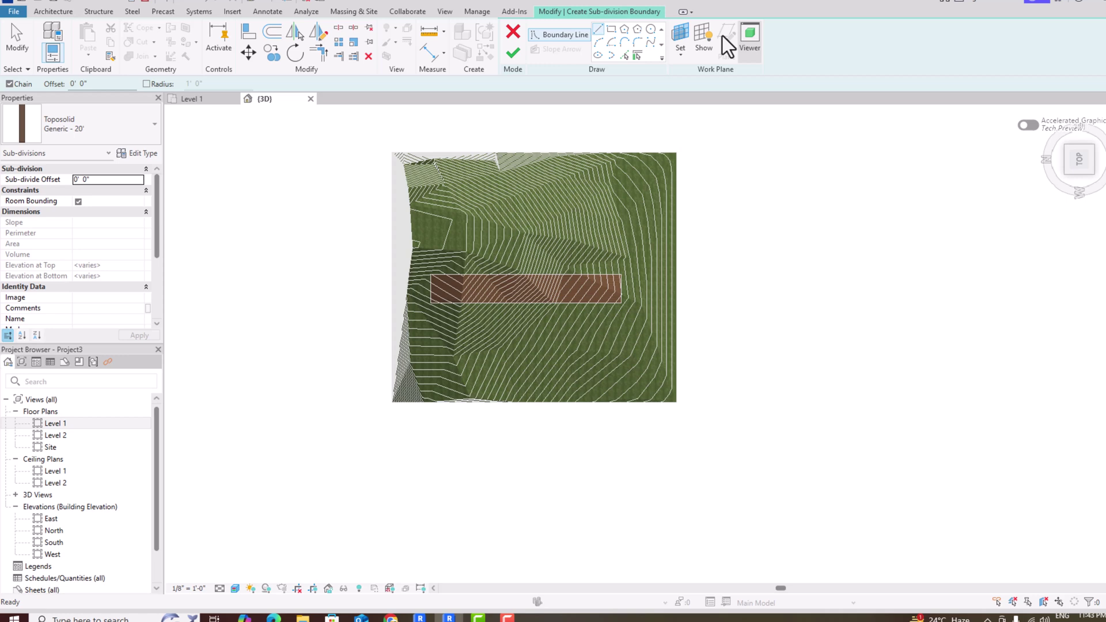
left_click(611, 30)
left_click(483, 185)
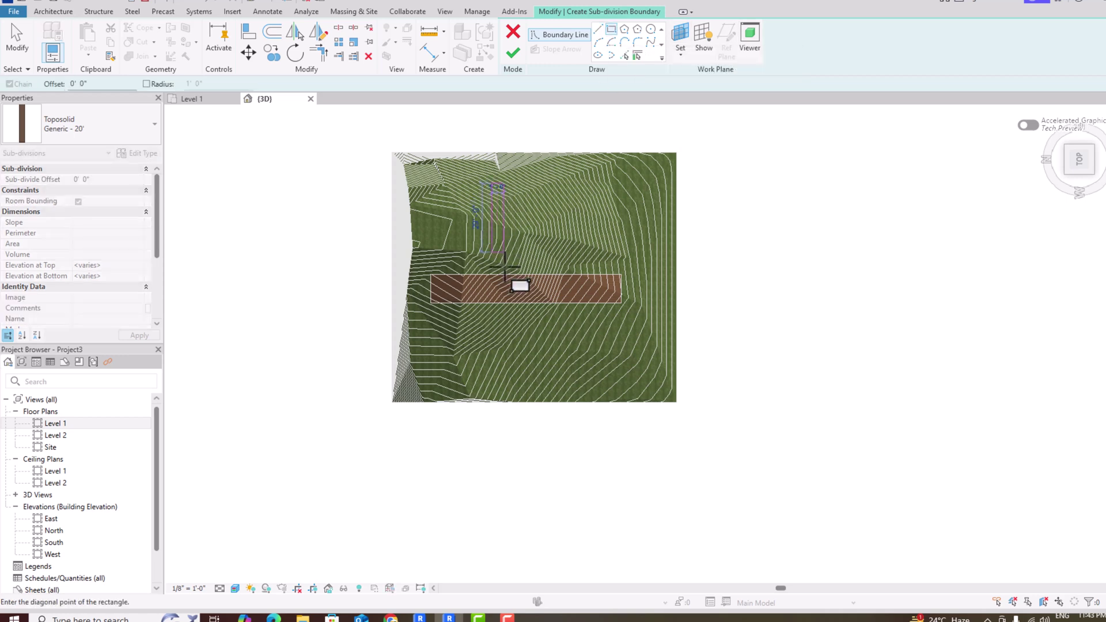
left_click(518, 375)
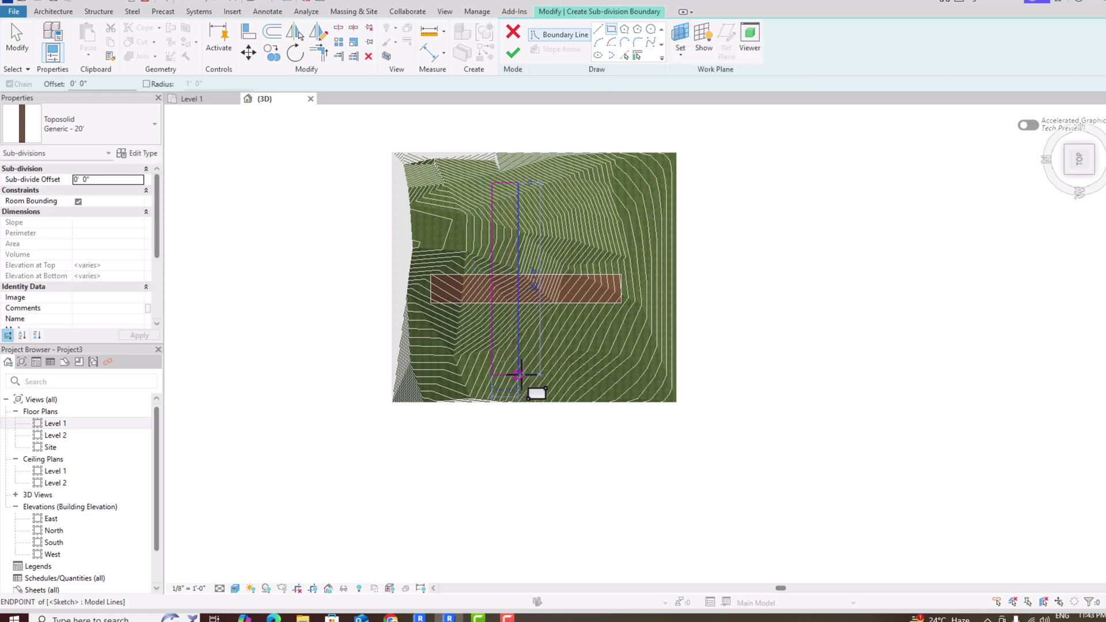
left_click(513, 54)
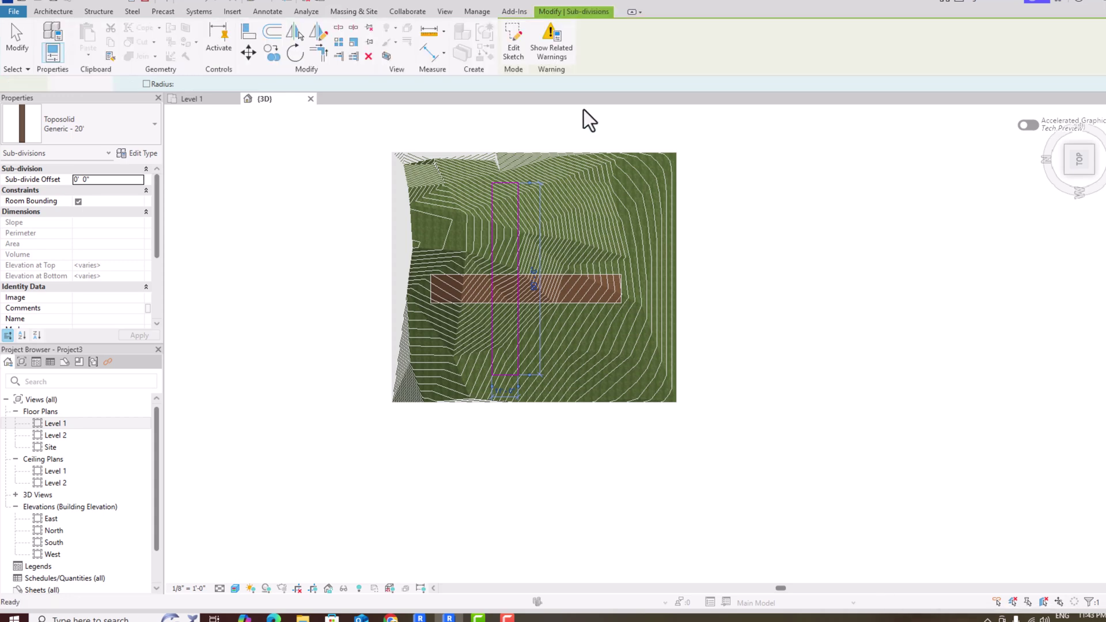
- Give the crossing sub-division a 6' 0" Sub-divide Offset and deselect it
left_click(1082, 166)
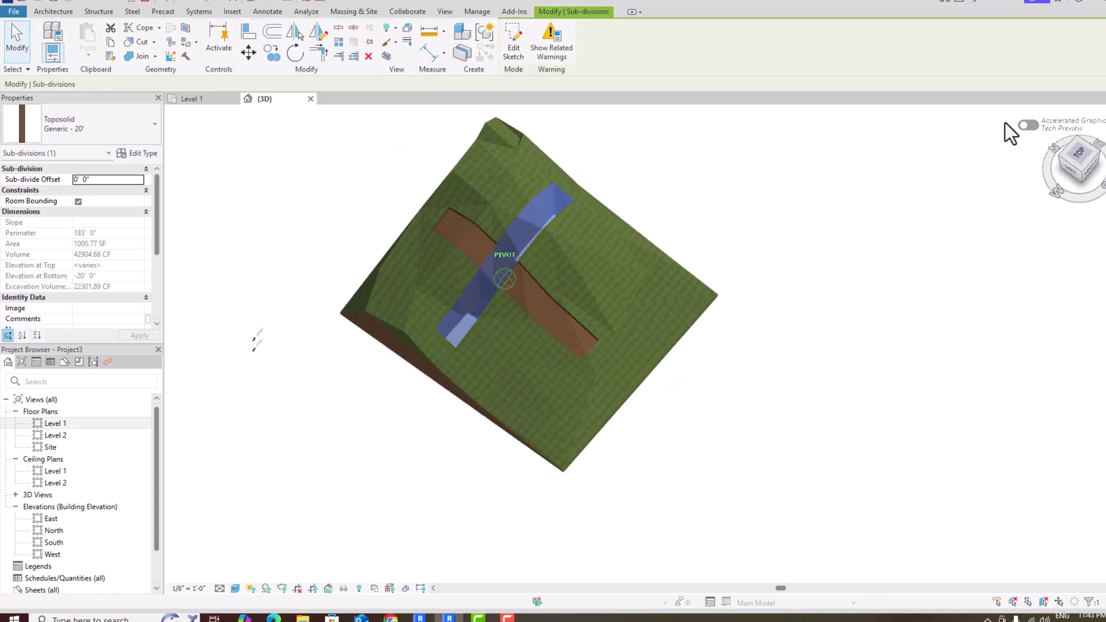
scroll(600, 258, "up", 3)
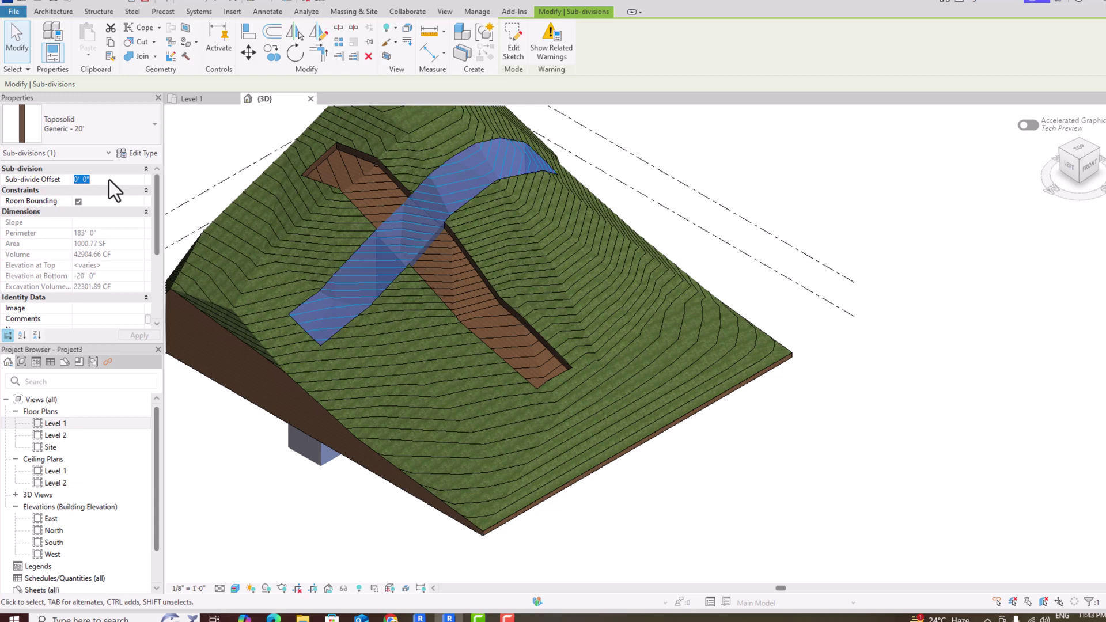
type("6' 0\"")
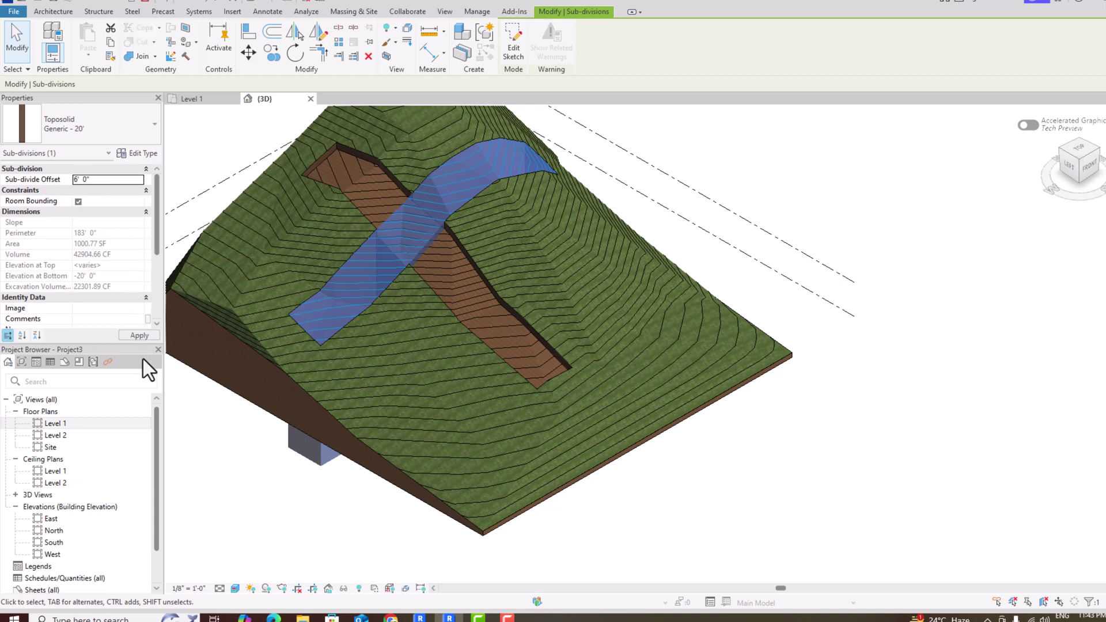
left_click(140, 336)
left_click(799, 223)
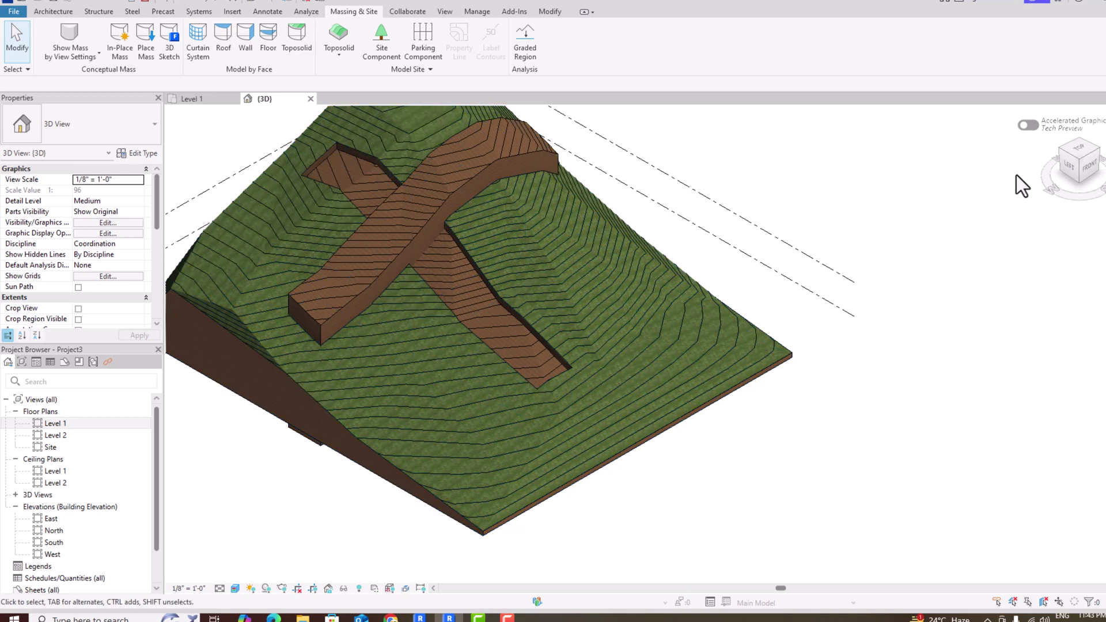
mouse_move(1077, 164)
left_mouse_down()
mouse_move(1058, 133)
mouse_move(1025, 116)
left_mouse_up()
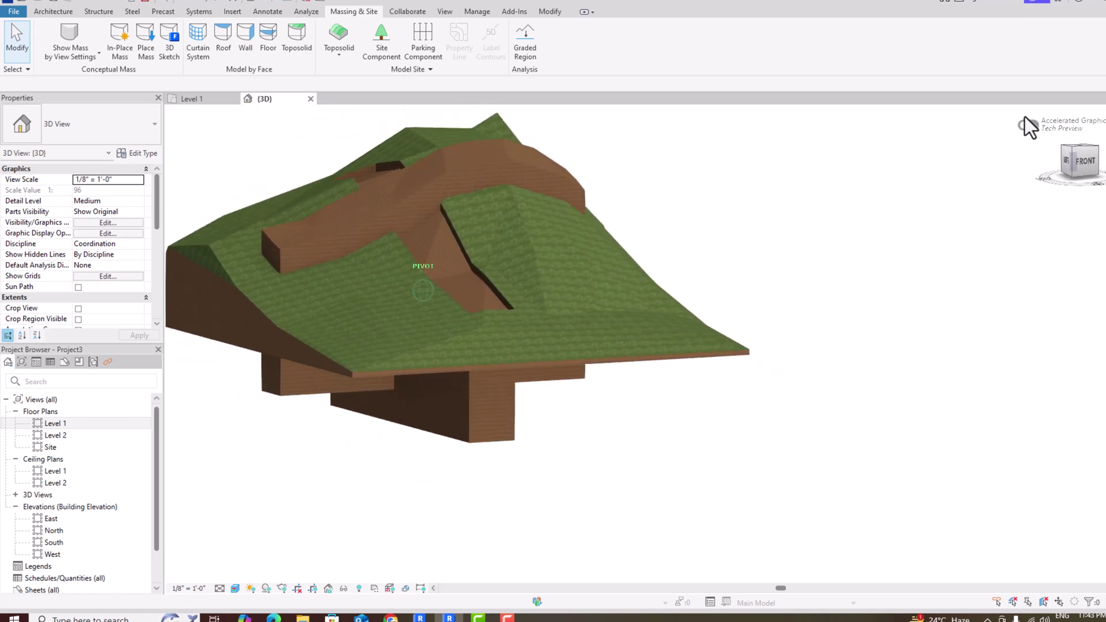
left_click(1073, 149)
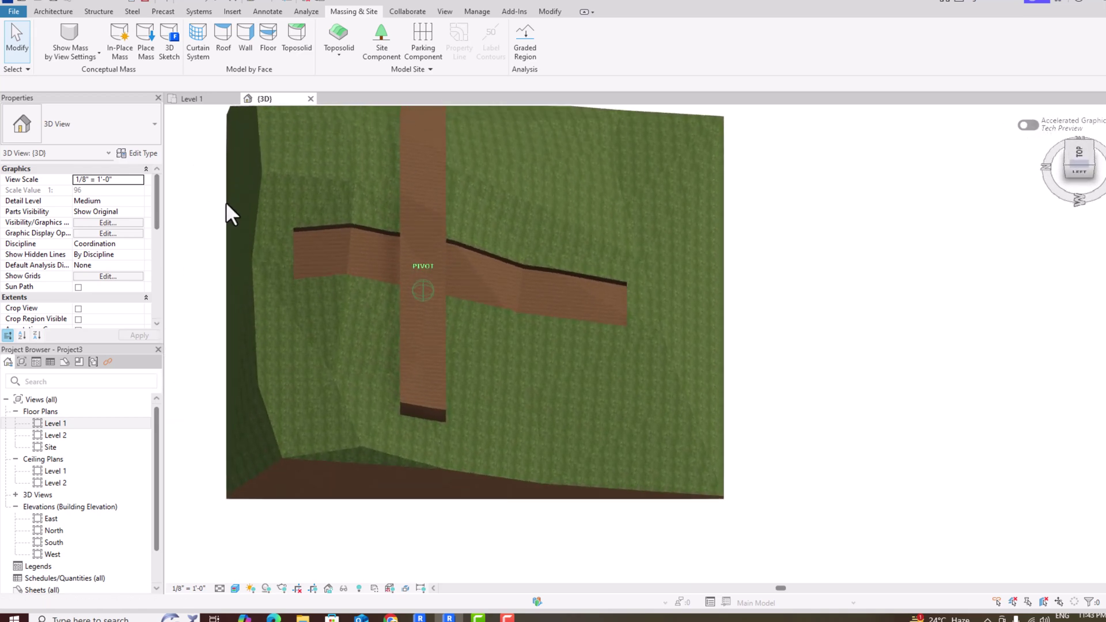
middle_click_drag(226, 202, 1021, 150, "shift")
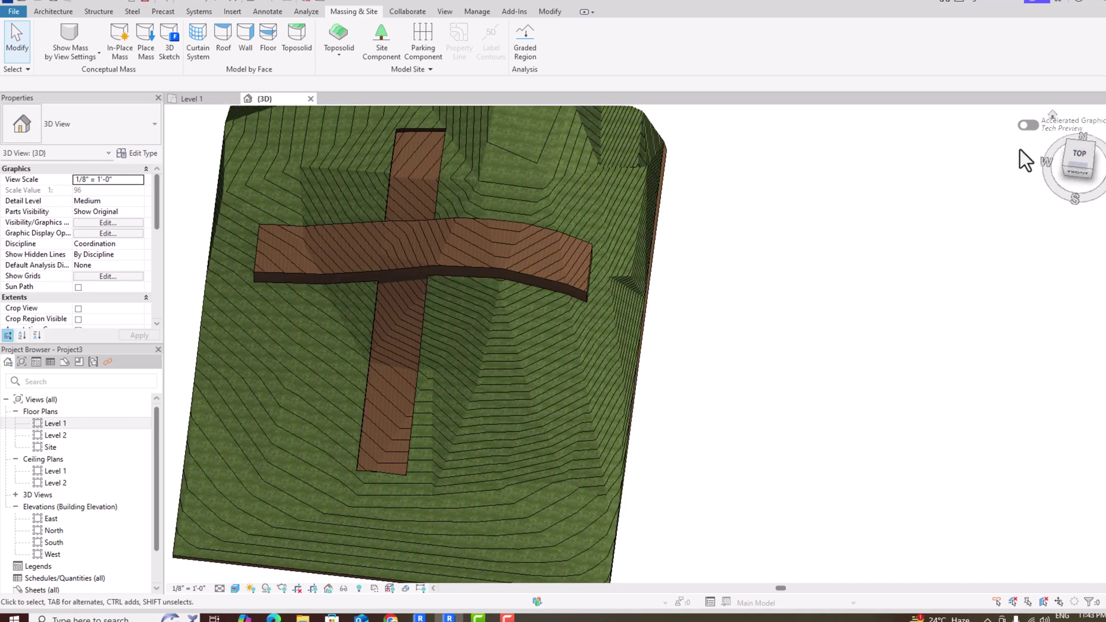
scroll(441, 210, "down", 3)
left_click(472, 280)
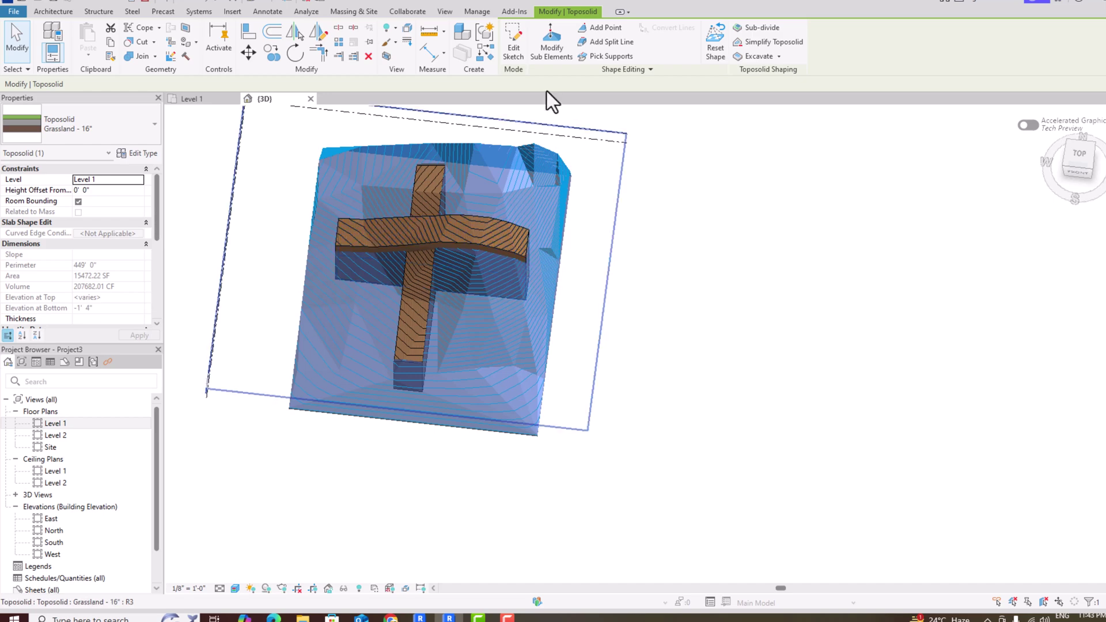
- Move one toposolid terrain point down and to the left using Modify Sub Elements
left_click(549, 52)
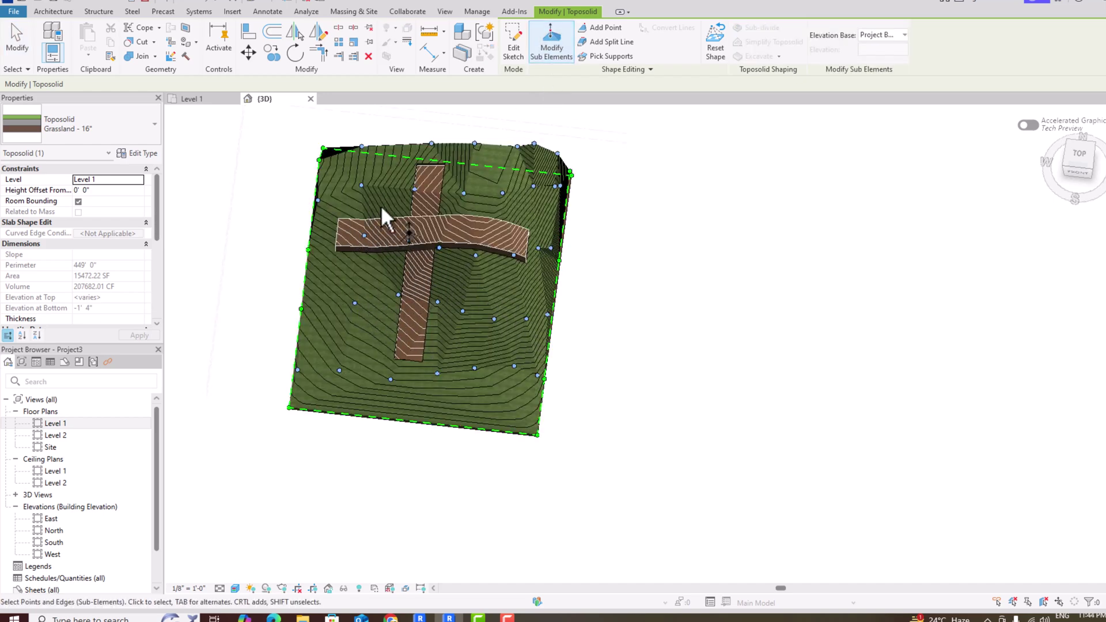
scroll(337, 286, "up", 2)
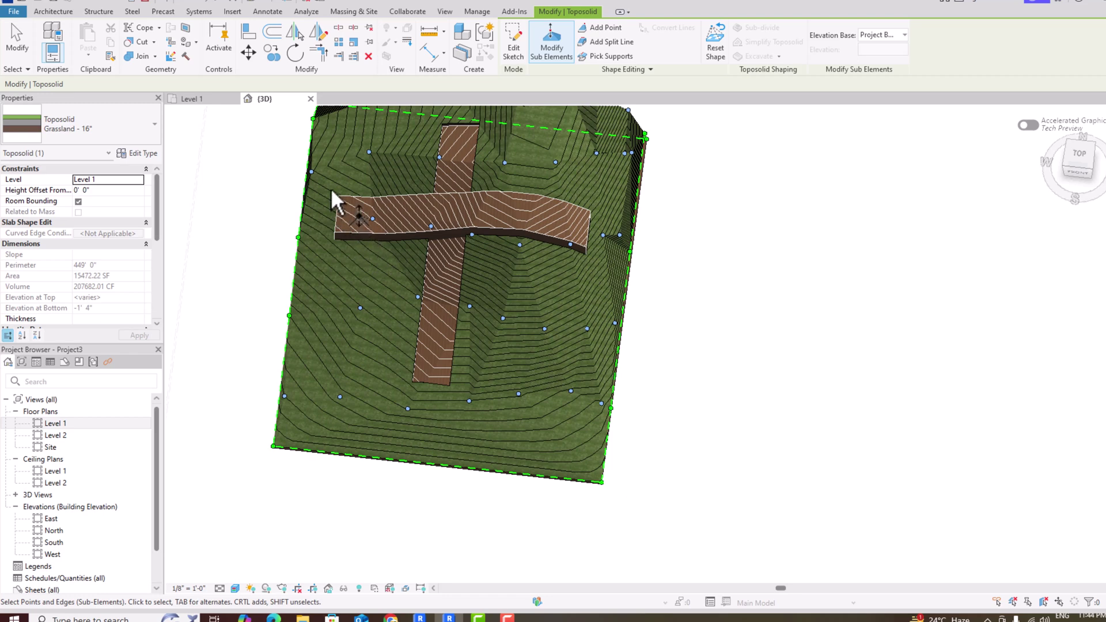
left_click_drag(334, 180, 455, 348)
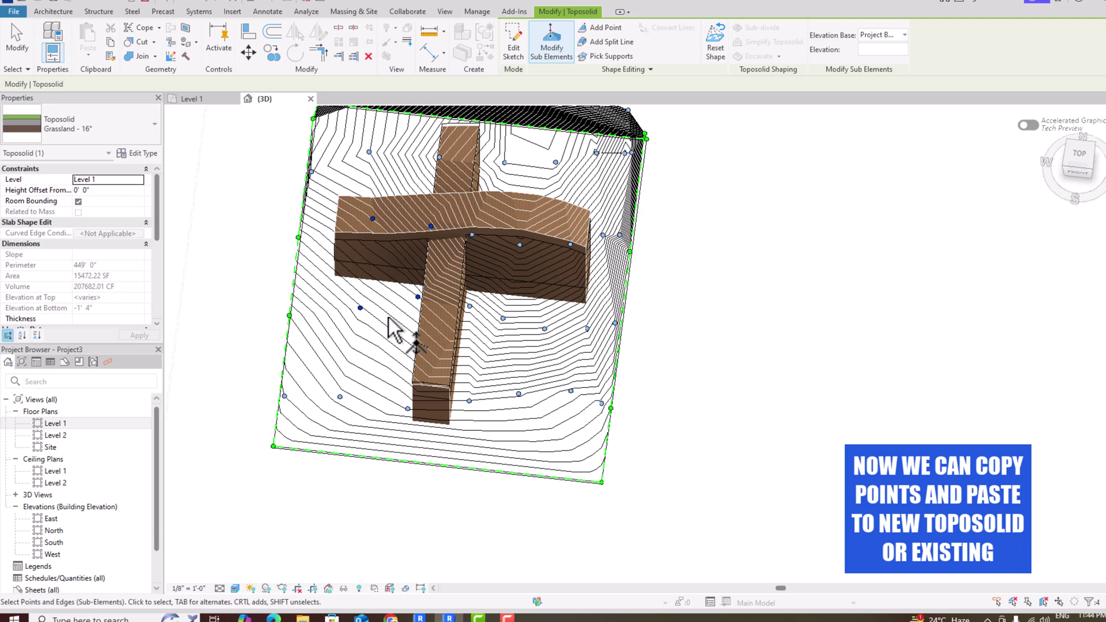
left_click(389, 381)
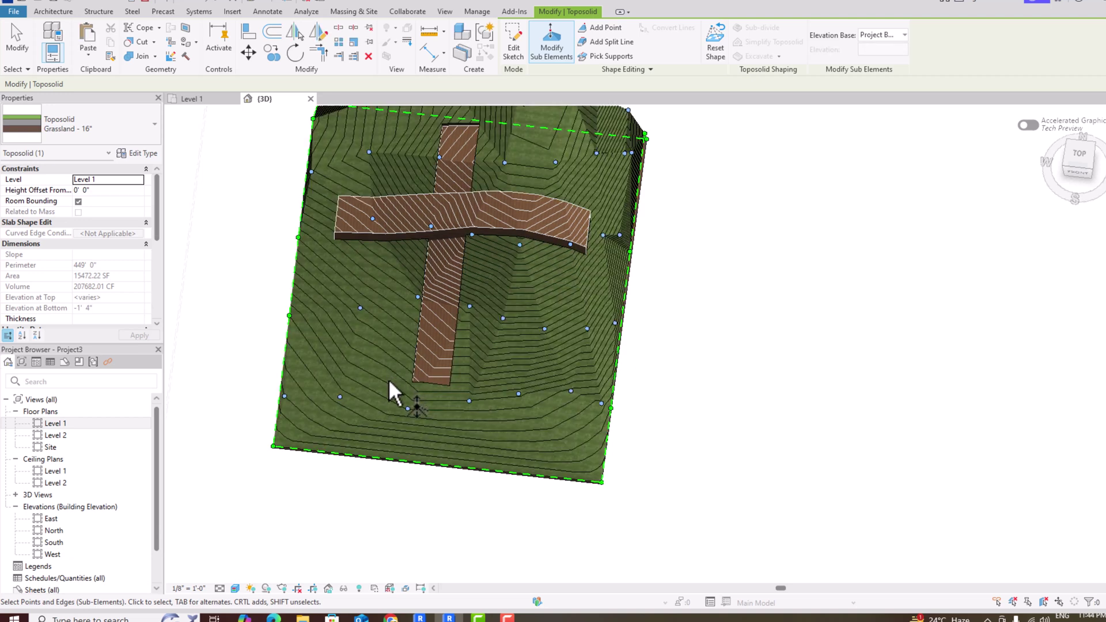
left_click(388, 379)
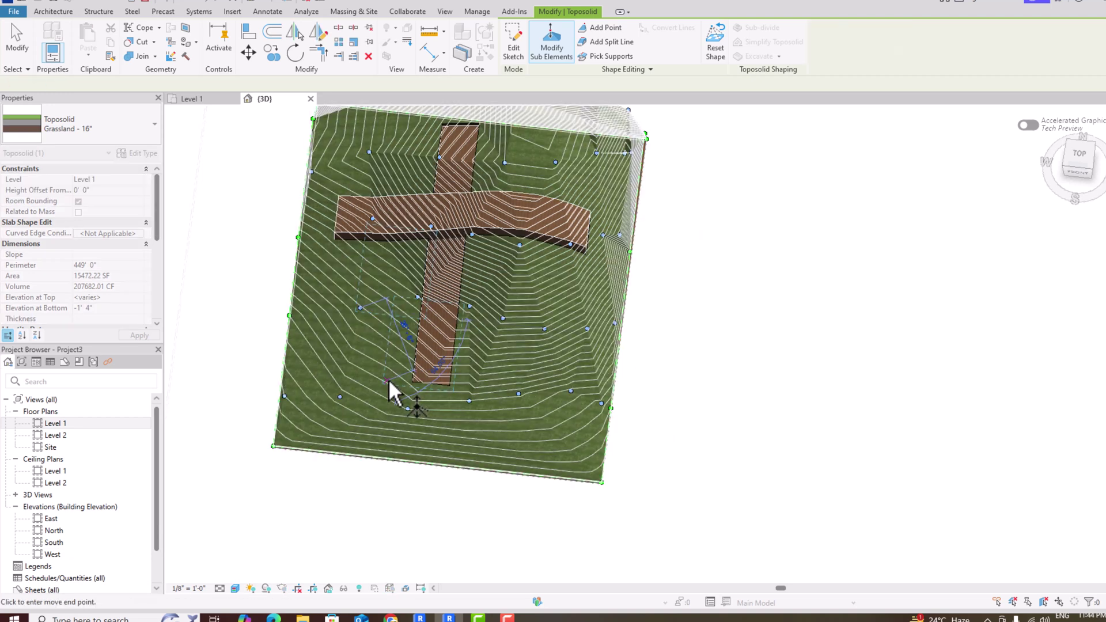
left_click(348, 425)
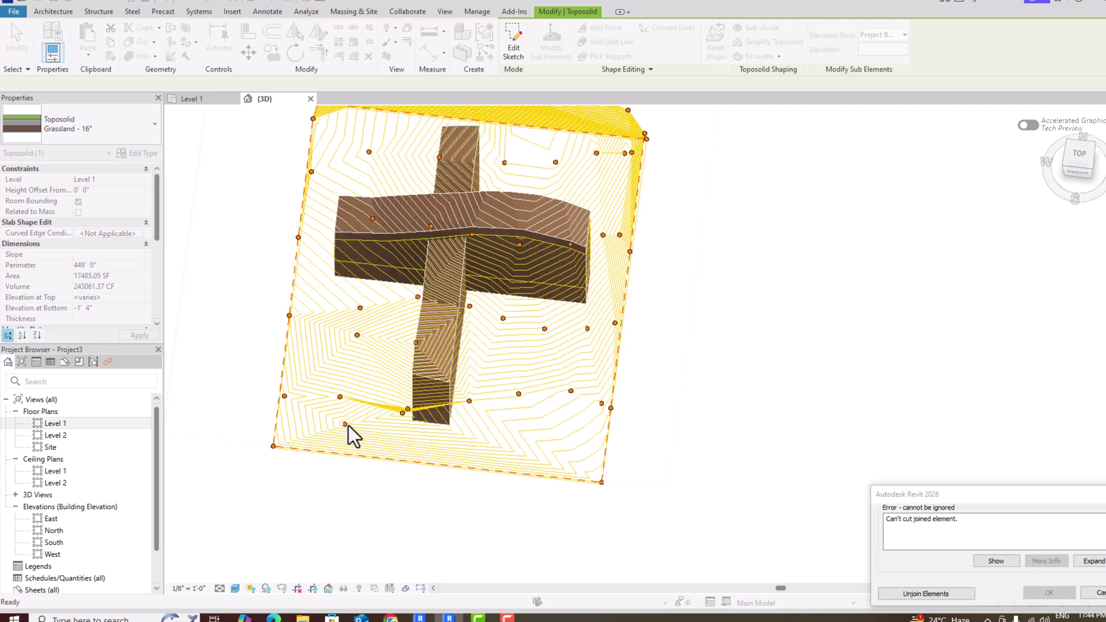
- Unjoin the elements to clear the 'Can't cut joined element' error and orbit the reshaped hill
left_click(917, 594)
scroll(379, 394, "down", 4)
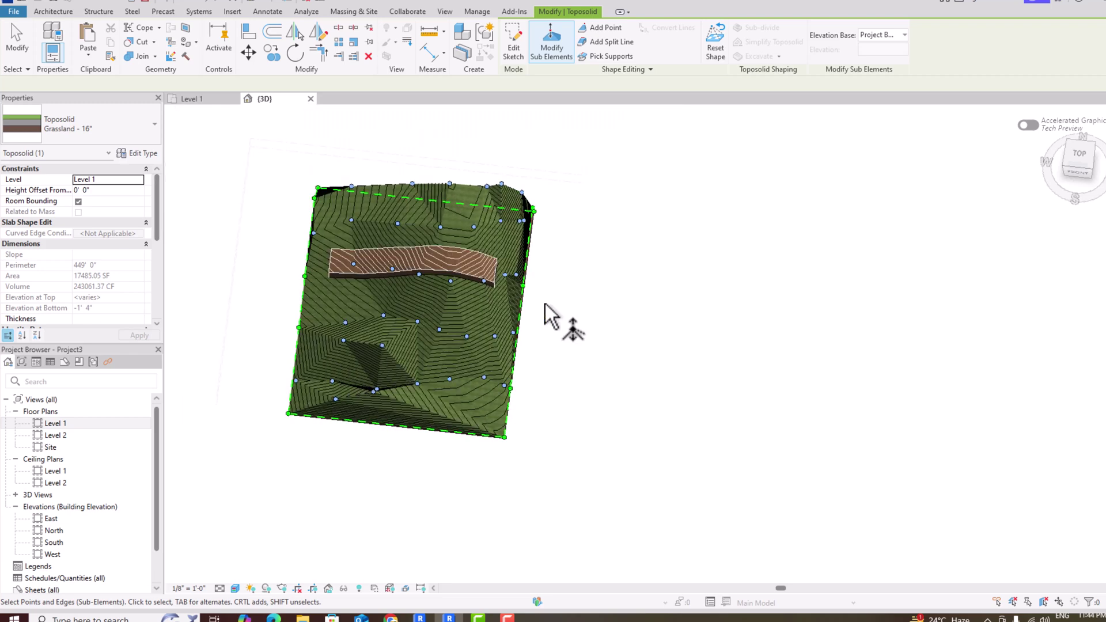
key("Escape")
left_click_drag(1078, 159, 232, 154)
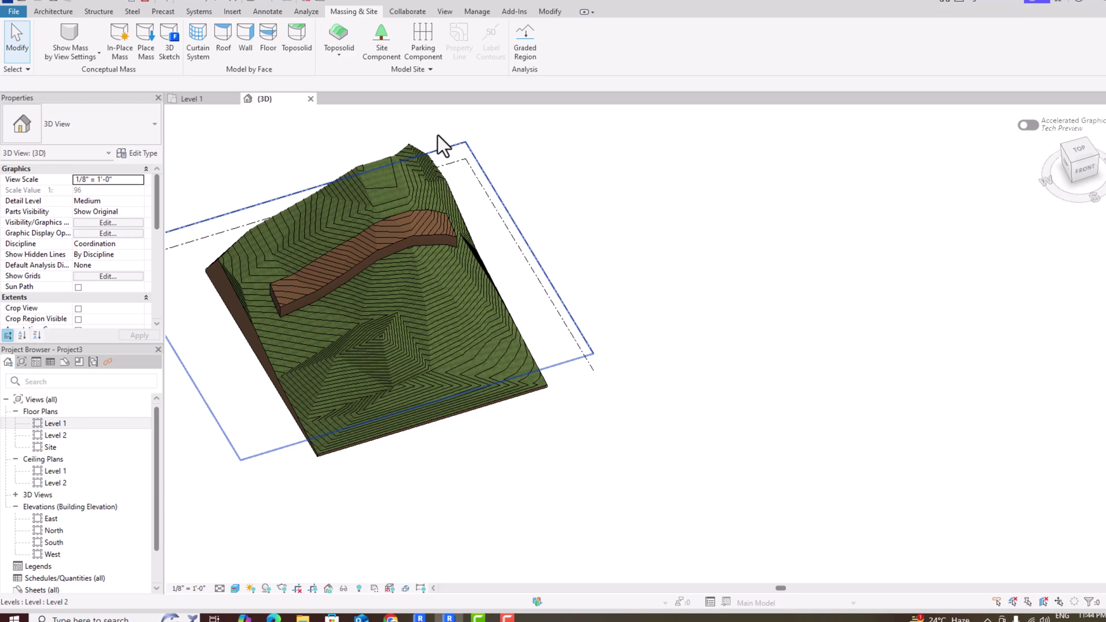
- Sketch a 134'-0" by 82'-6" rectangular toposolid boundary beside the hill
left_click(340, 60)
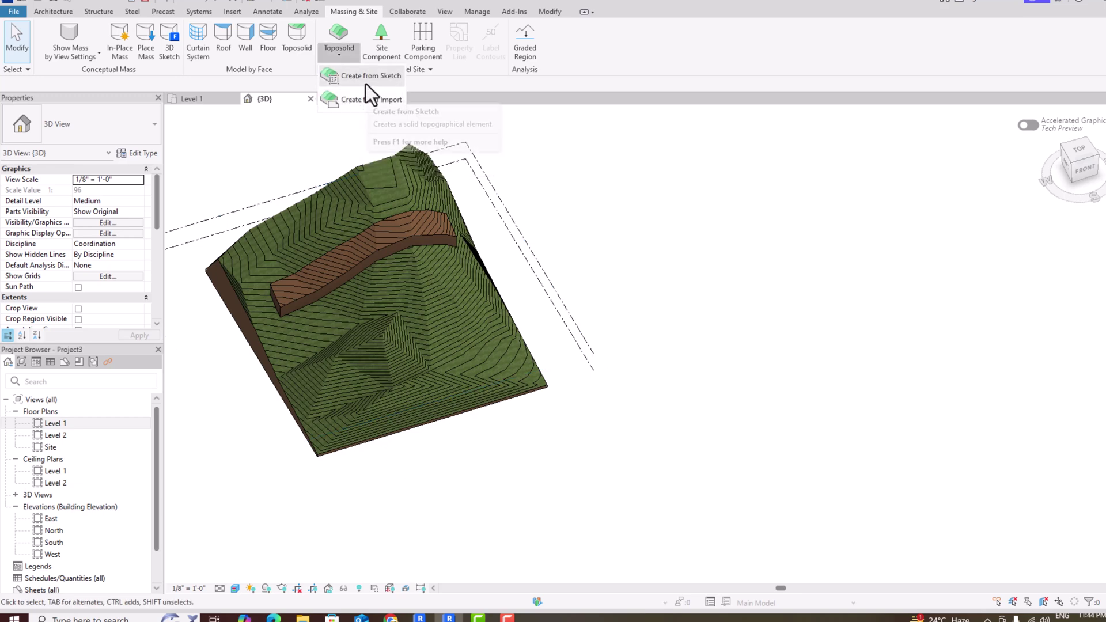
left_click(365, 83)
left_click(612, 29)
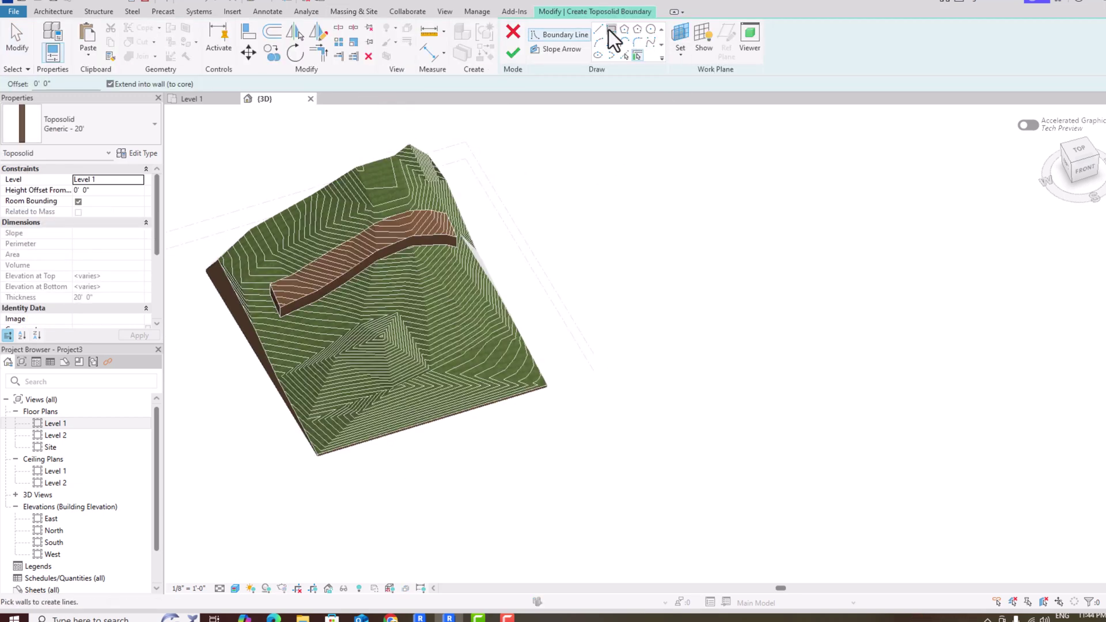
left_click(574, 171)
left_click(883, 332)
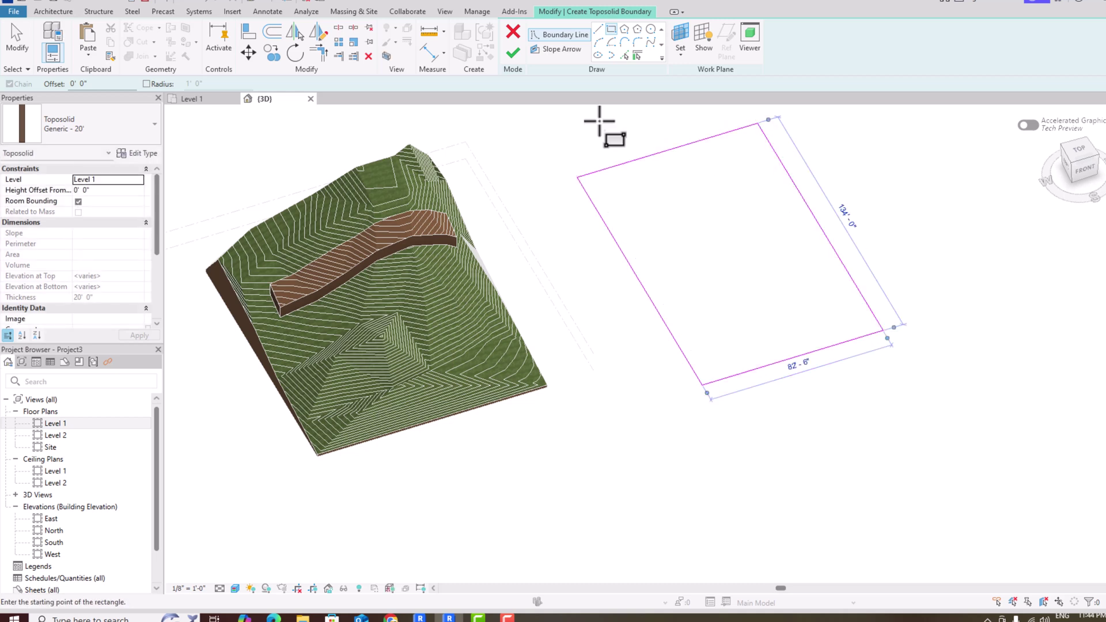
- Set the new toposolid to Grassland - 16", finish it, and view it from a corner
left_click(137, 133)
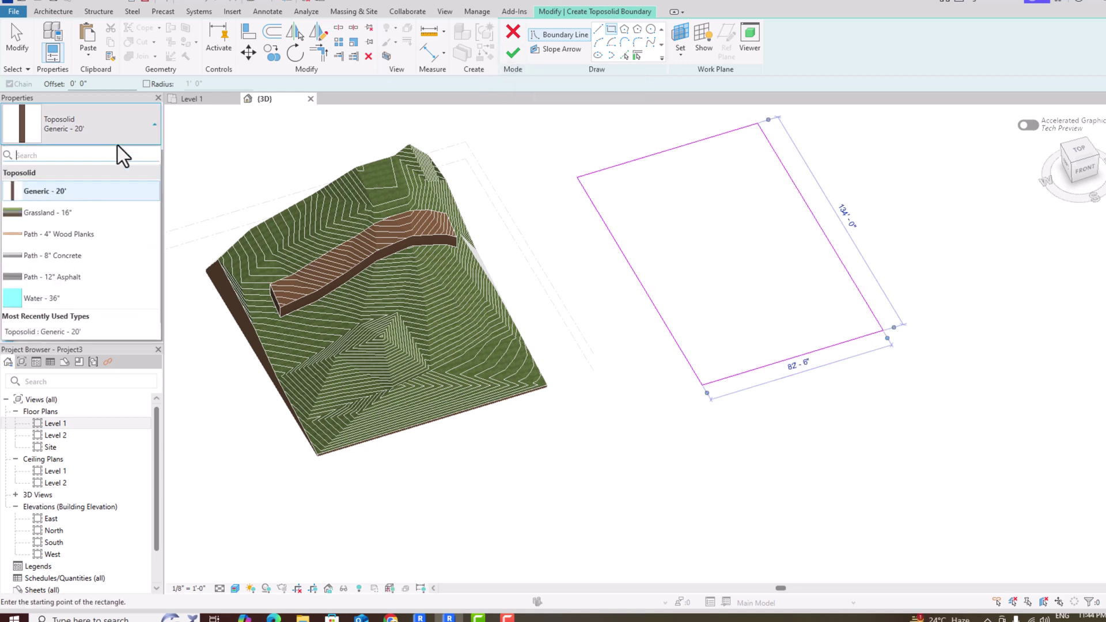
left_click(43, 212)
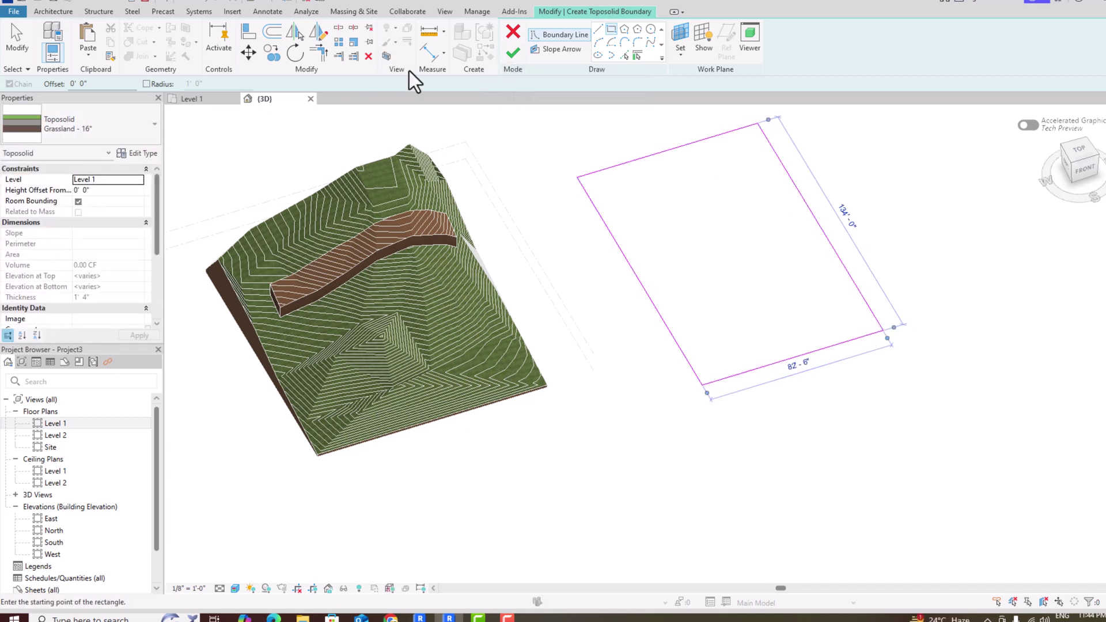
left_click(519, 57)
scroll(974, 201, "up", 2)
left_click(1091, 149)
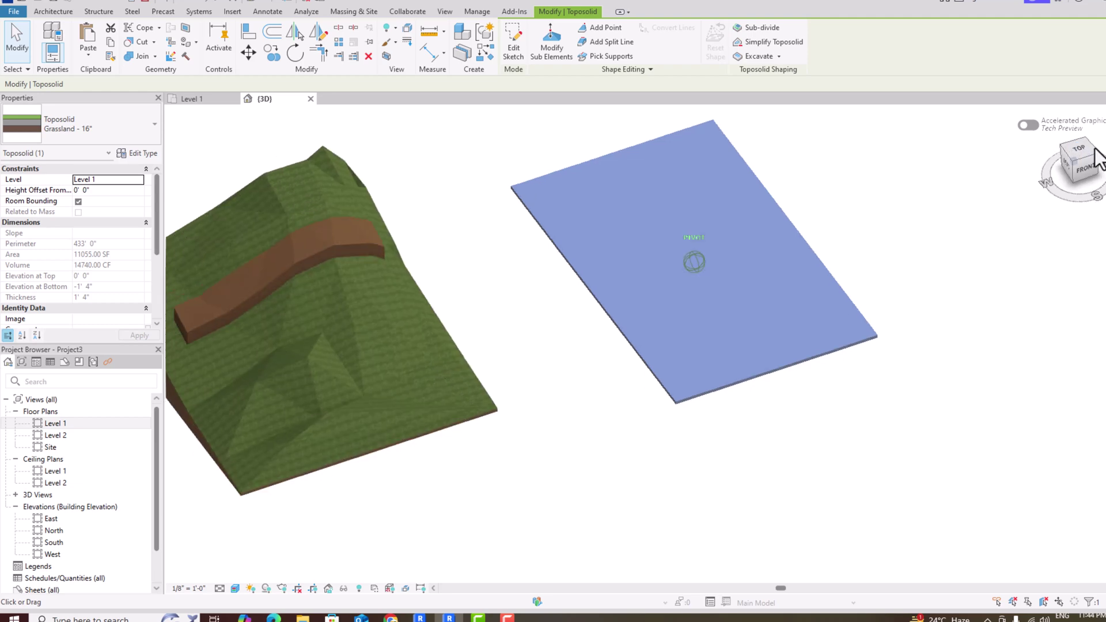
left_click(741, 450)
- Window-select and copy the hill's interior terrain points in sub-element editing
scroll(731, 431, "down", 2)
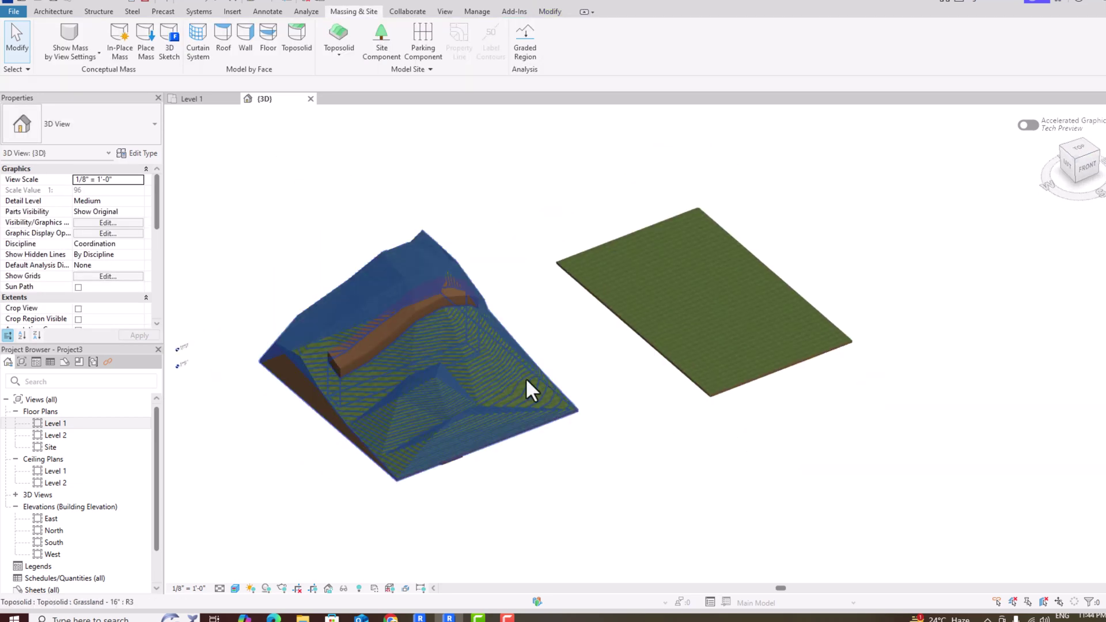
left_click(518, 383)
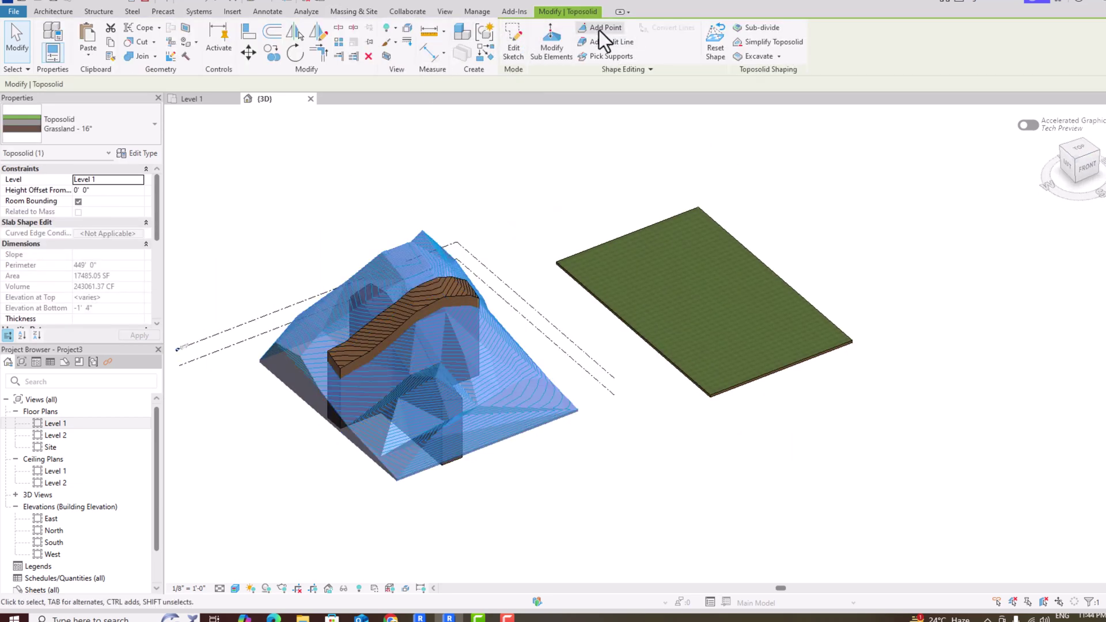
left_click(552, 45)
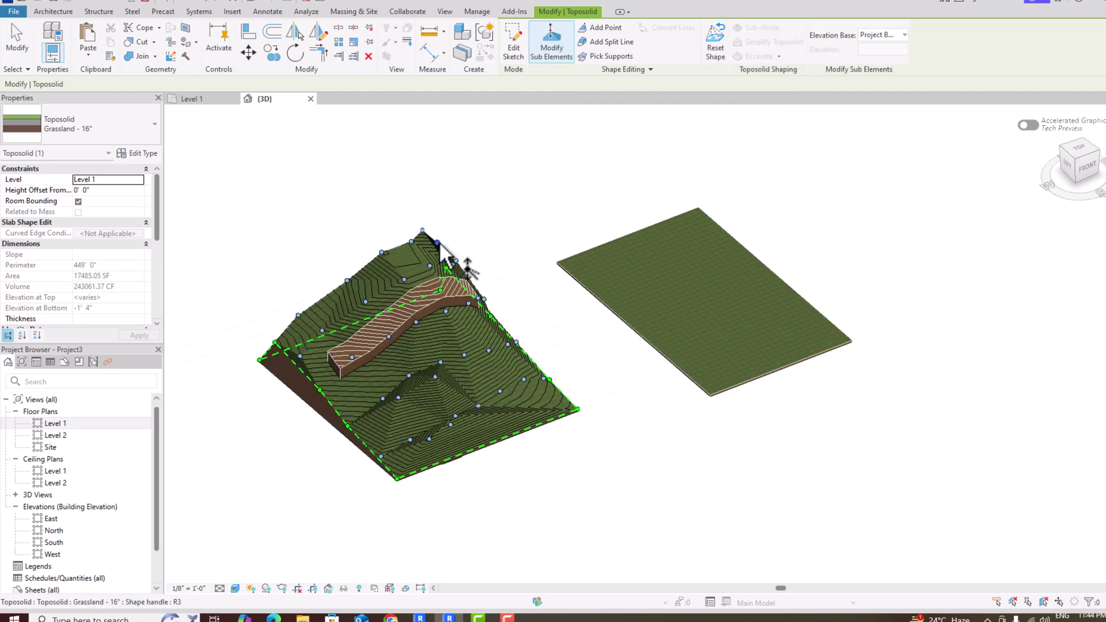
scroll(397, 374, "up", 1)
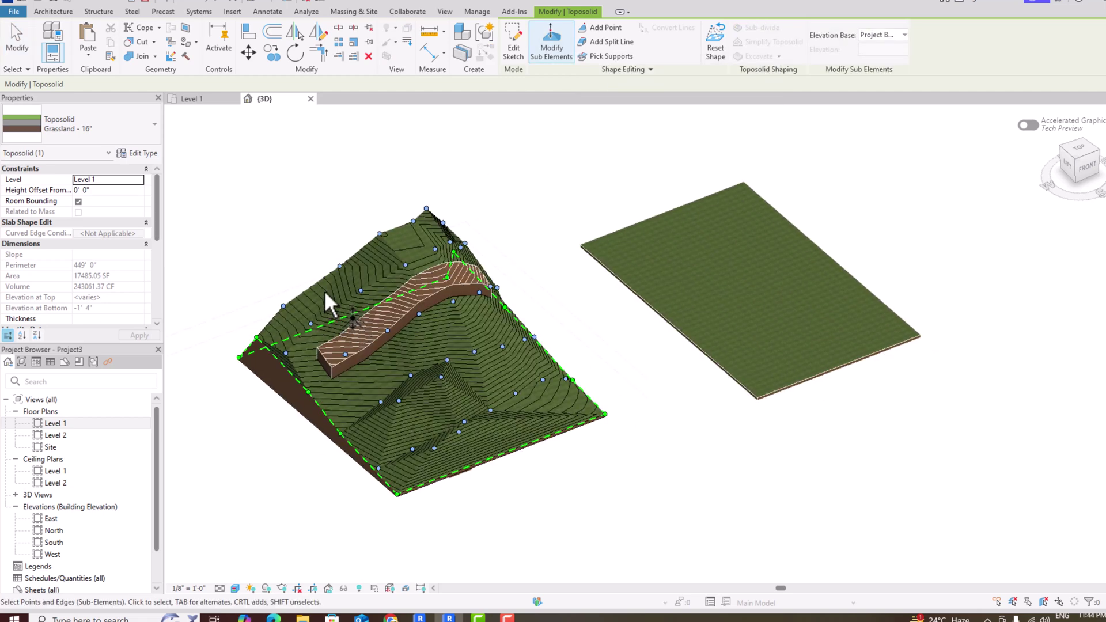
left_click_drag(324, 291, 506, 426)
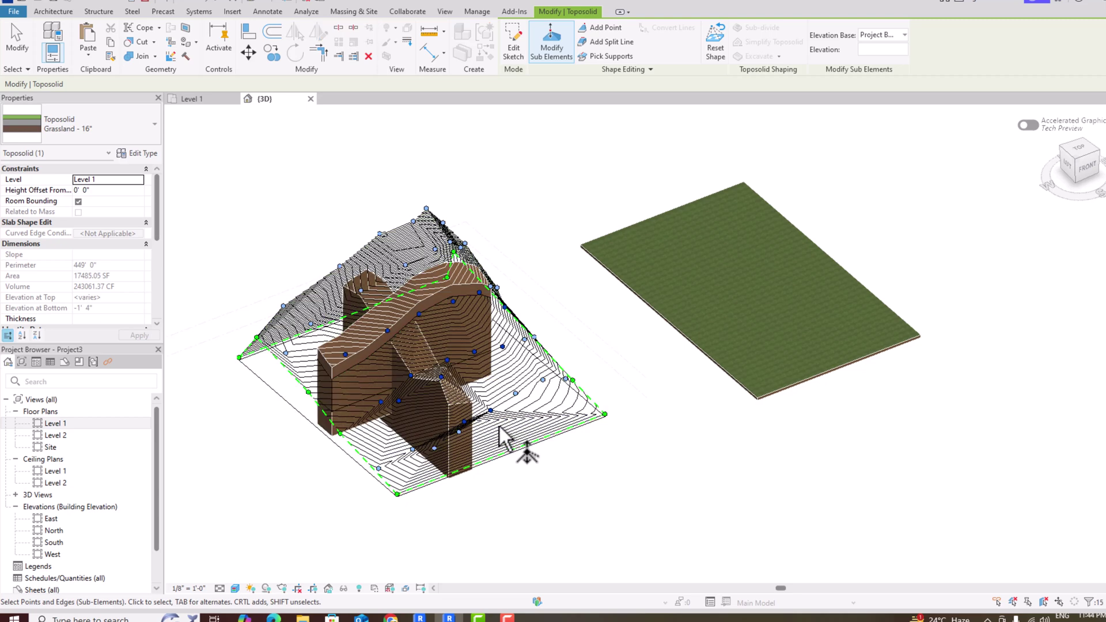
left_click(654, 297)
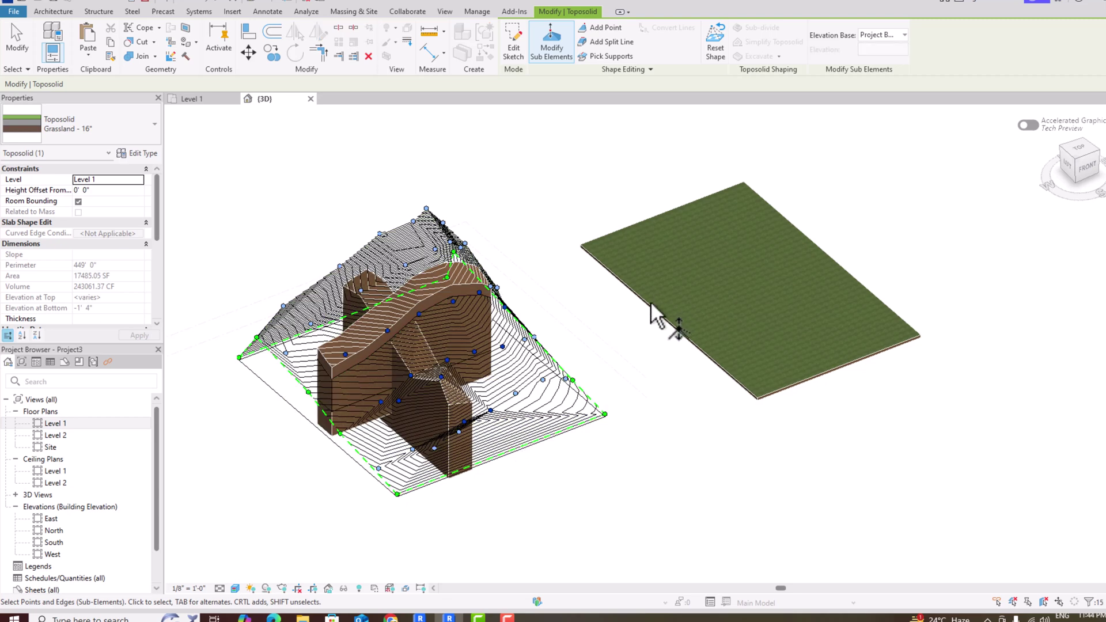
key("Escape")
key("Escape")
- Paste the hill's points onto the flat toposolid, turning it into a contoured slope
left_click(625, 283)
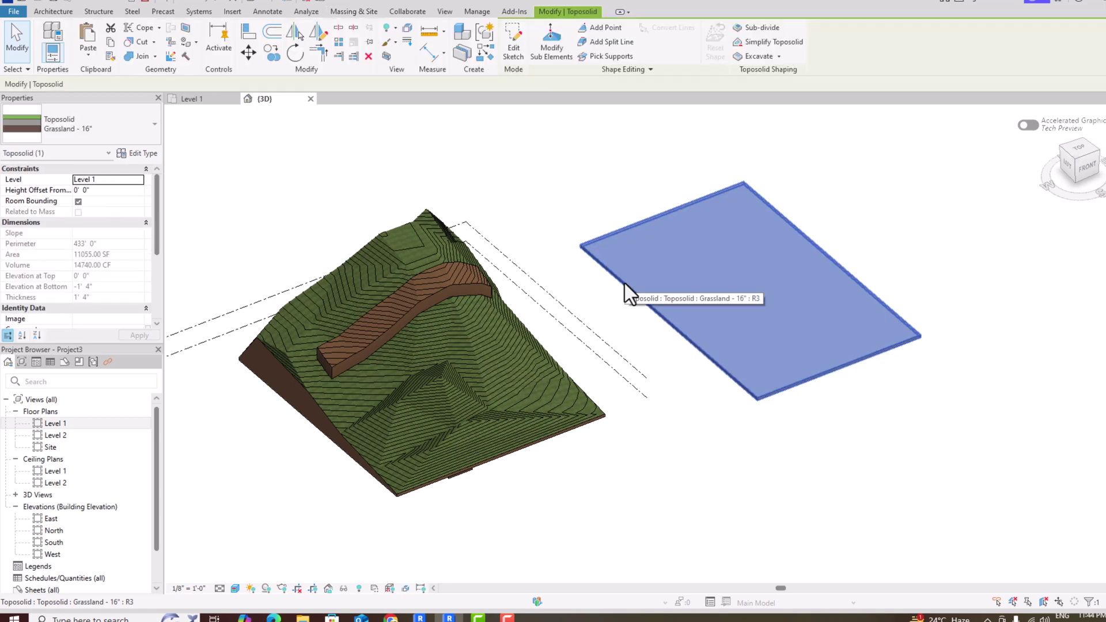
left_click(556, 52)
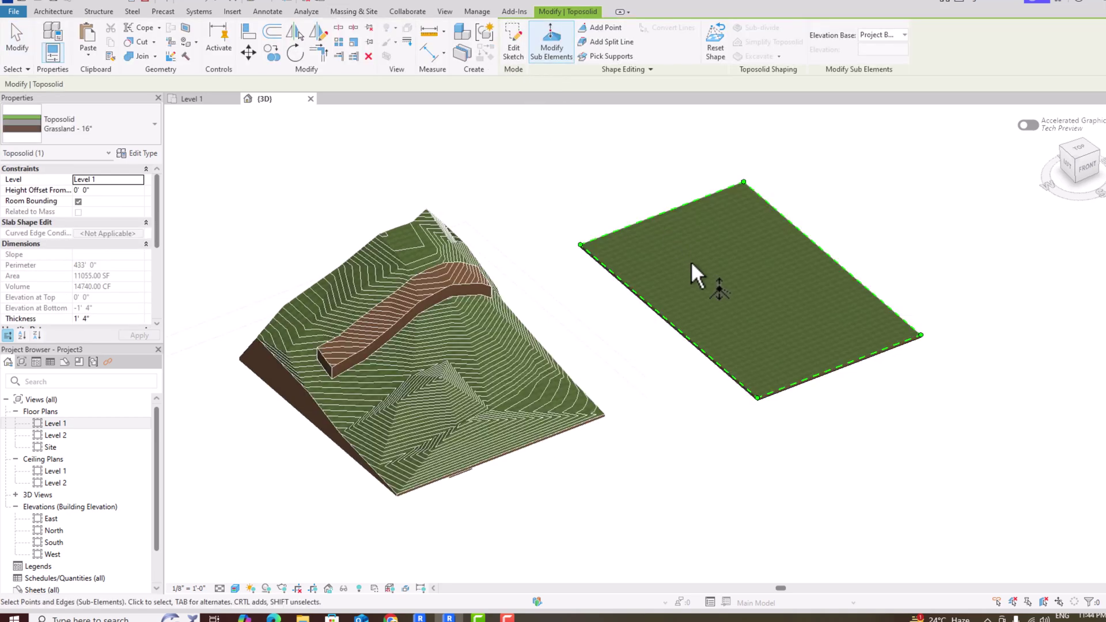
key("m")
key("v")
left_click(724, 280)
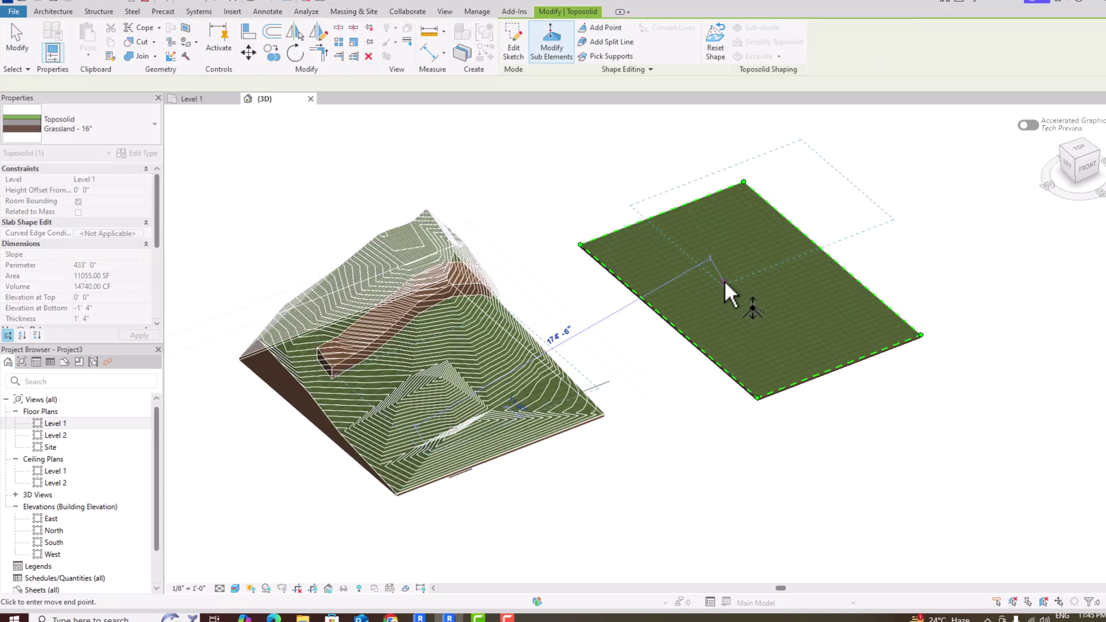
left_click(734, 346)
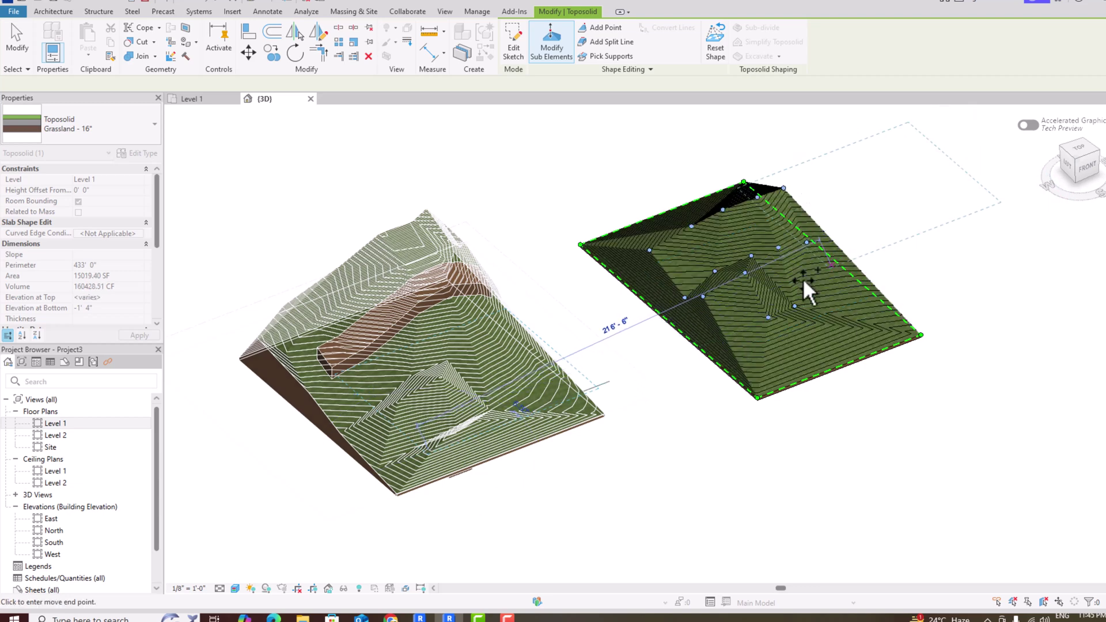
scroll(803, 278, "up", 2)
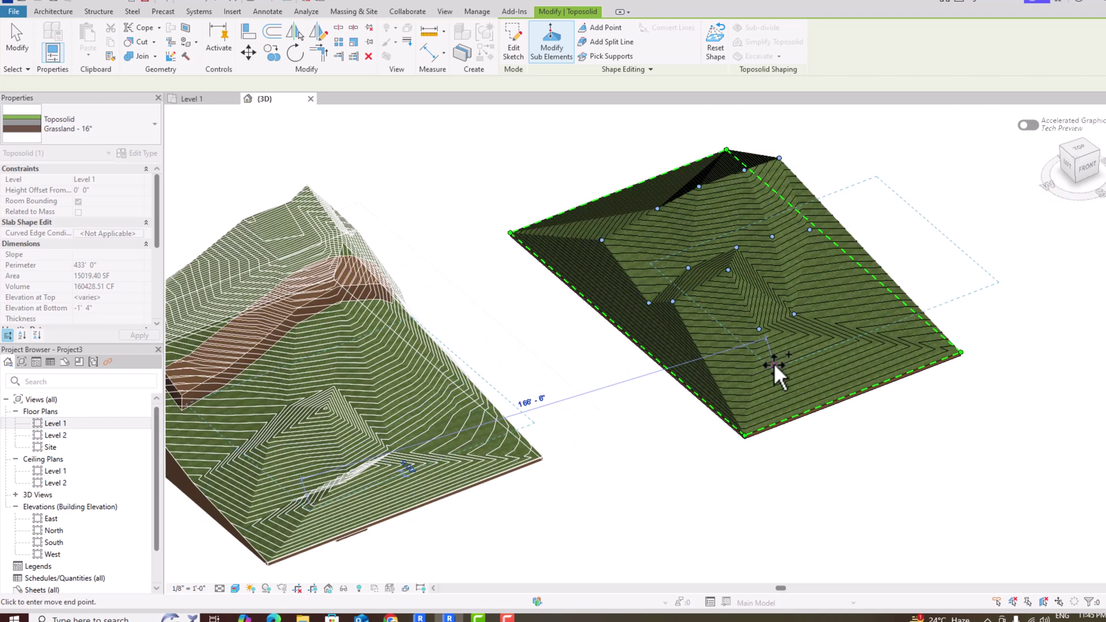
key("Escape")
key("Escape")
scroll(773, 363, "down", 2)
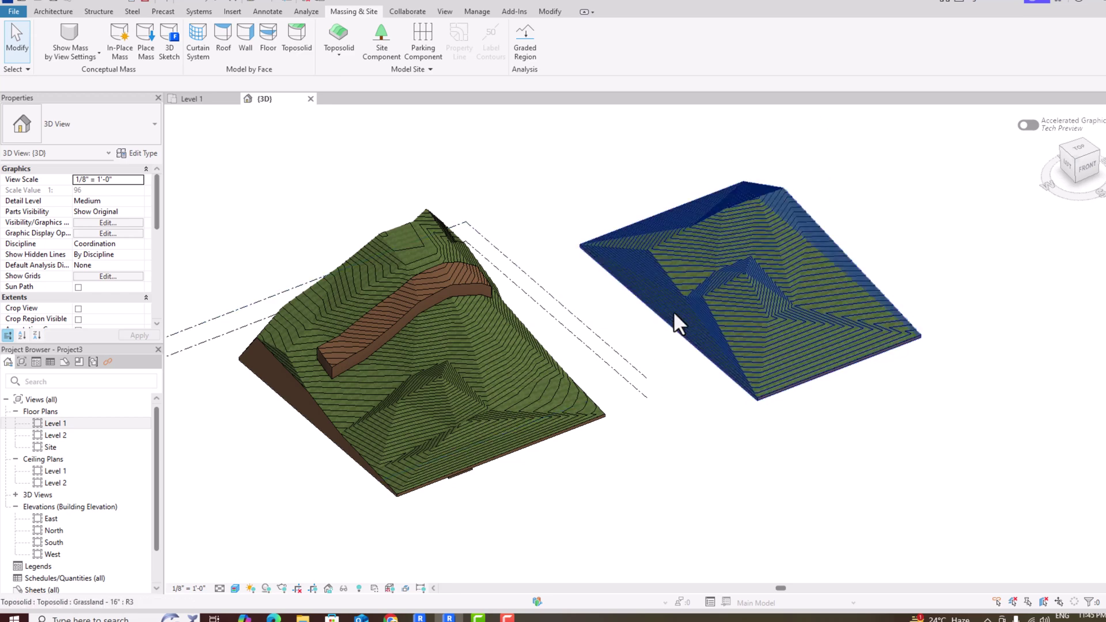
scroll(720, 196, "up", 1)
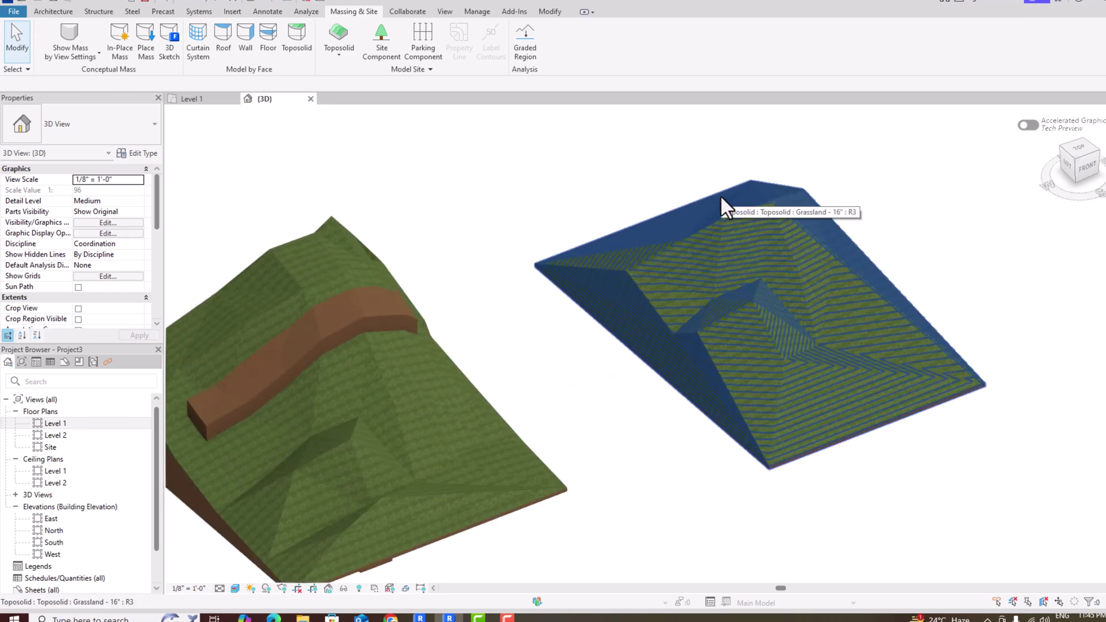
scroll(720, 194, "up", 1)
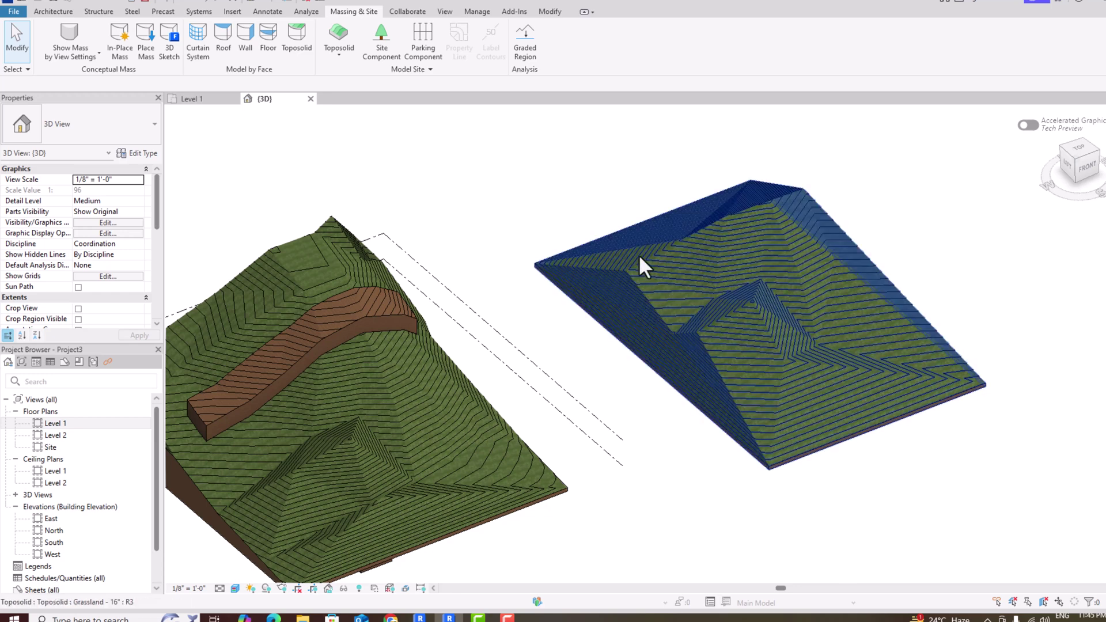
scroll(618, 313, "down", 1)
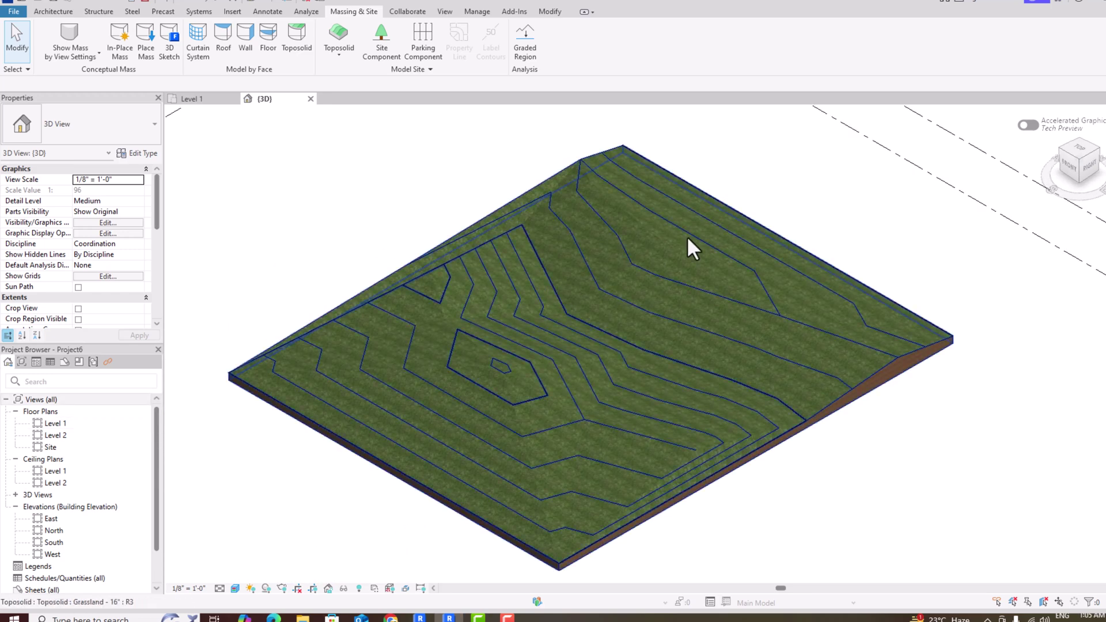
- Expand the Model Site slide-out showing Property Line Data, Topography Cut Void Stability and Toposolid Smooth Shading
scroll(687, 236, "up", 1)
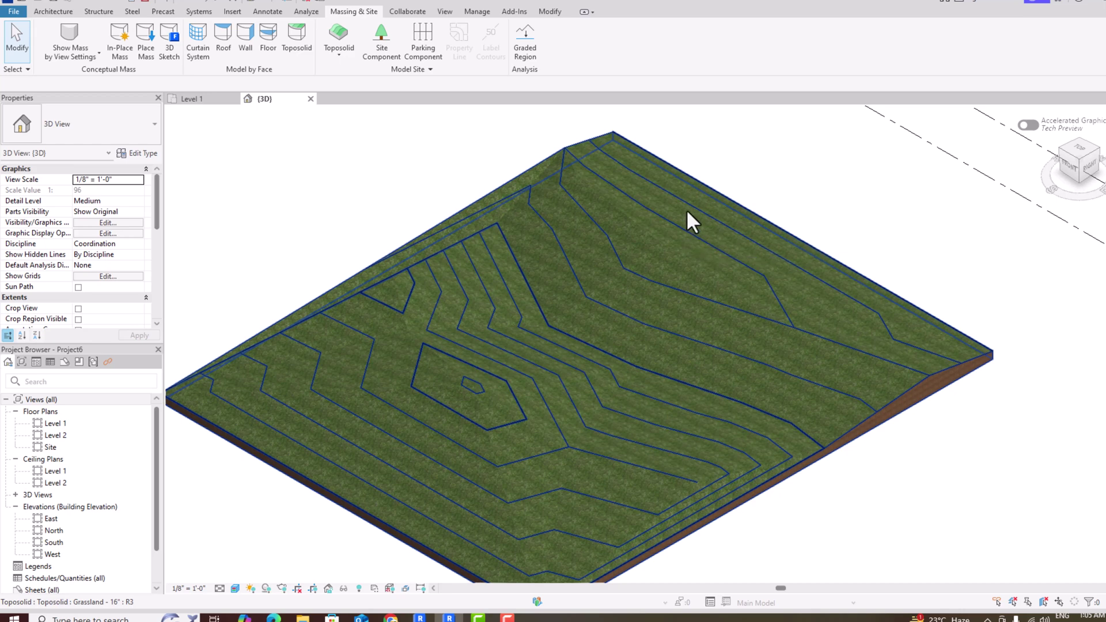
scroll(686, 209, "down", 1)
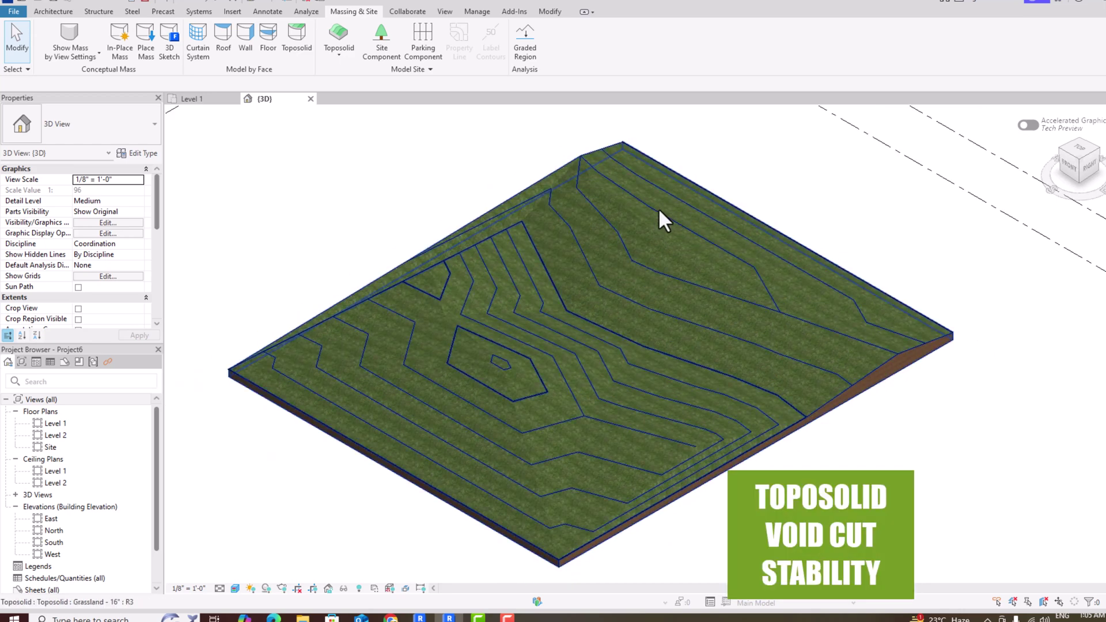
left_click(658, 210)
left_click(356, 205)
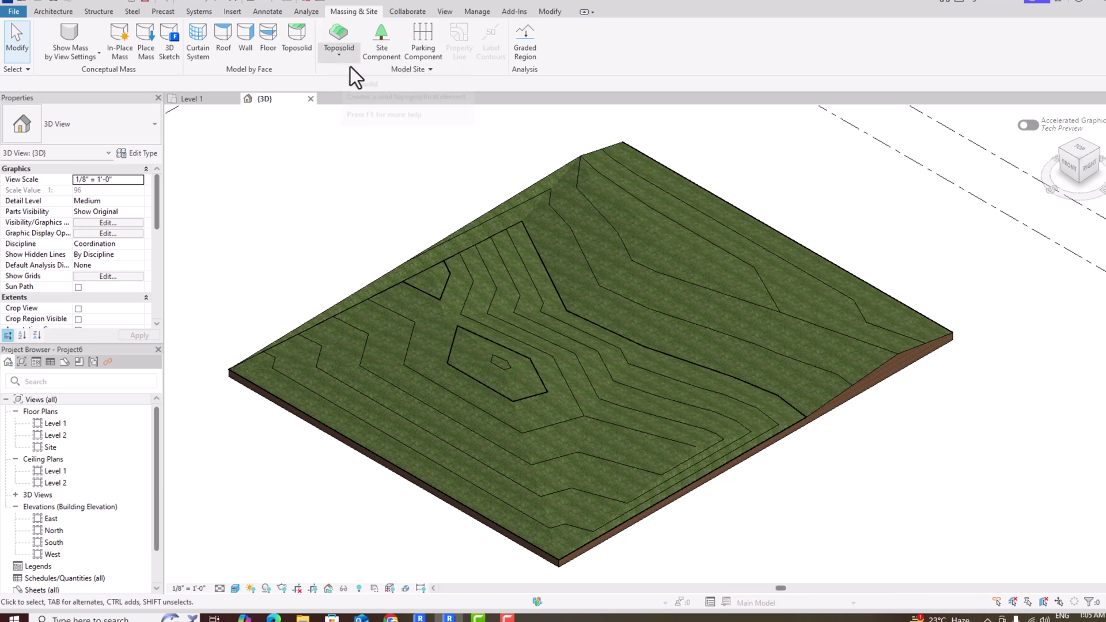
left_click(428, 72)
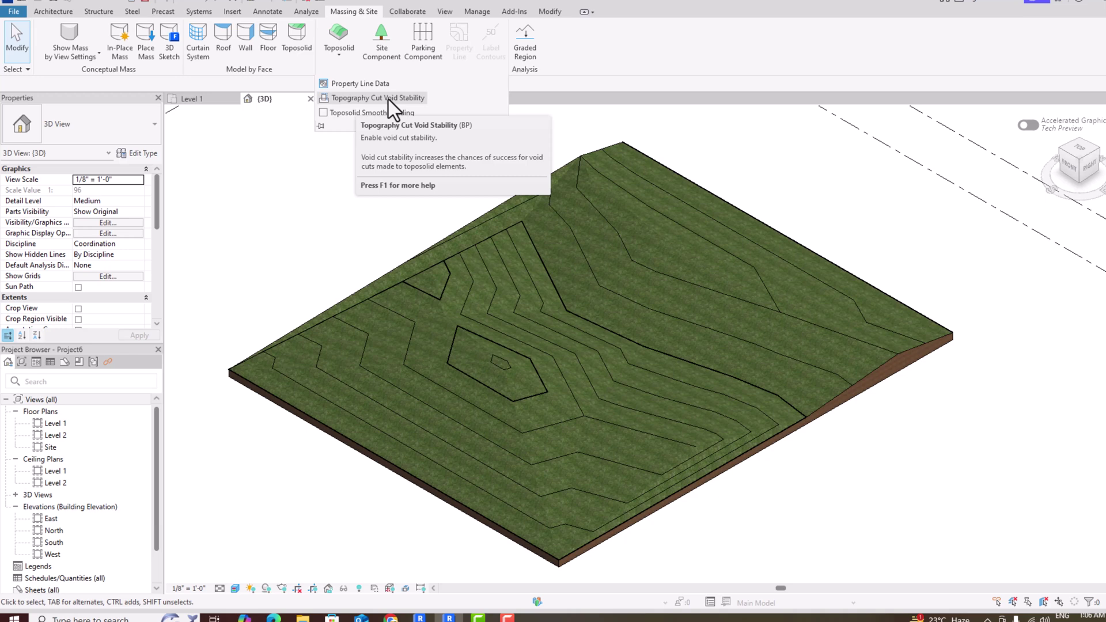
- Review the Topography Cut Void Stability settings, then close the dialog with OK
left_click(388, 99)
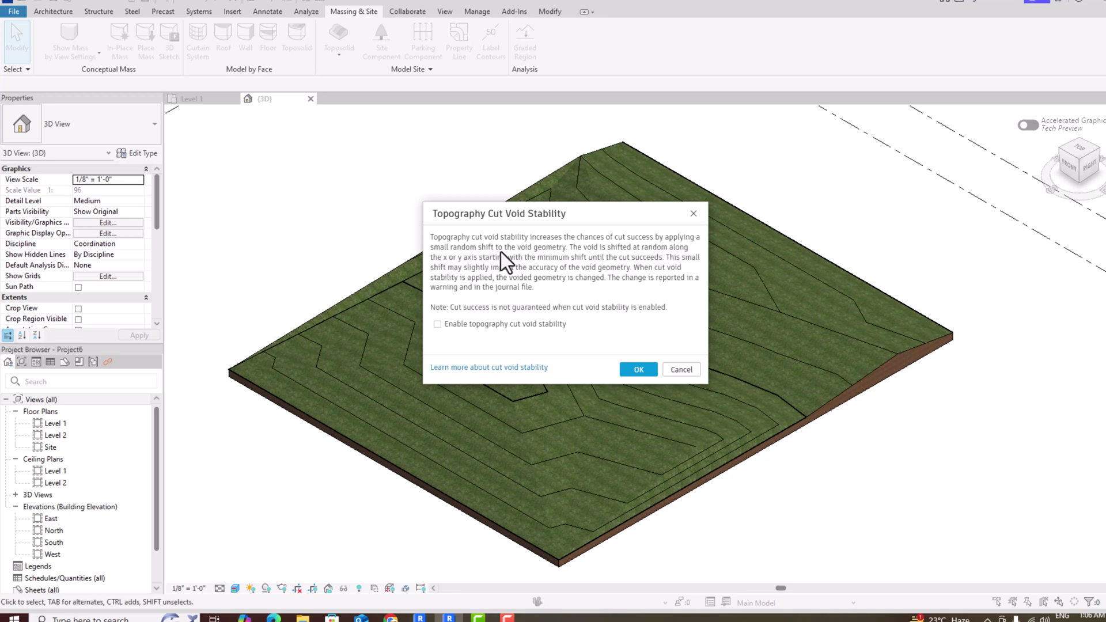
left_click(637, 368)
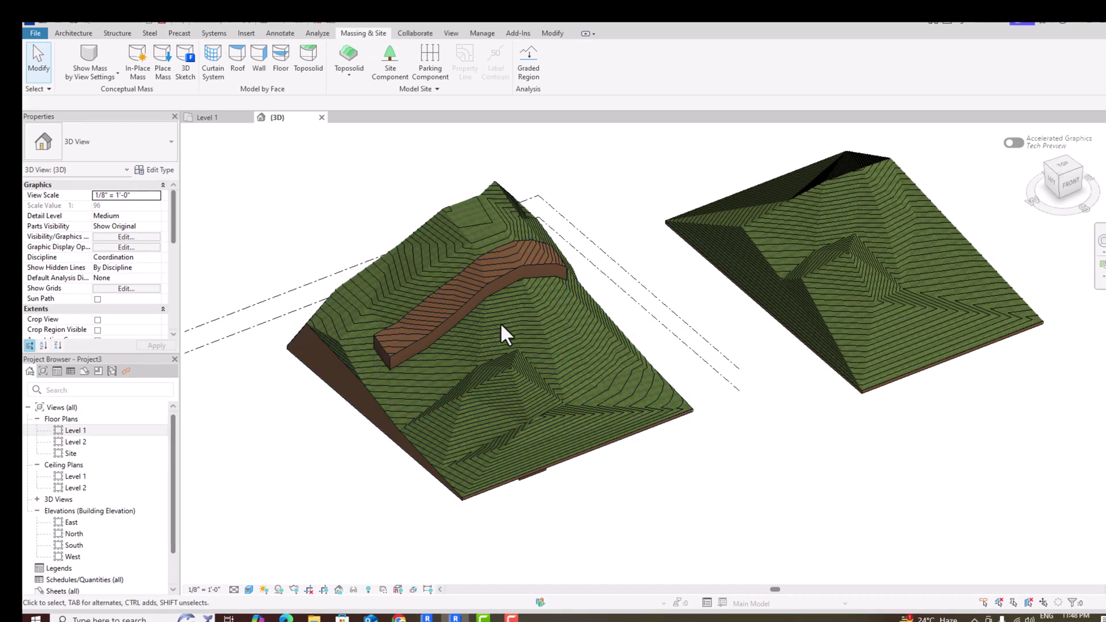
- Open the 3D view's Visibility/Graphic Overrides with VV and expand the Toposolid category
left_click(530, 311)
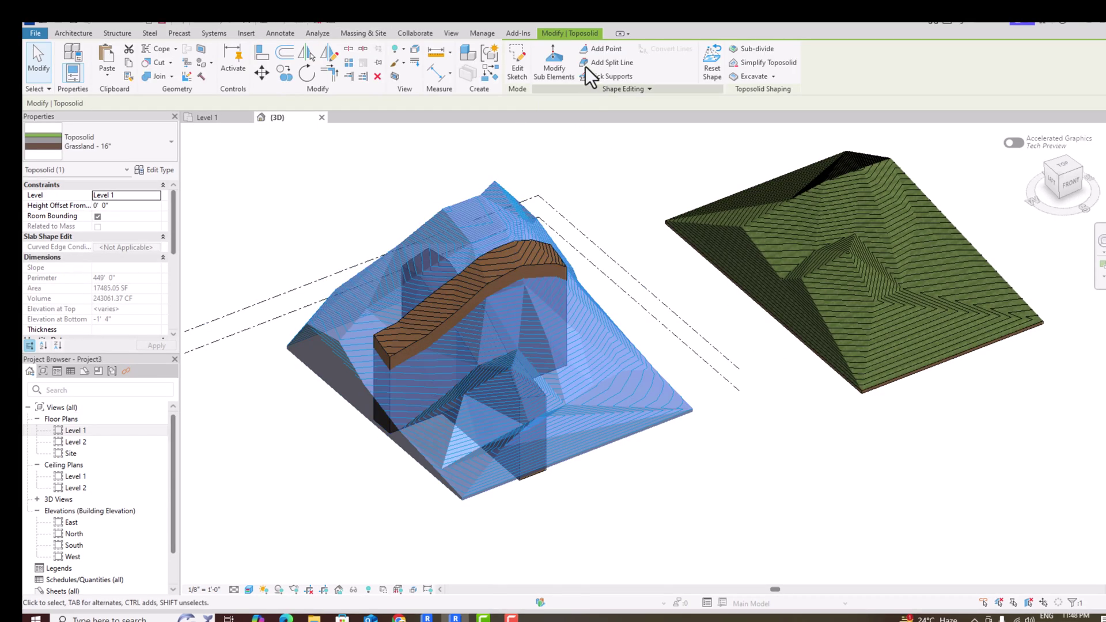
left_click(316, 228)
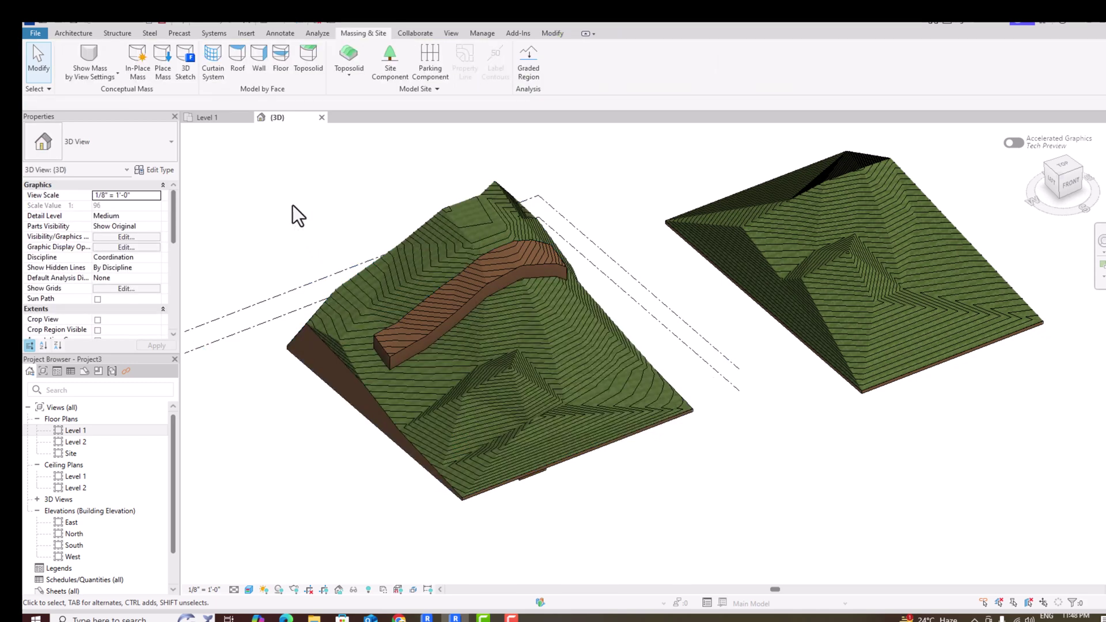
key("v")
key("v")
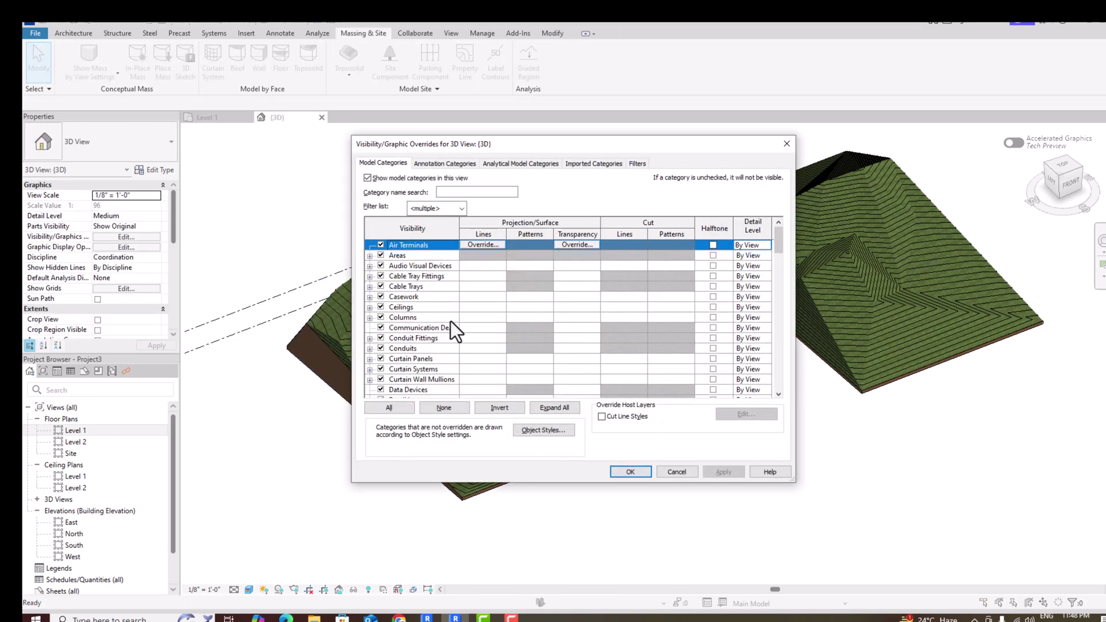
scroll(451, 328, "down", 3)
scroll(451, 329, "down", 10)
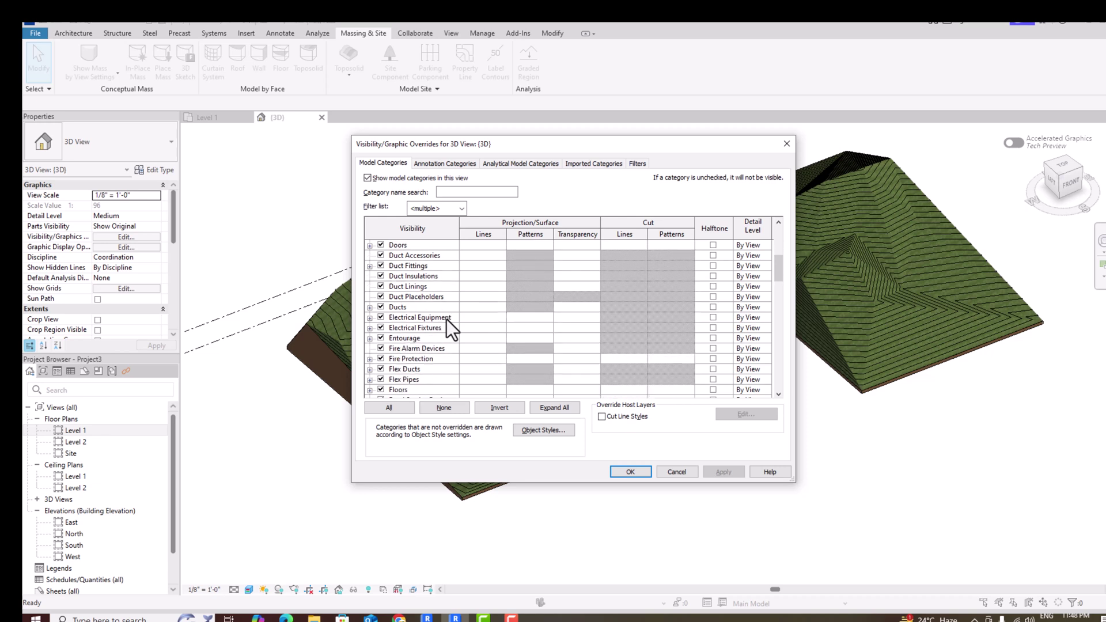
scroll(451, 330, "down", 10)
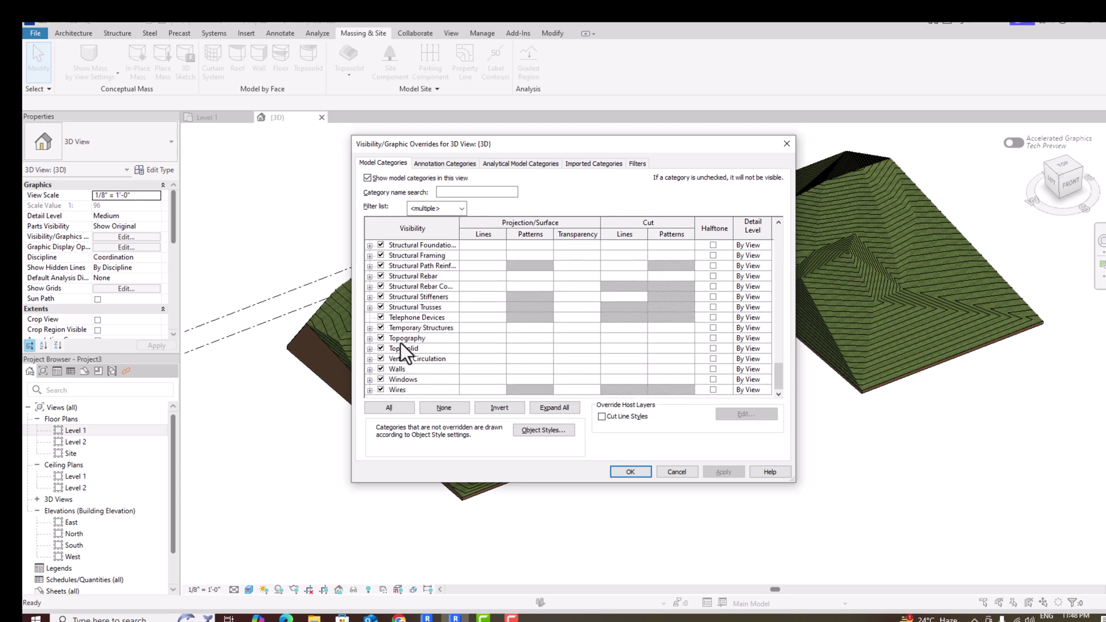
left_click(369, 349)
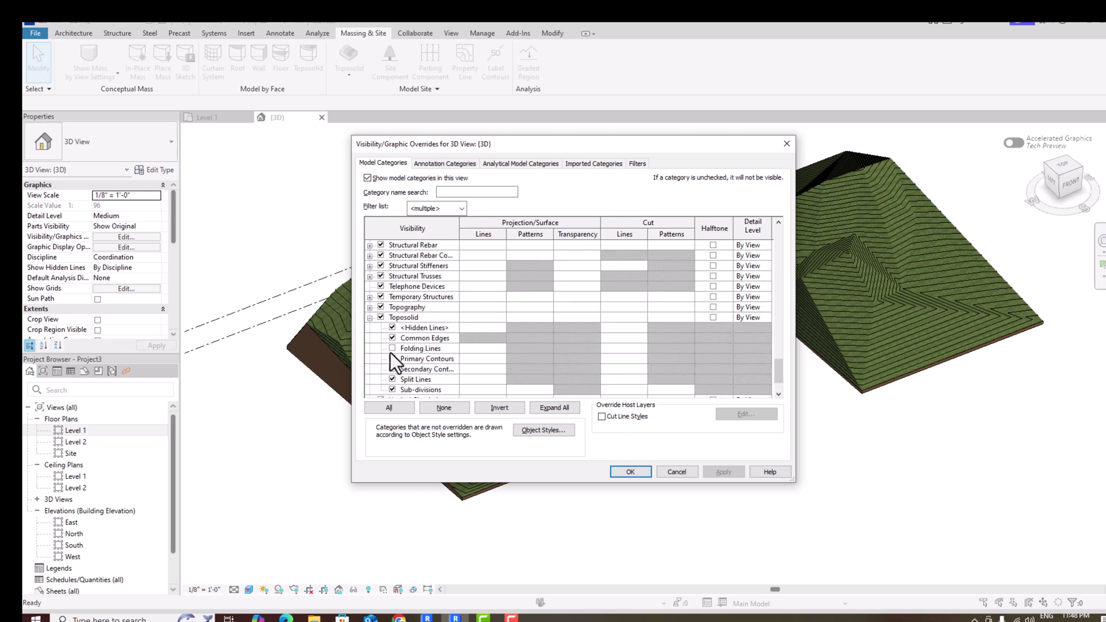
- Uncheck Toposolid Sub-divisions, apply the change, and close the dialog with OK
scroll(395, 364, "down", 1)
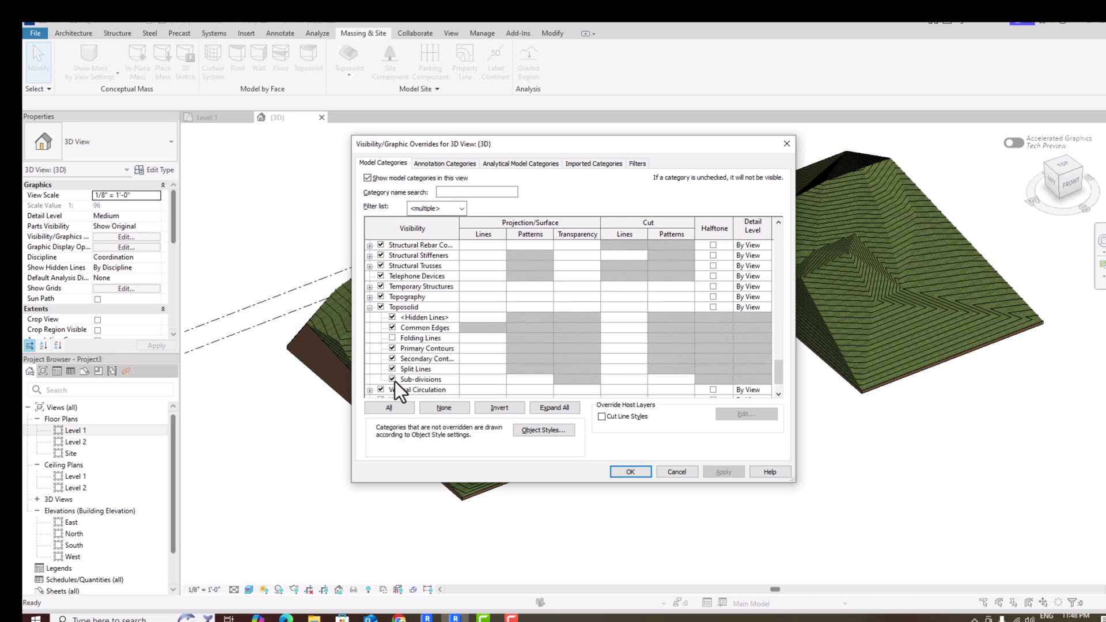
left_click_drag(507, 144, 647, 159)
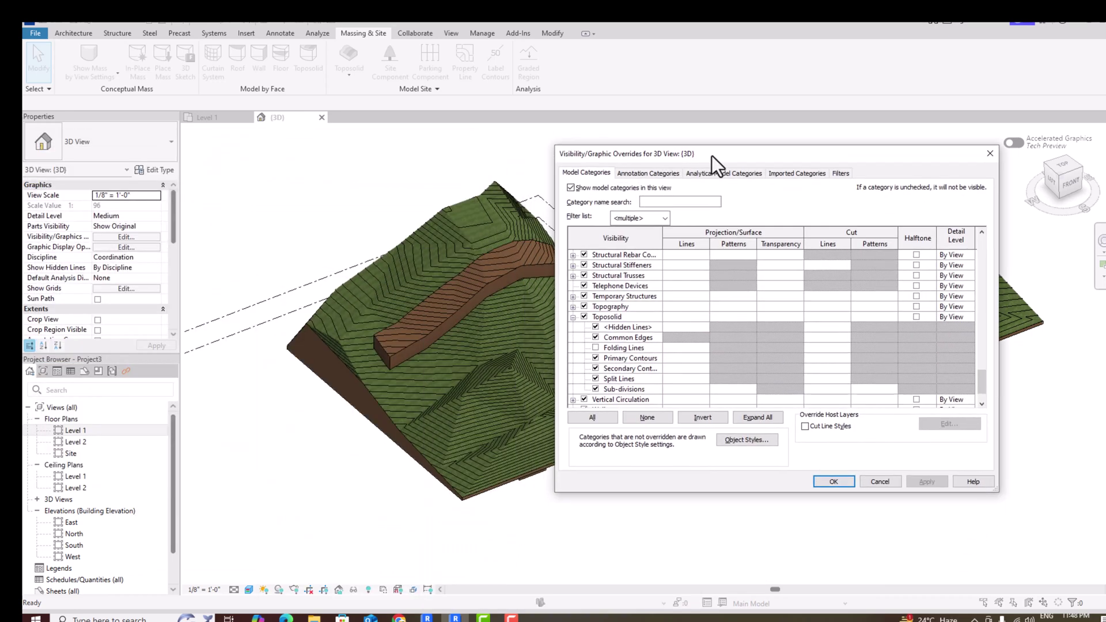
left_click(595, 388)
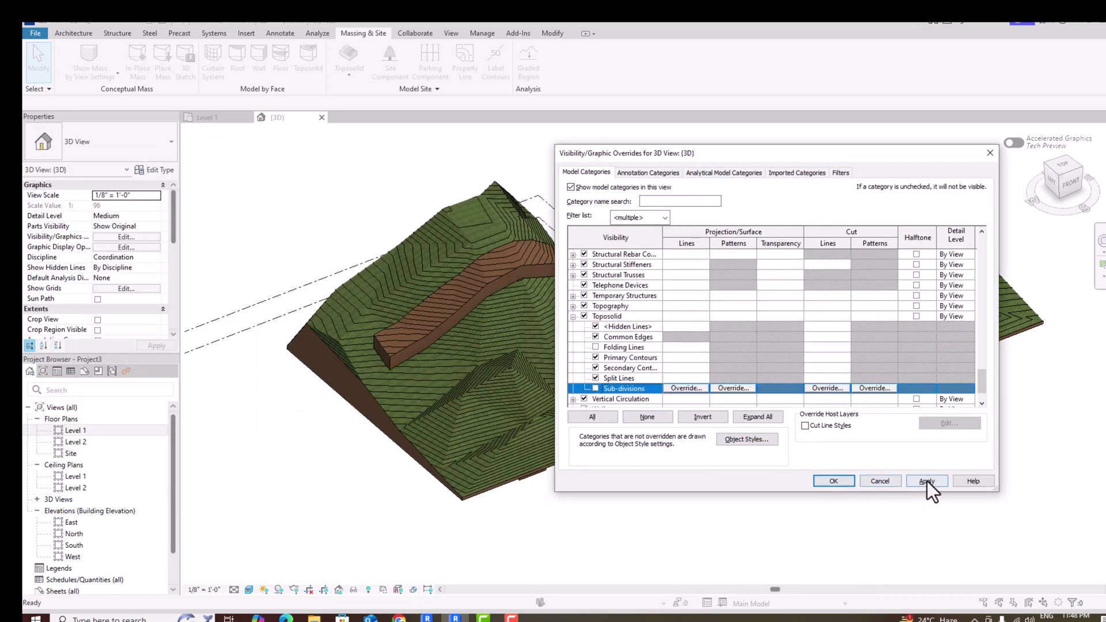
left_click(926, 482)
left_click(834, 480)
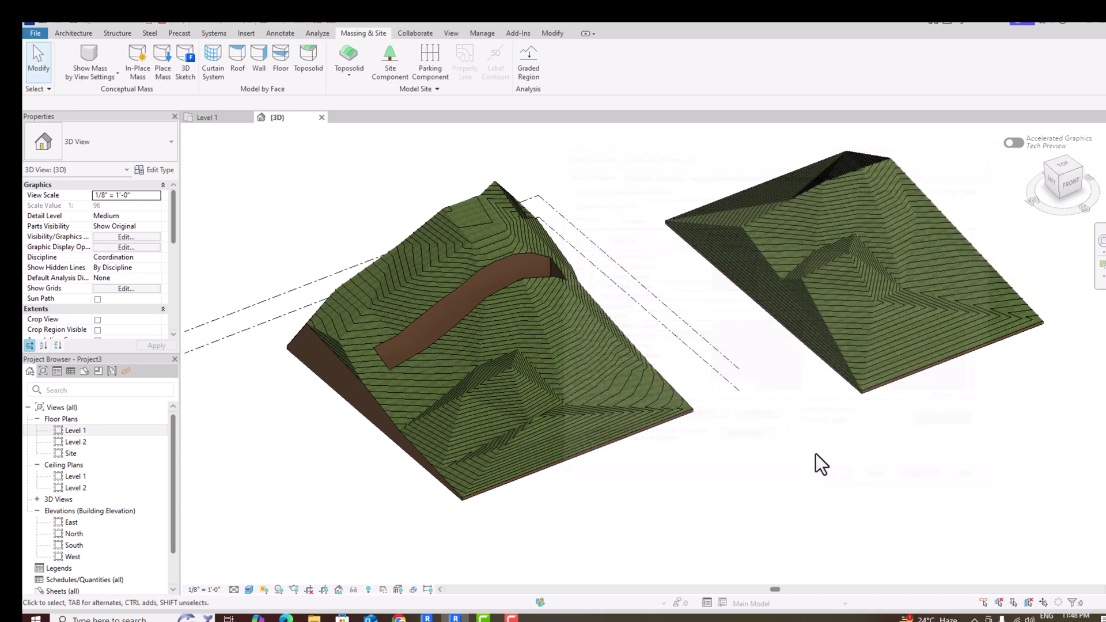
- Zoom in on Project4's Level 1 floor plan showing the three walled rooms
scroll(507, 286, "up", 3)
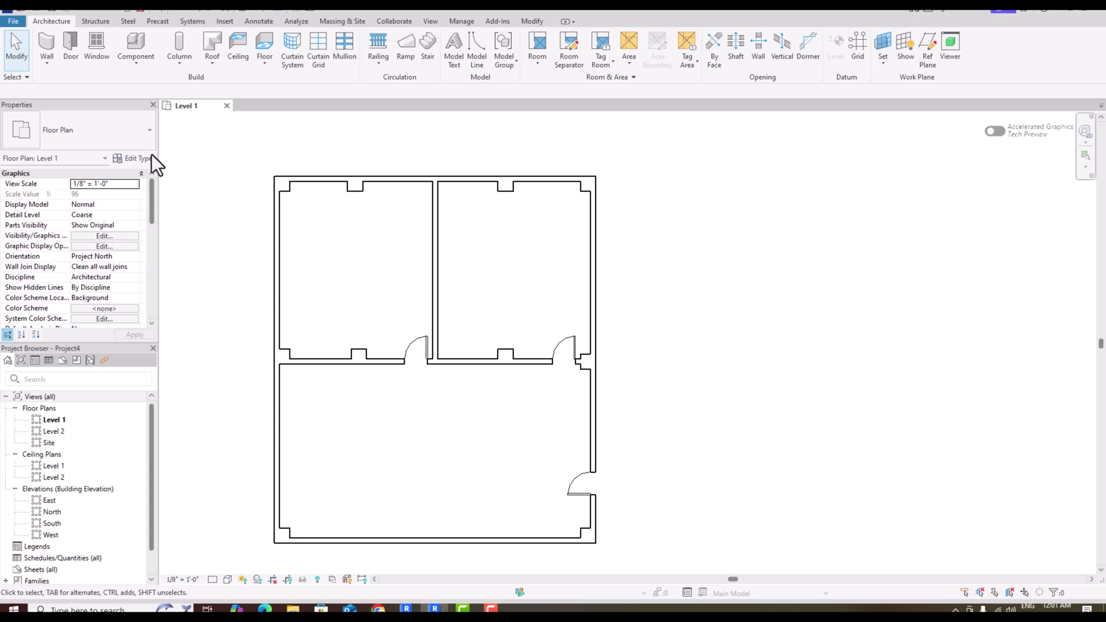
- Start the architectural Wall tool with the Generic - 5" wall type
left_click(47, 65)
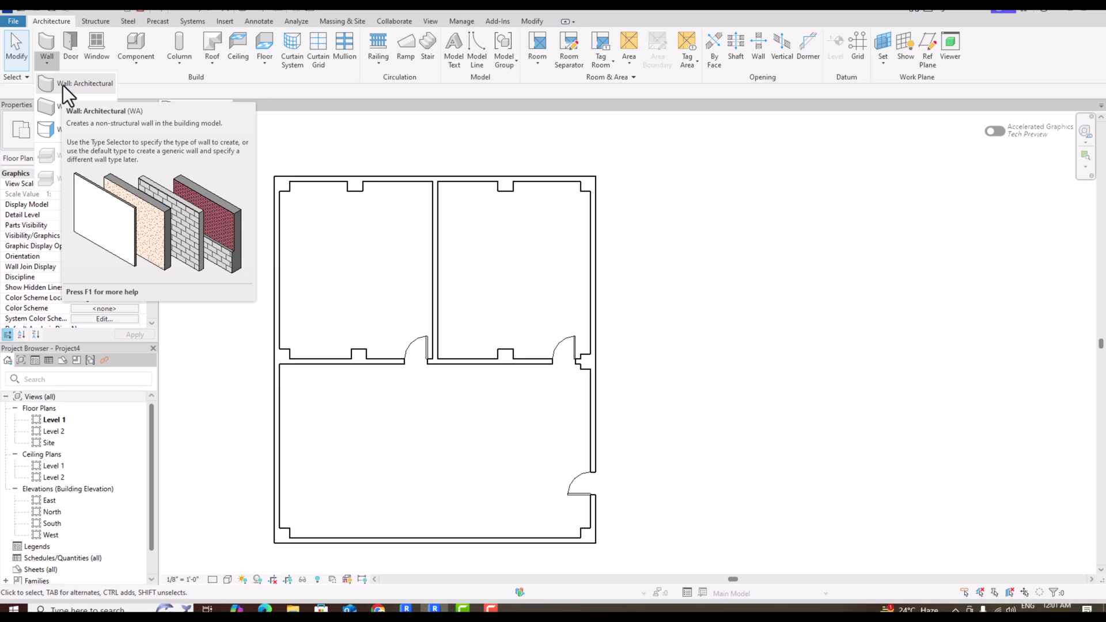
left_click(64, 85)
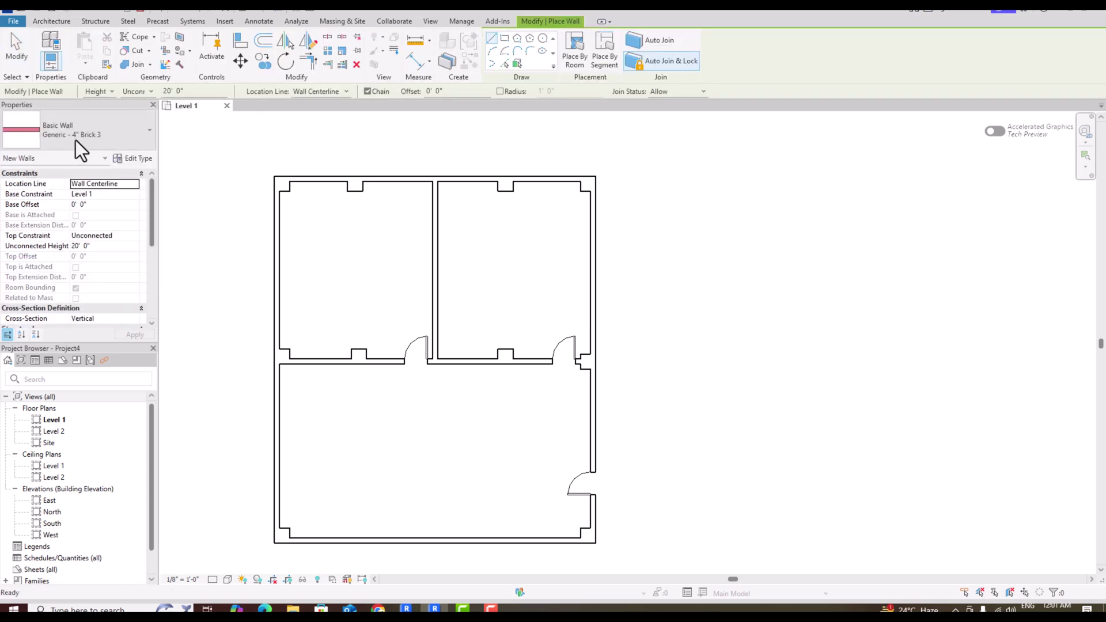
left_click(80, 151)
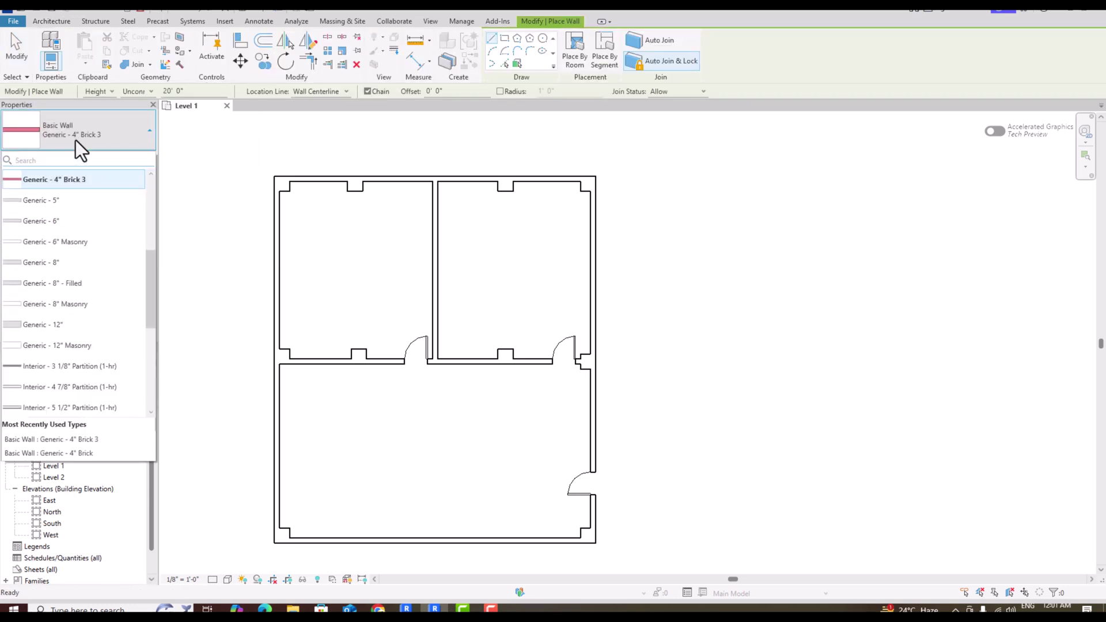
left_click(53, 199)
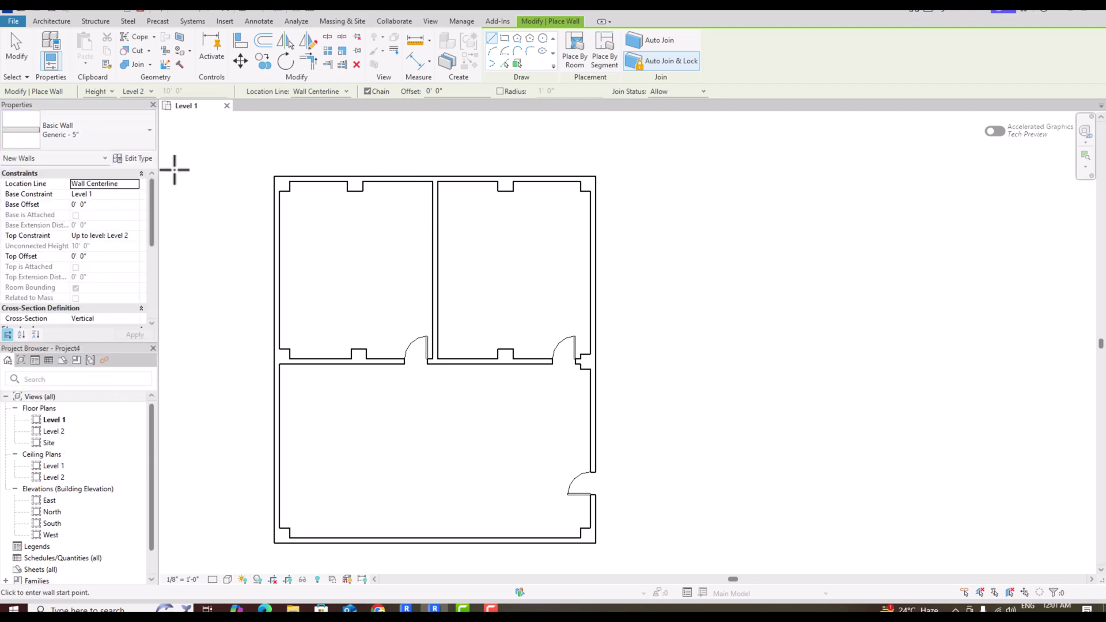
- Duplicate Generic - 5" as Generic - 5" 2 and open its structure layers for editing
left_click(132, 158)
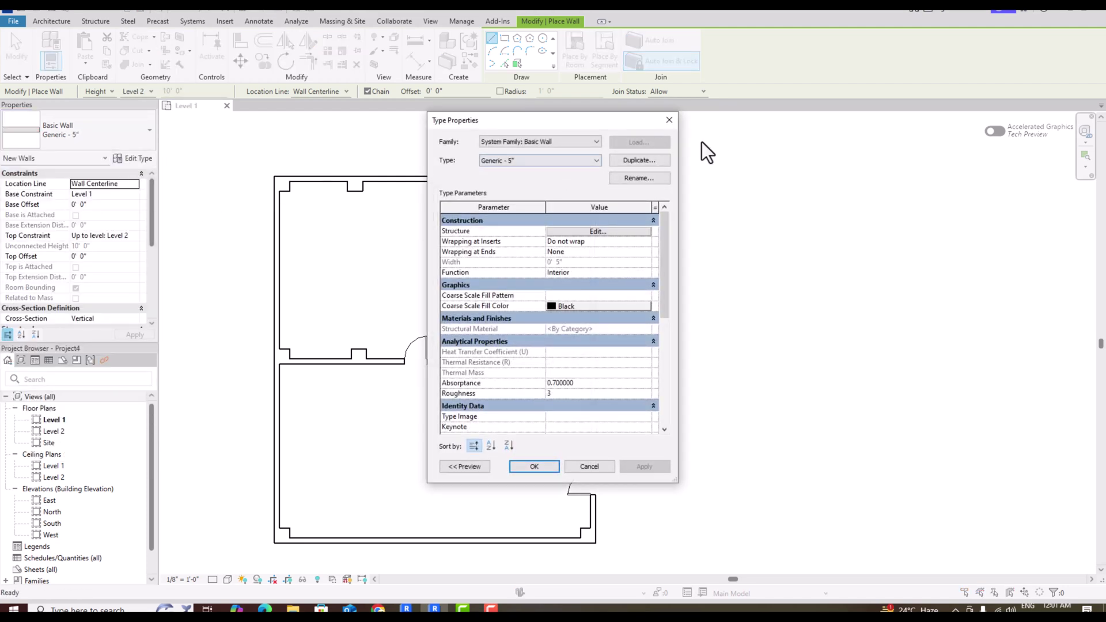
left_click(655, 160)
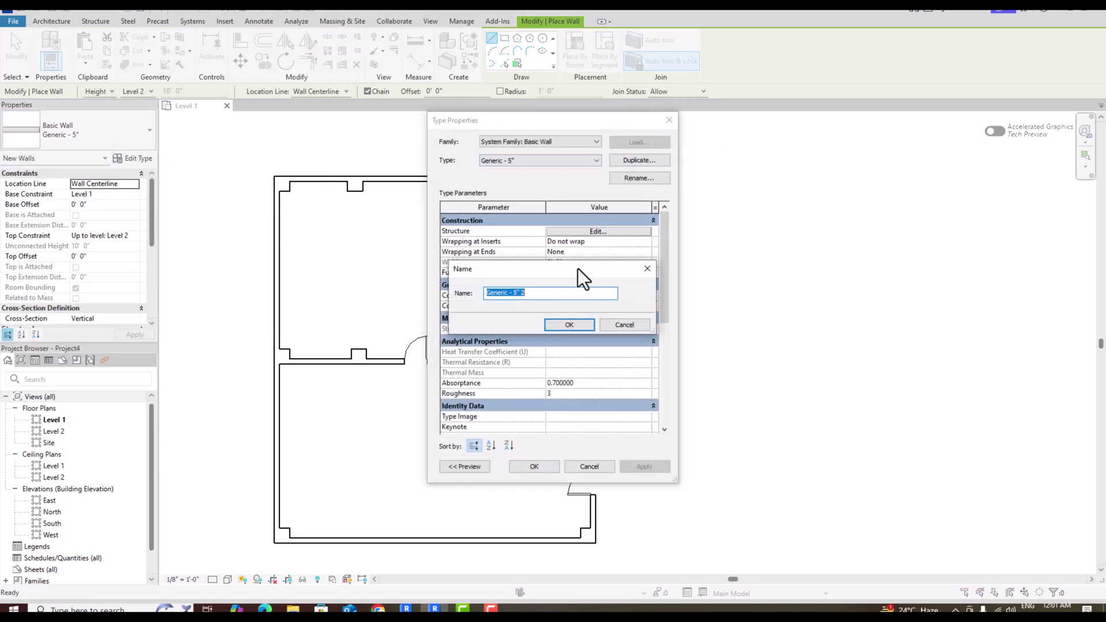
left_click(558, 329)
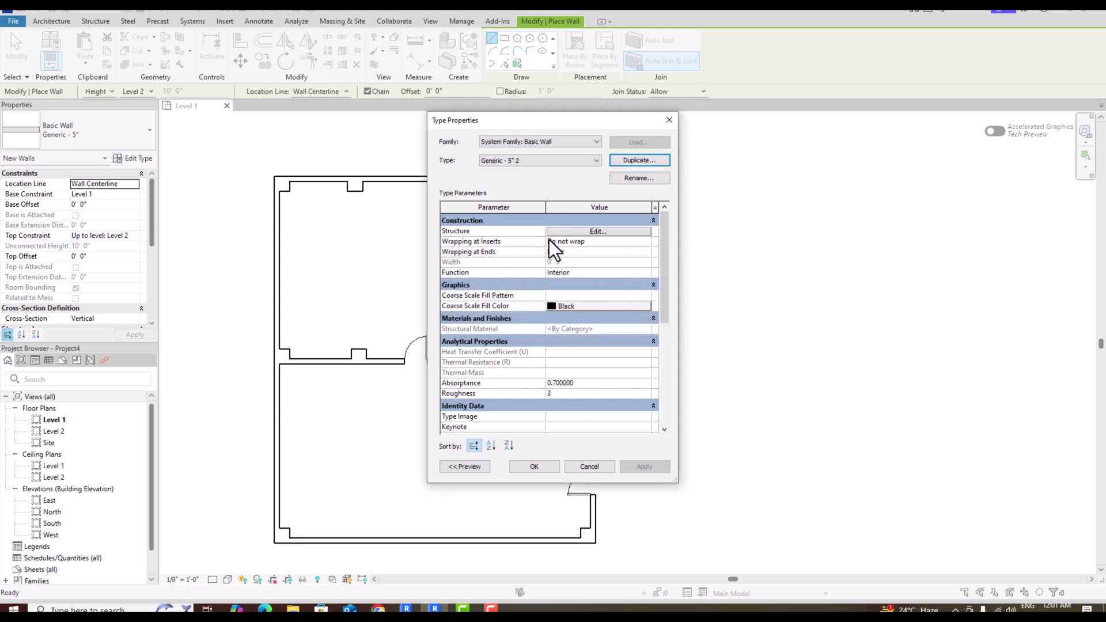
left_click(576, 233)
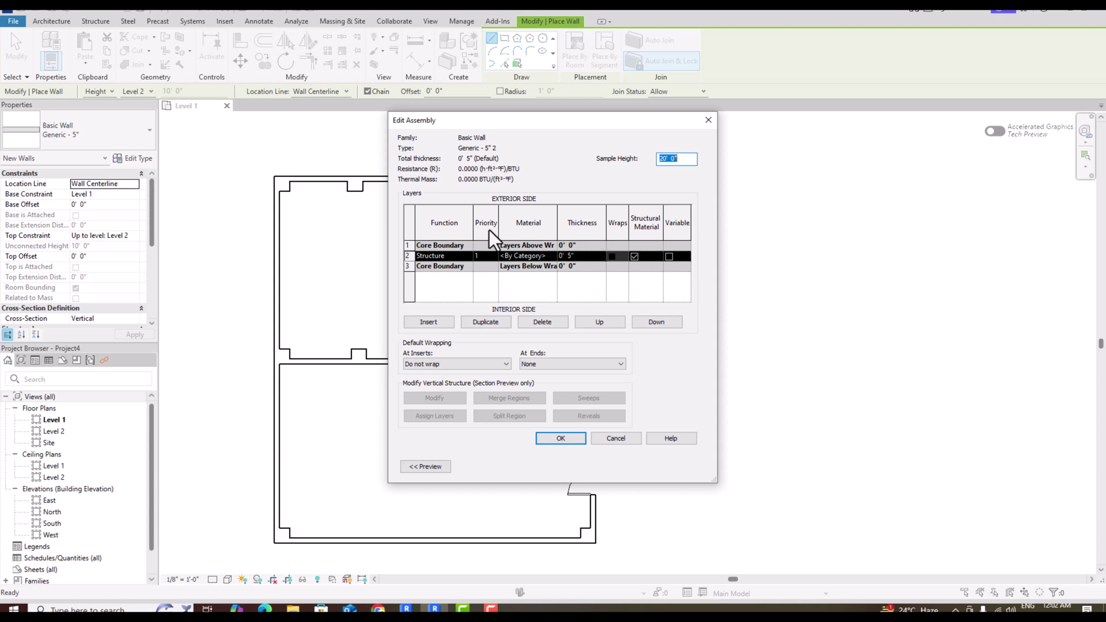
- Keep the Structure layer at priority 1, move it to the top row, then switch to Project2
left_click(485, 256)
left_click(492, 256)
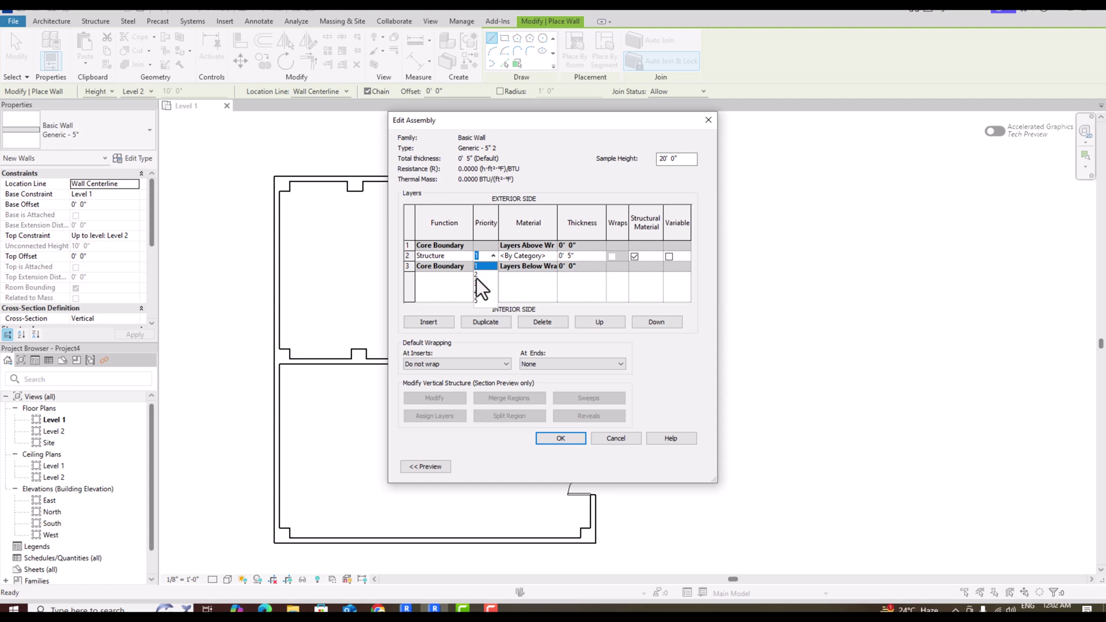
left_click(478, 258)
left_click(593, 320)
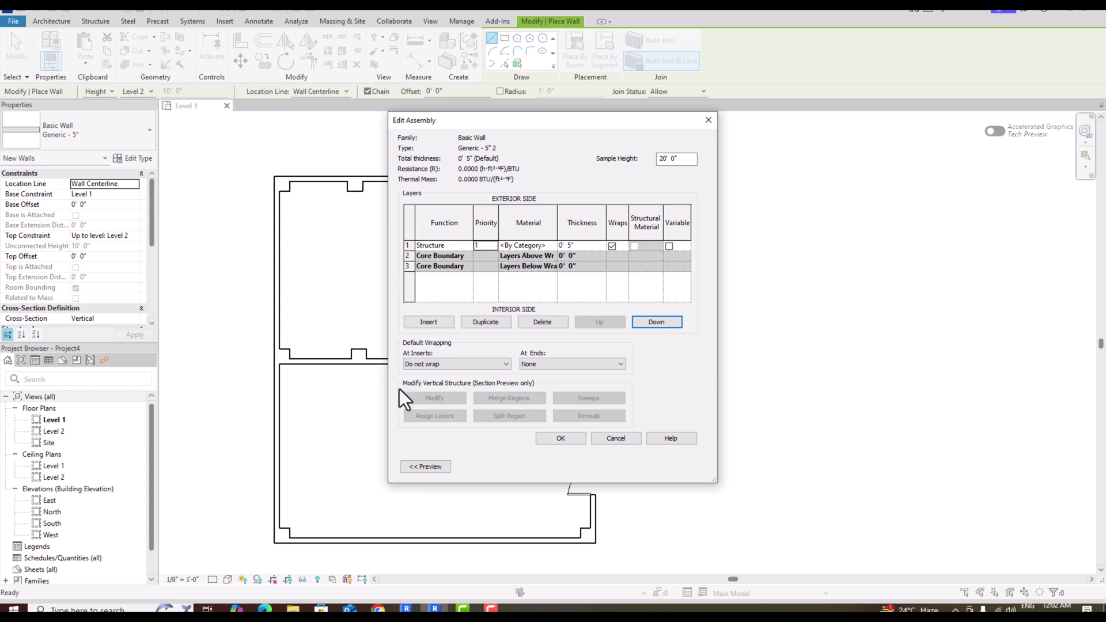
left_click(406, 608)
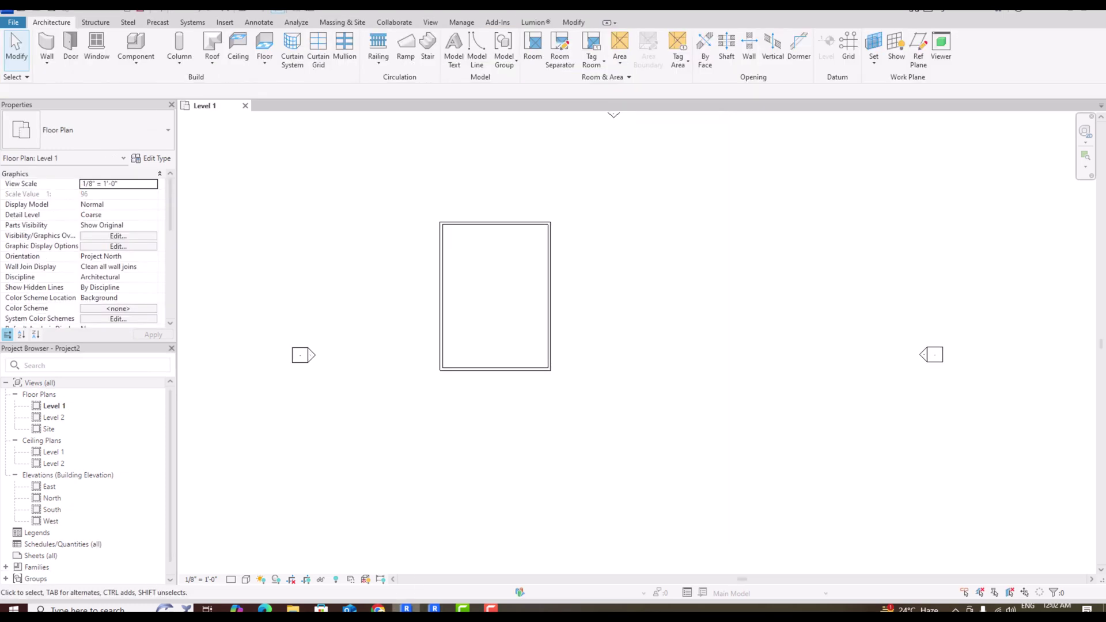
- In Project2, duplicate Generic - 4" Brick as Generic - 4" Brick 2 and open its structure
scroll(496, 243, "up", 4)
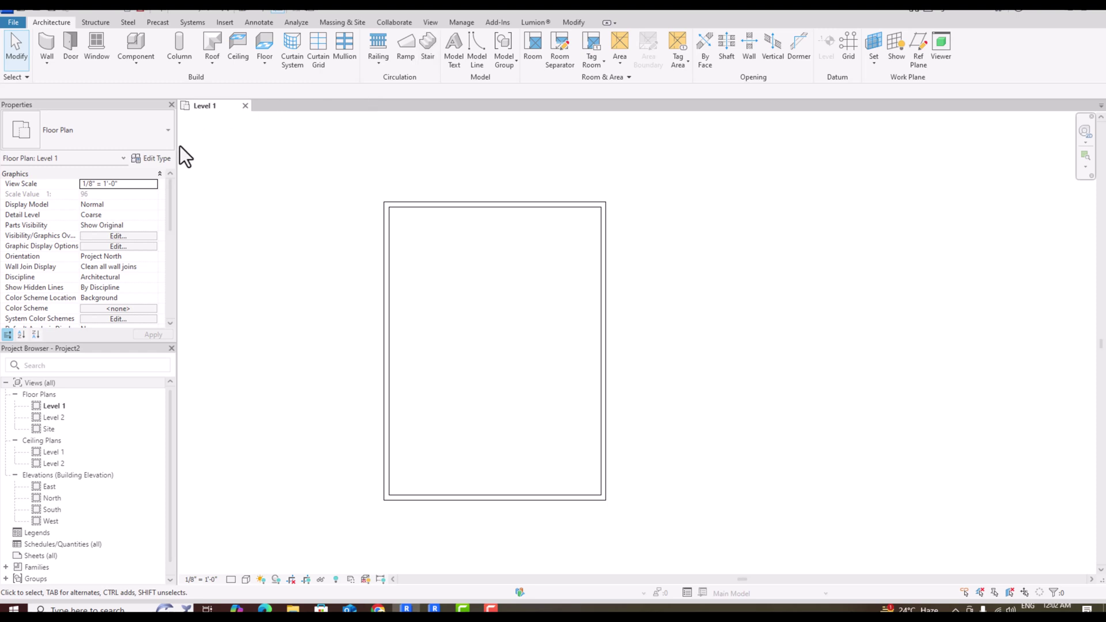
left_click(46, 45)
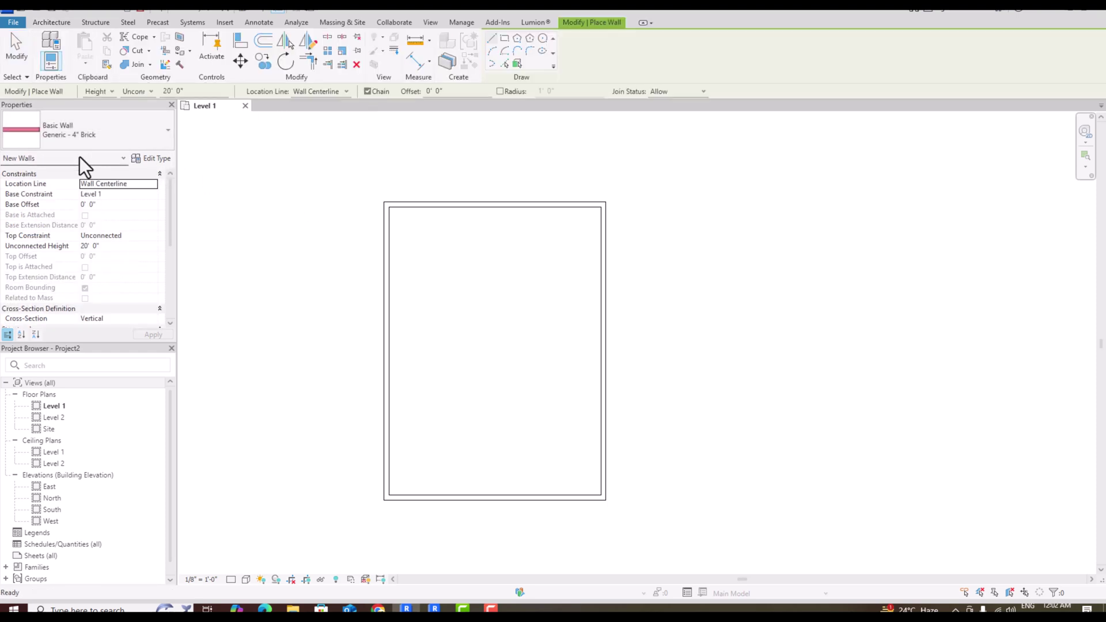
left_click(153, 158)
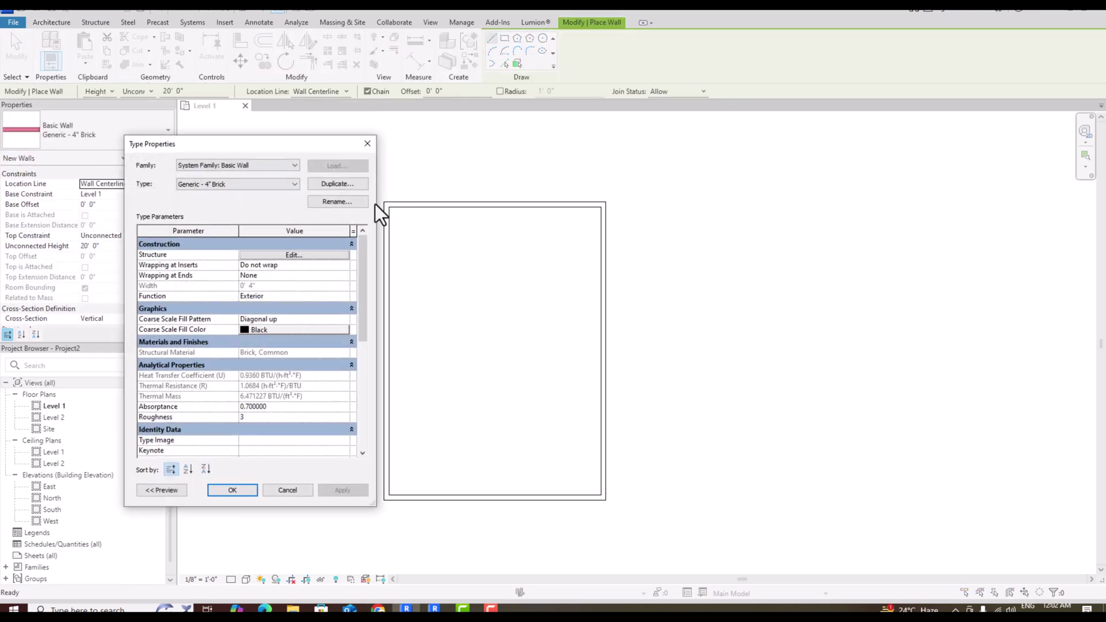
left_click(334, 188)
left_click(258, 349)
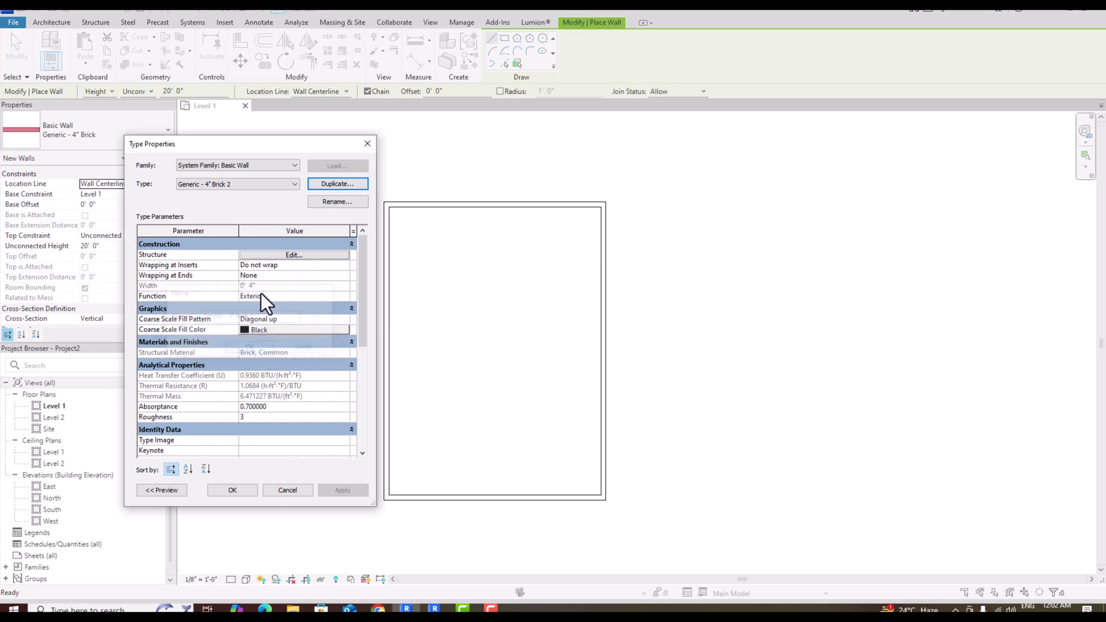
left_click(258, 255)
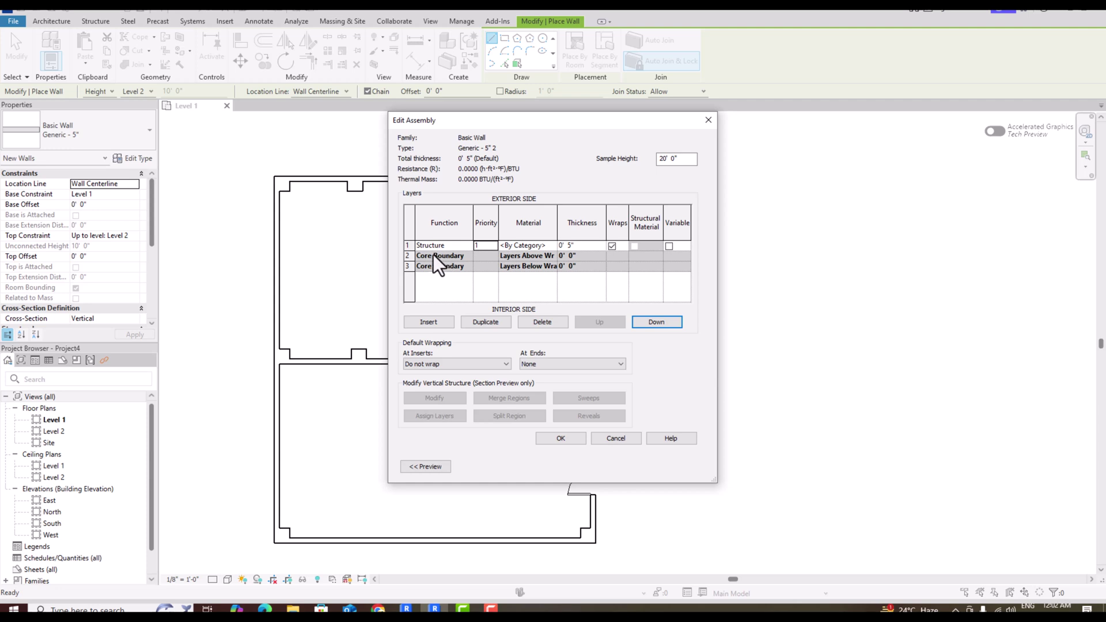
- Accept the Generic - 5" 2 type changes, enable Auto Join & Lock, and set placement to By Segment
left_click(571, 438)
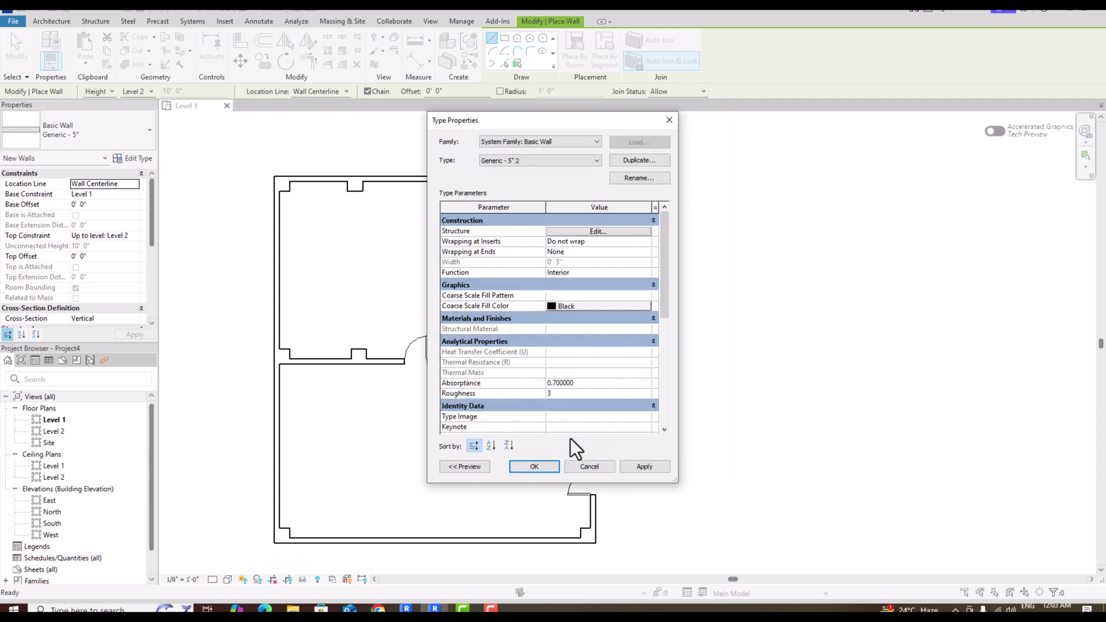
left_click(533, 466)
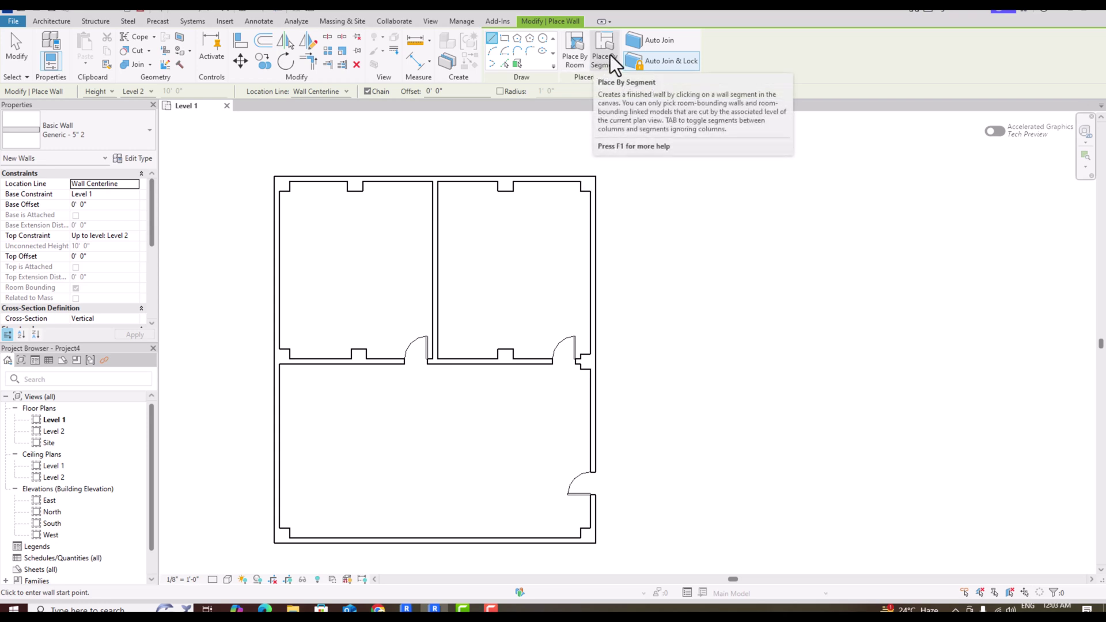
left_click(648, 61)
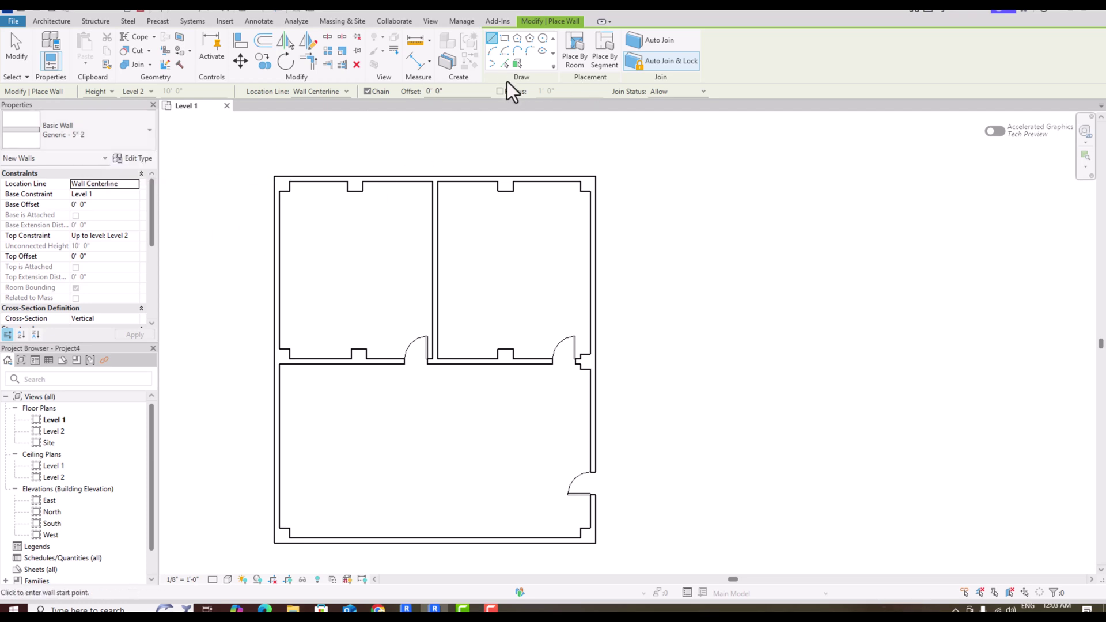
left_click(604, 60)
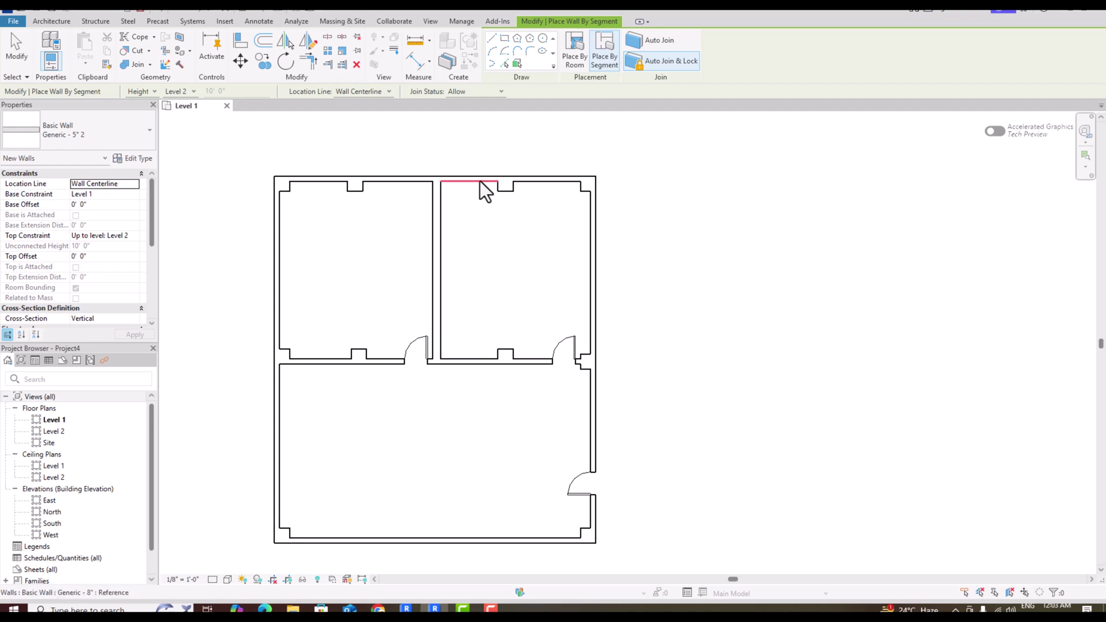
- Switch to Generic - 4" Brick 3 and add a wall along the upper-right room's top wall
scroll(440, 233, "up", 2)
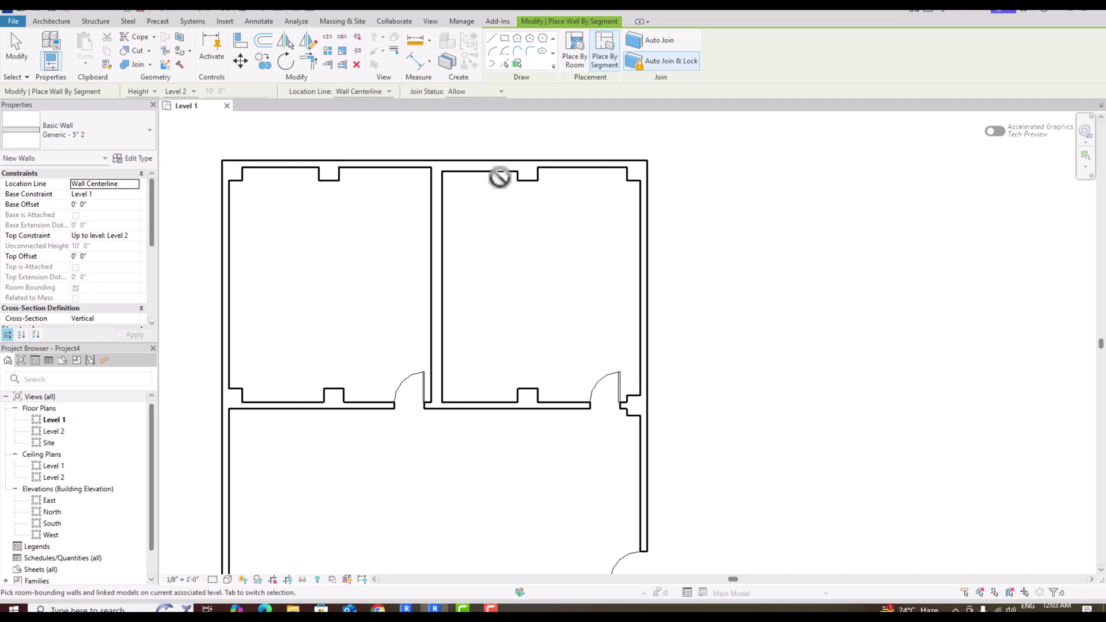
left_click(133, 148)
scroll(73, 212, "up", 2)
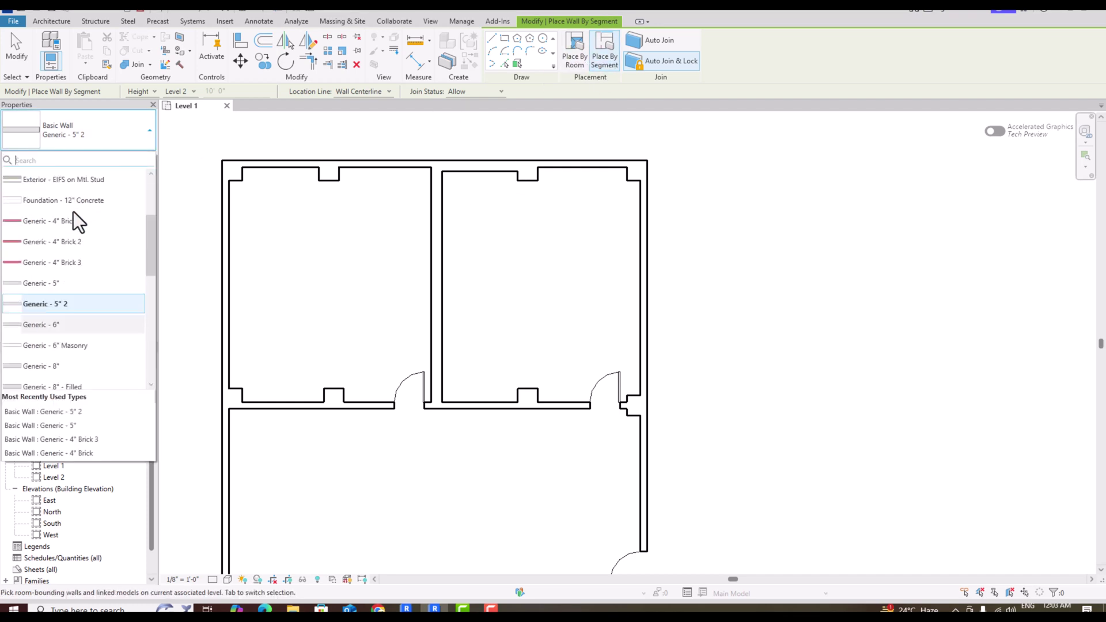
left_click(57, 267)
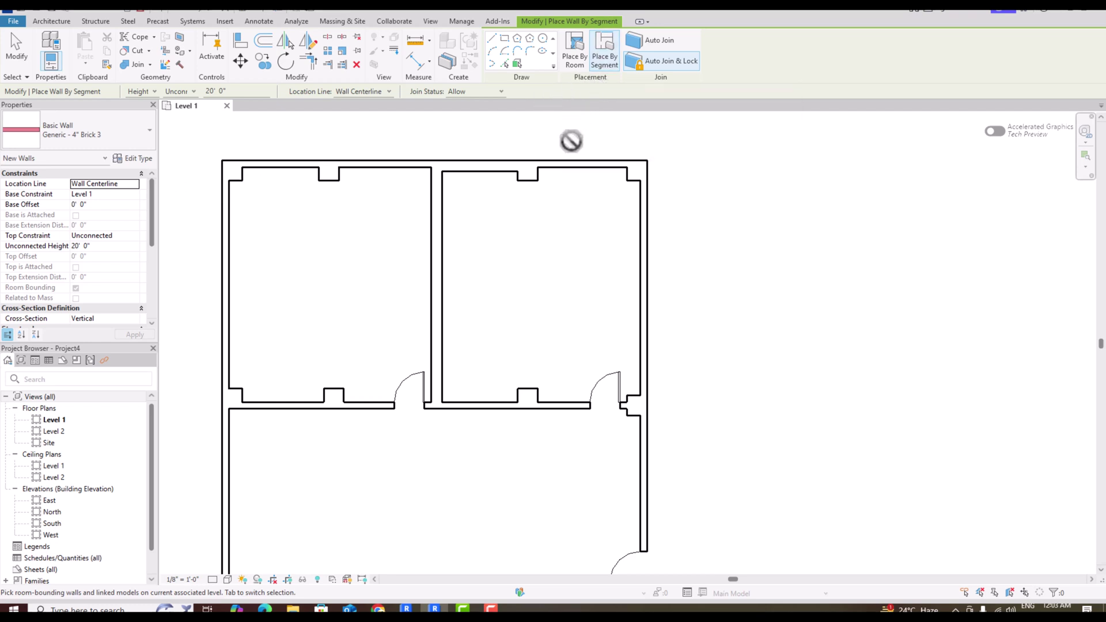
left_click(568, 169)
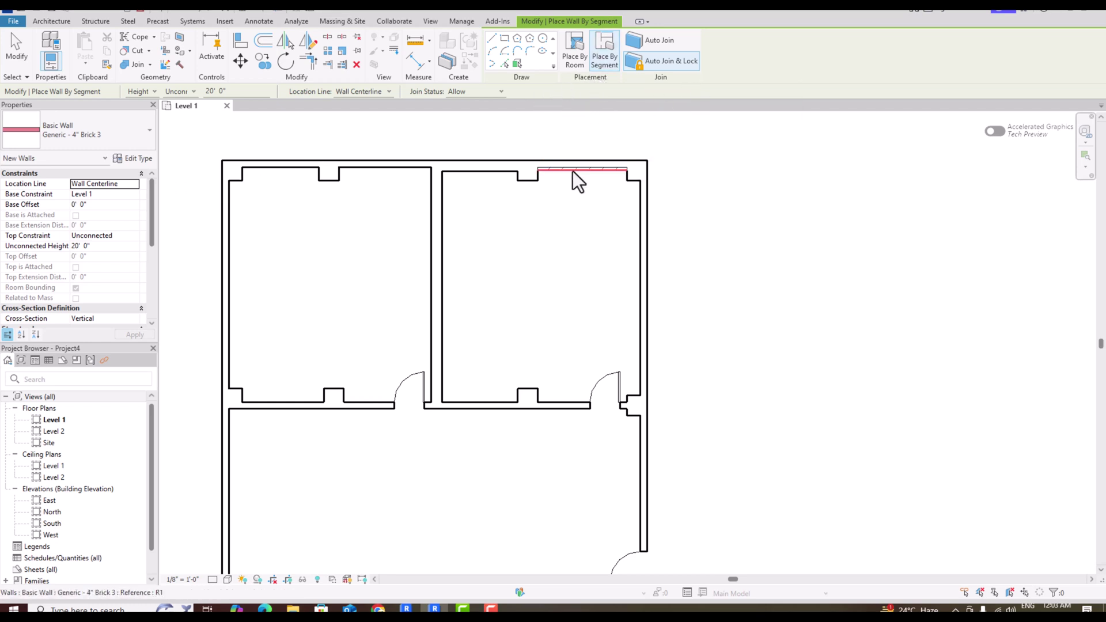
- Change wall placement to Place By Room
scroll(576, 176, "up", 3)
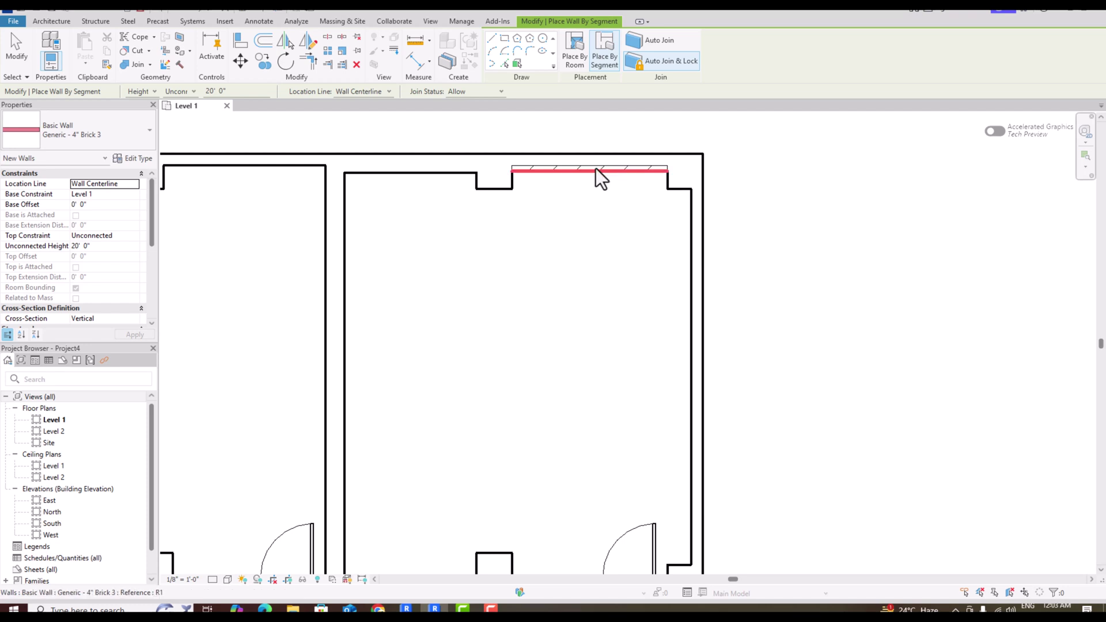
scroll(596, 168, "down", 2)
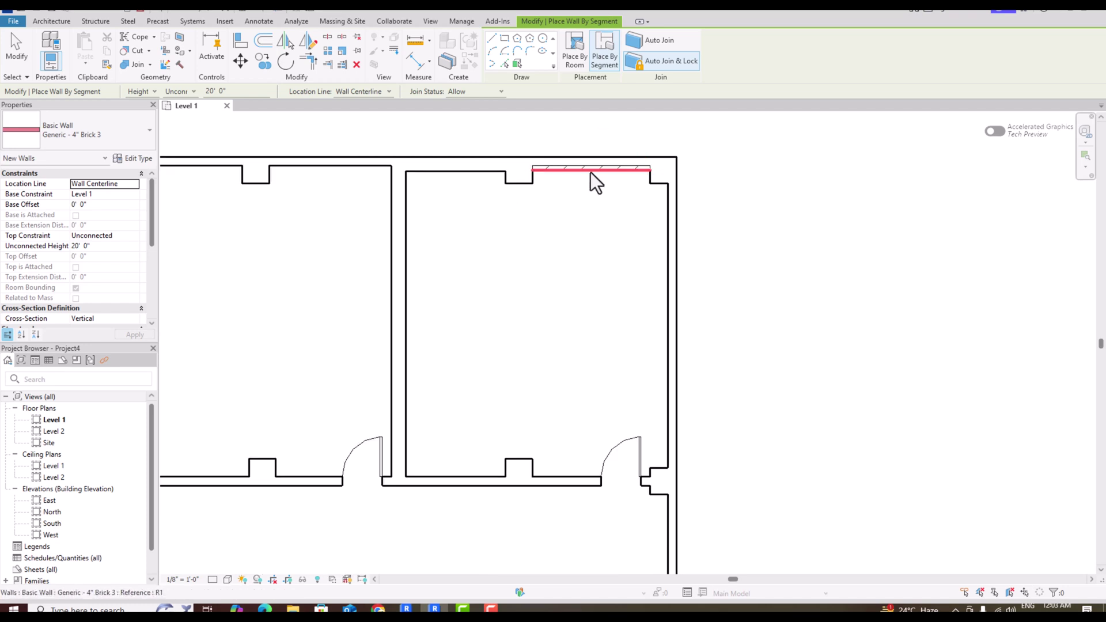
scroll(656, 182, "down", 3)
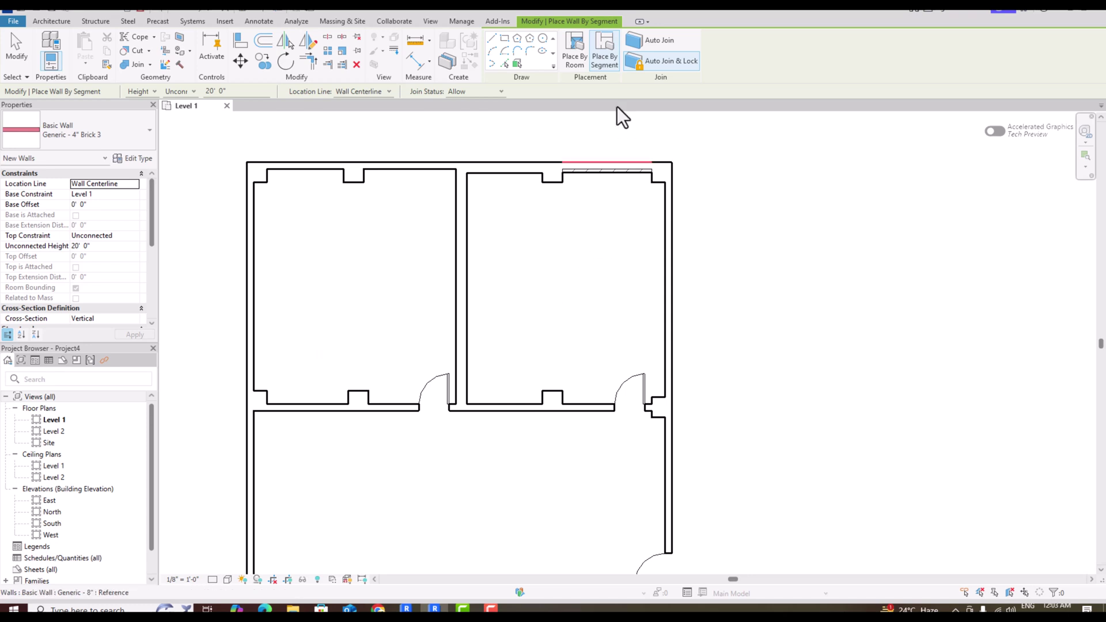
left_click(576, 68)
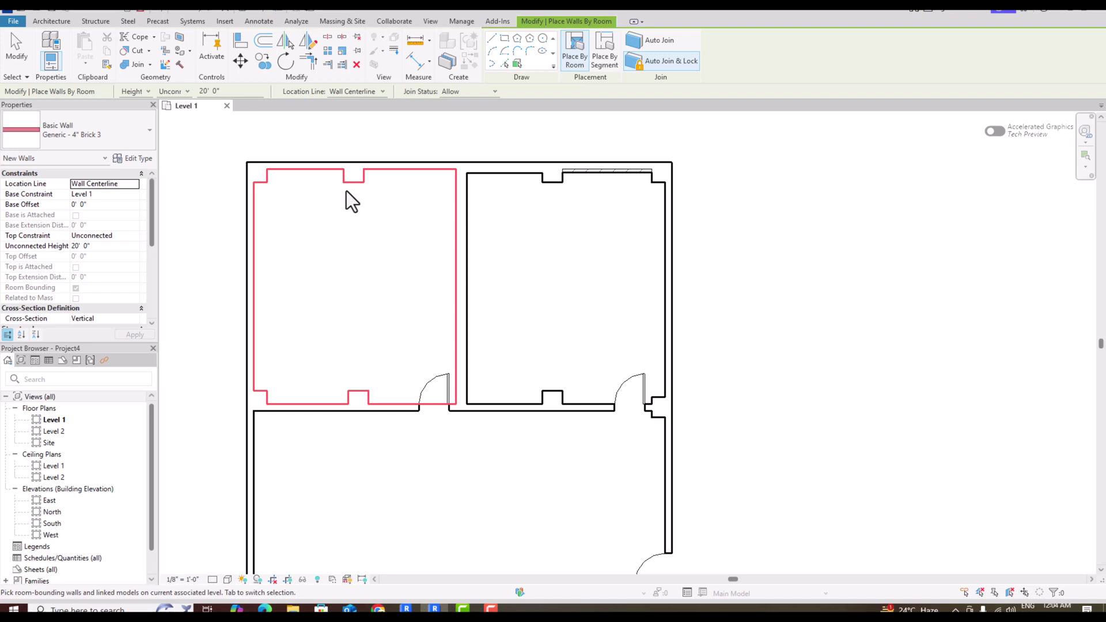
- Line the top-left room with 4" brick walls using an alternate boundary cycled with Tab
key("Tab")
key("Tab")
left_click(347, 191)
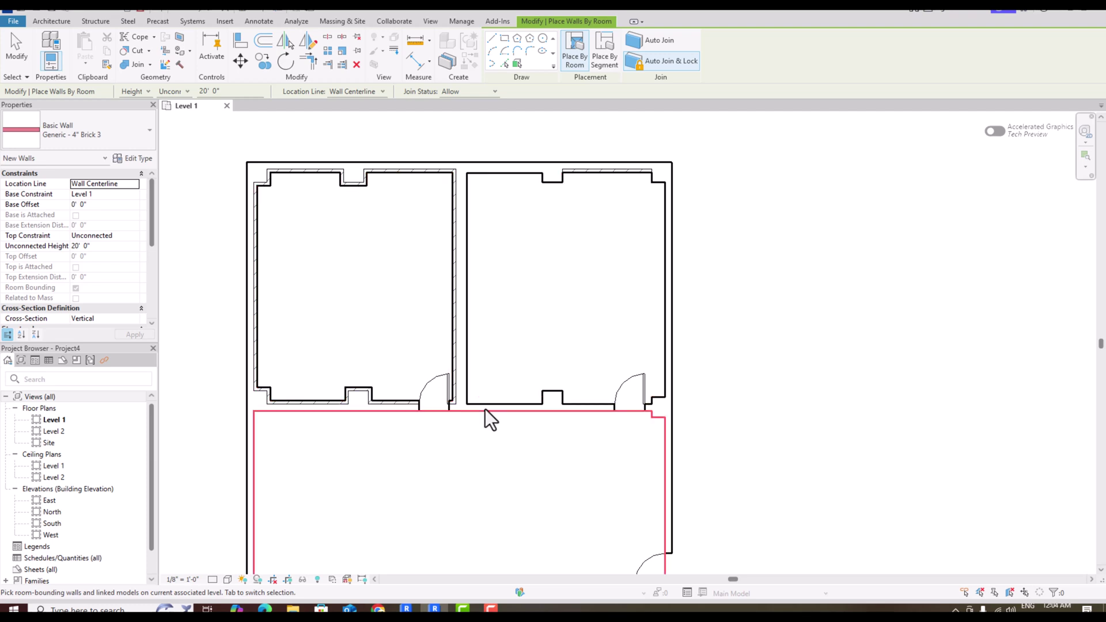
key("Escape")
key("Escape")
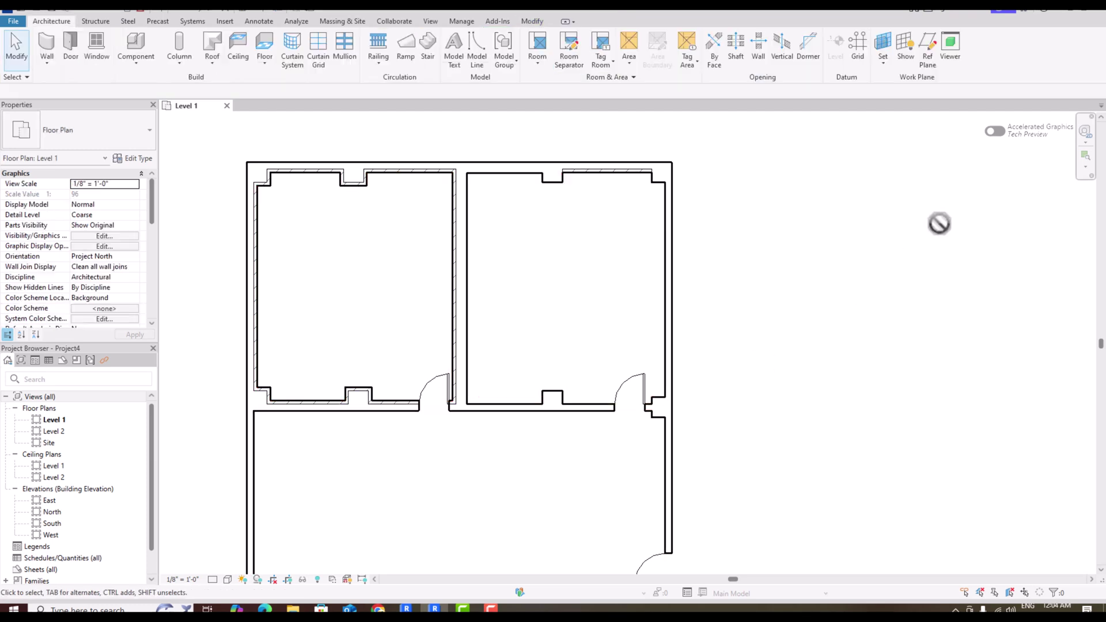
scroll(444, 244, "up", 1)
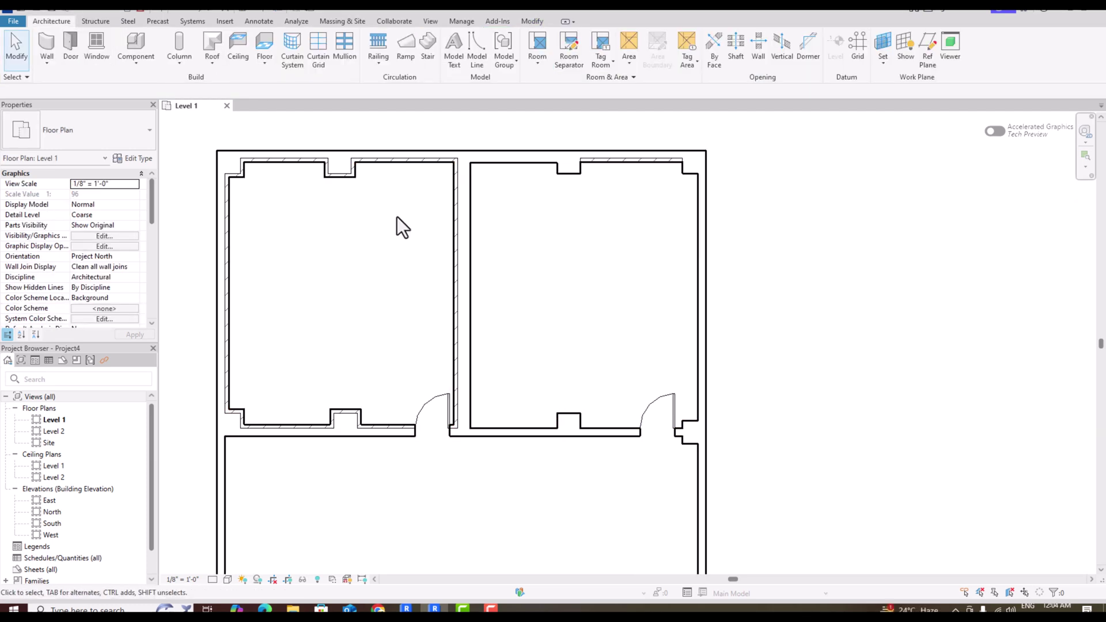
scroll(397, 216, "down", 2)
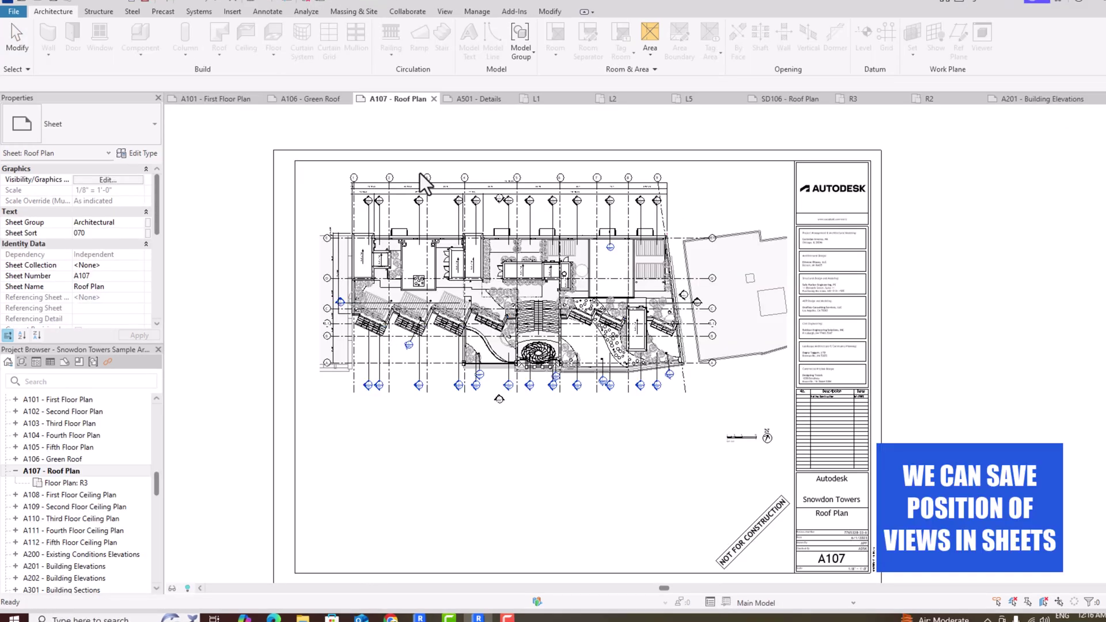
- Save the roof plan viewport's position on A107 as 'position 1' and check the saved positions list
left_click(483, 253)
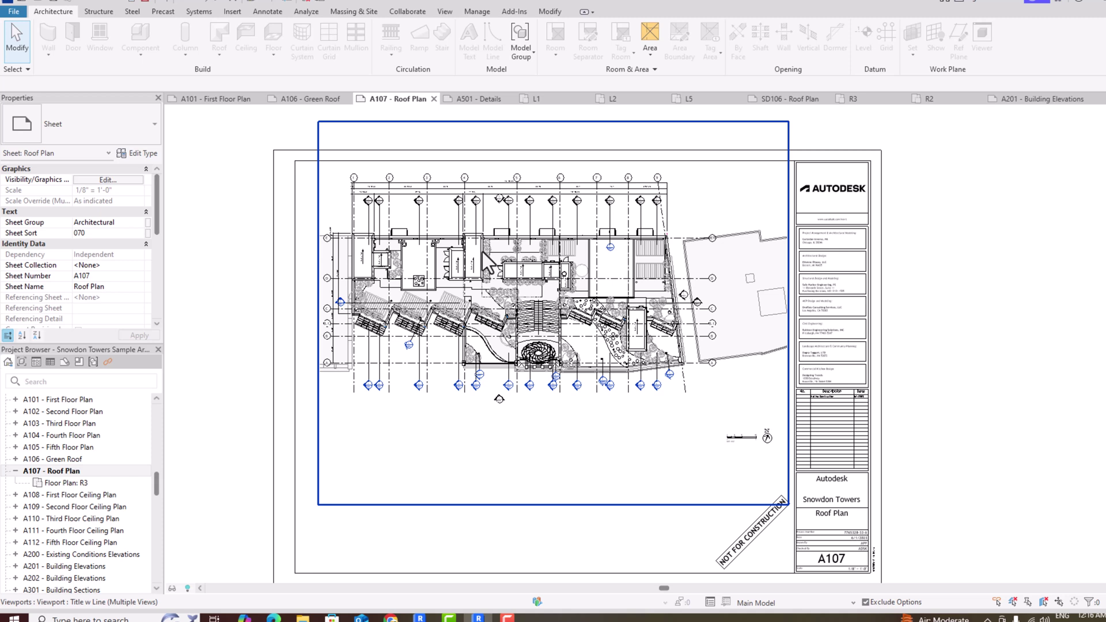
left_click(403, 272)
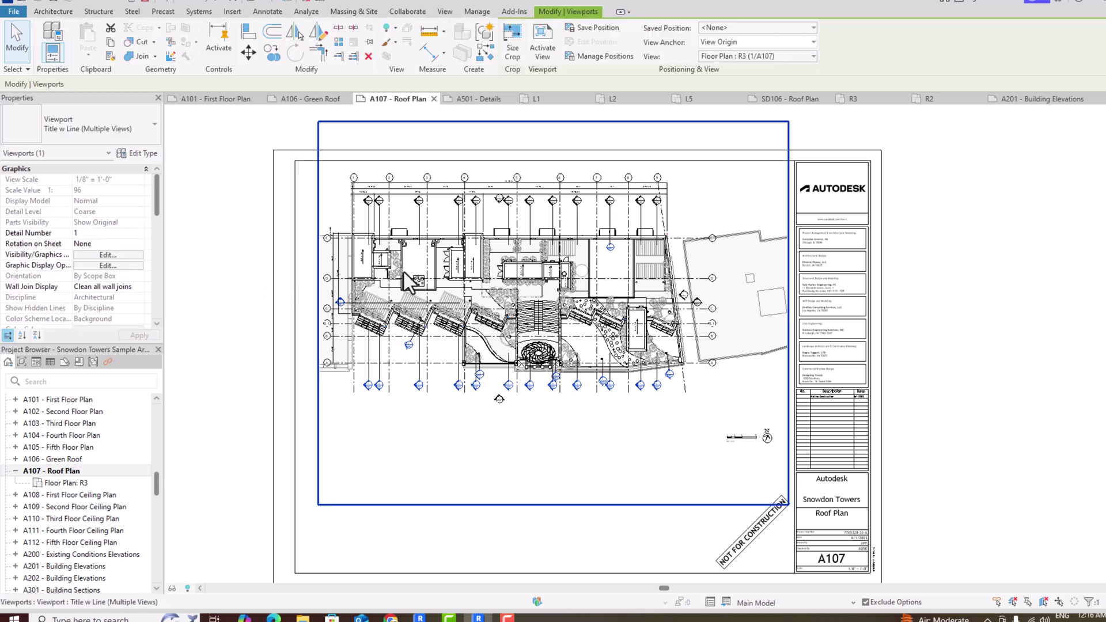
left_click(603, 33)
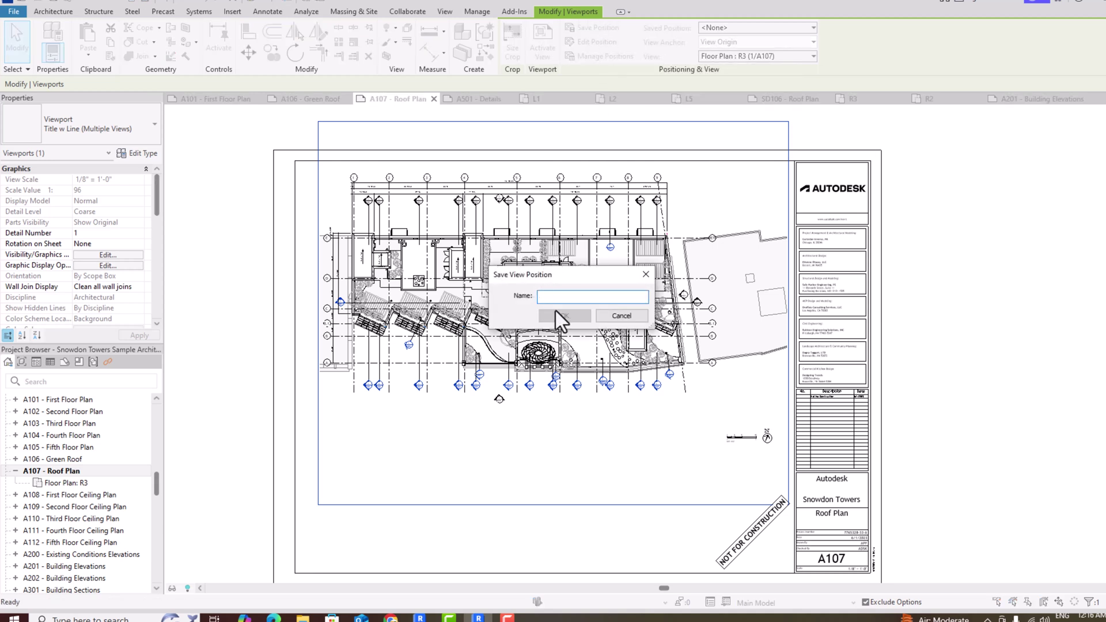
type("position 1")
left_click(572, 321)
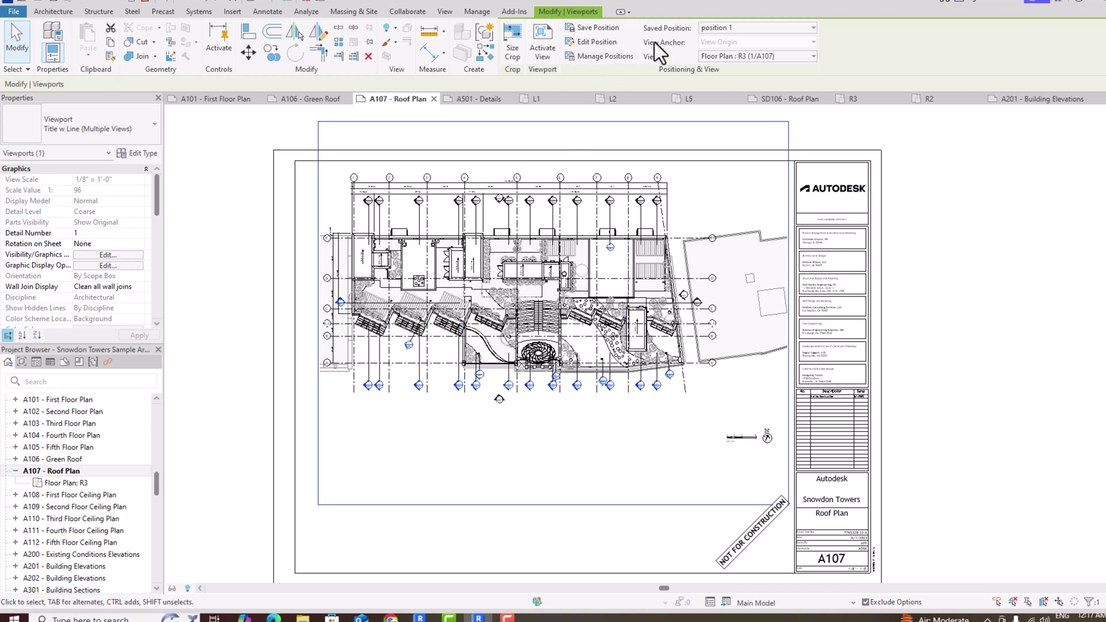
left_click(732, 27)
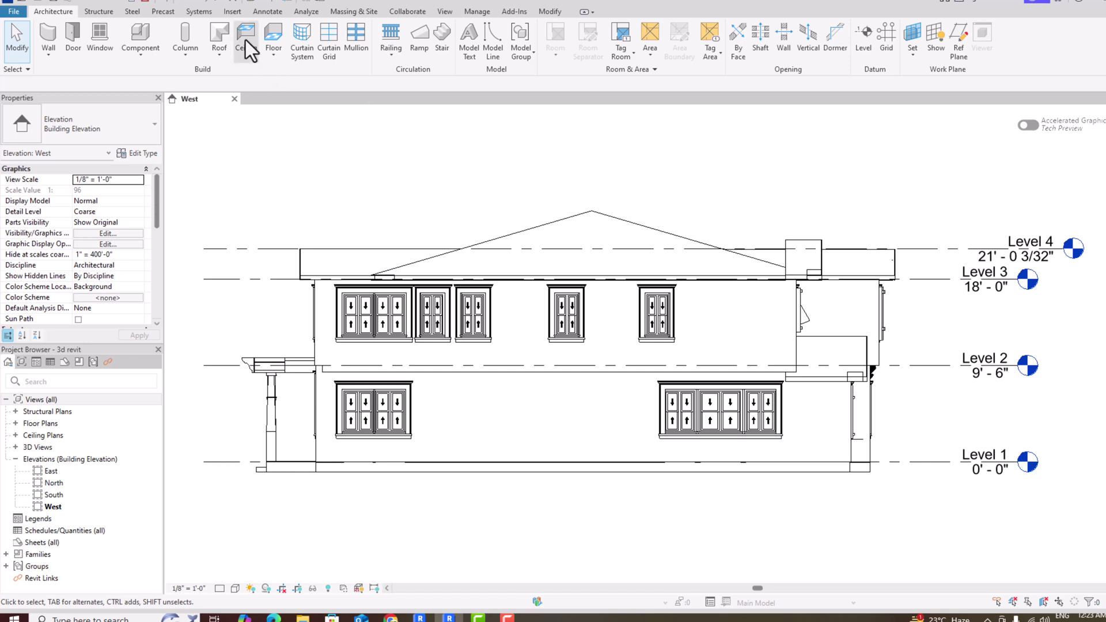
- Review the three imported DWG files in Manage Links, checking the Add file types, then close it
left_click(232, 11)
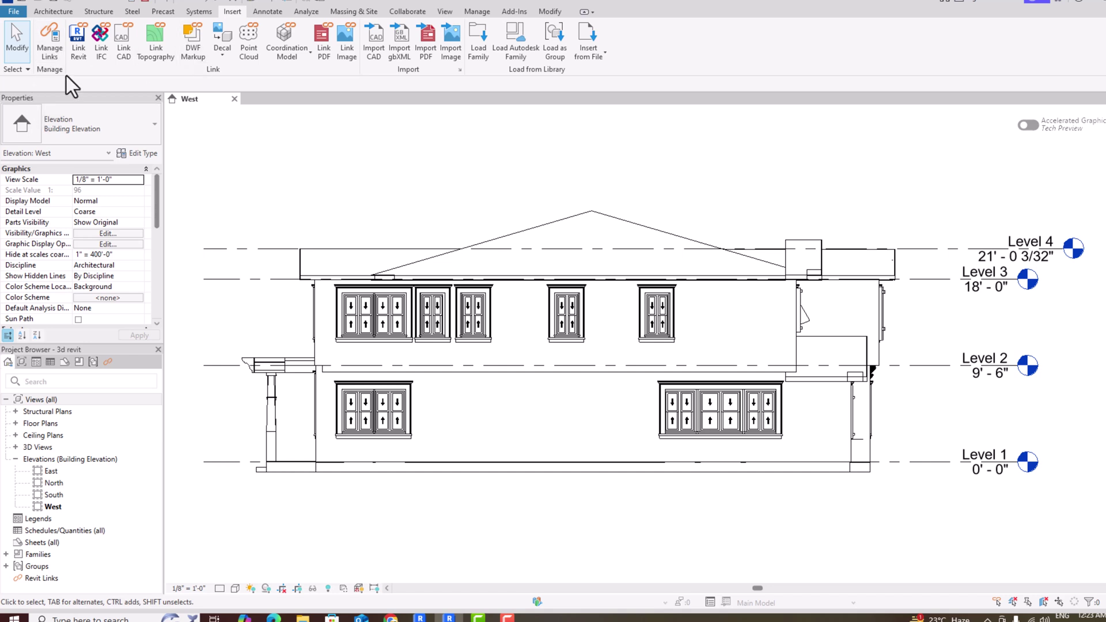
left_click(48, 51)
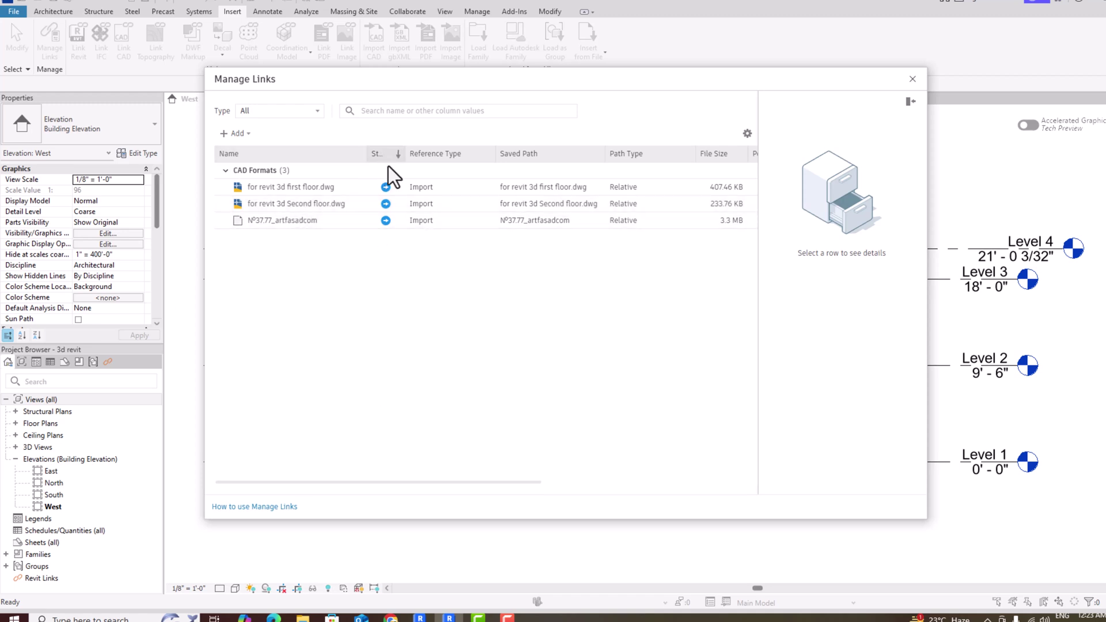
left_click(278, 193)
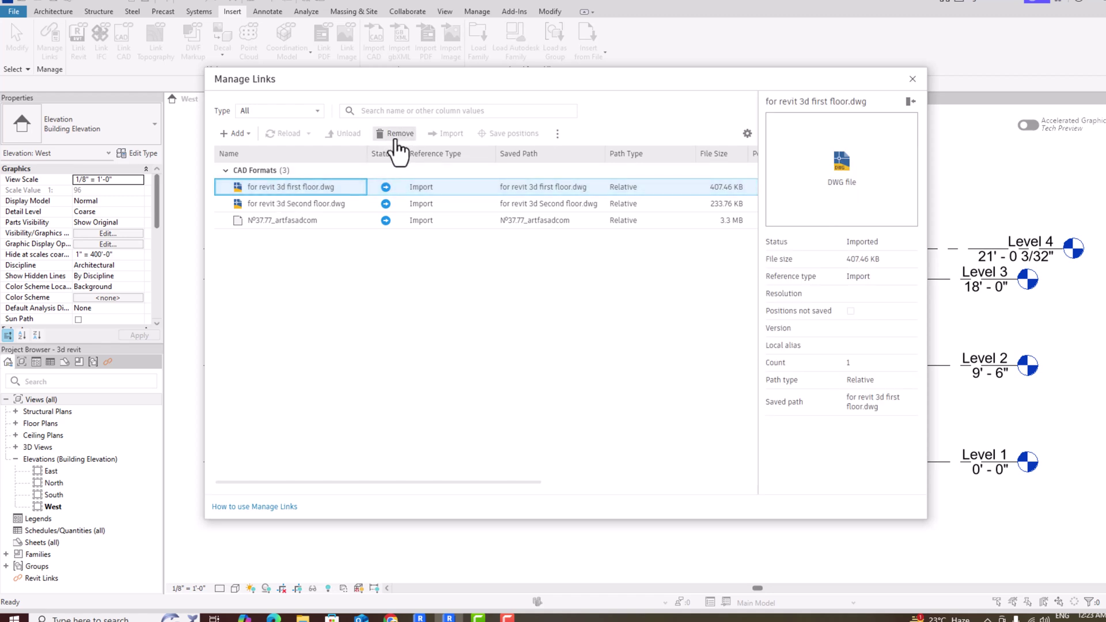
left_click(249, 138)
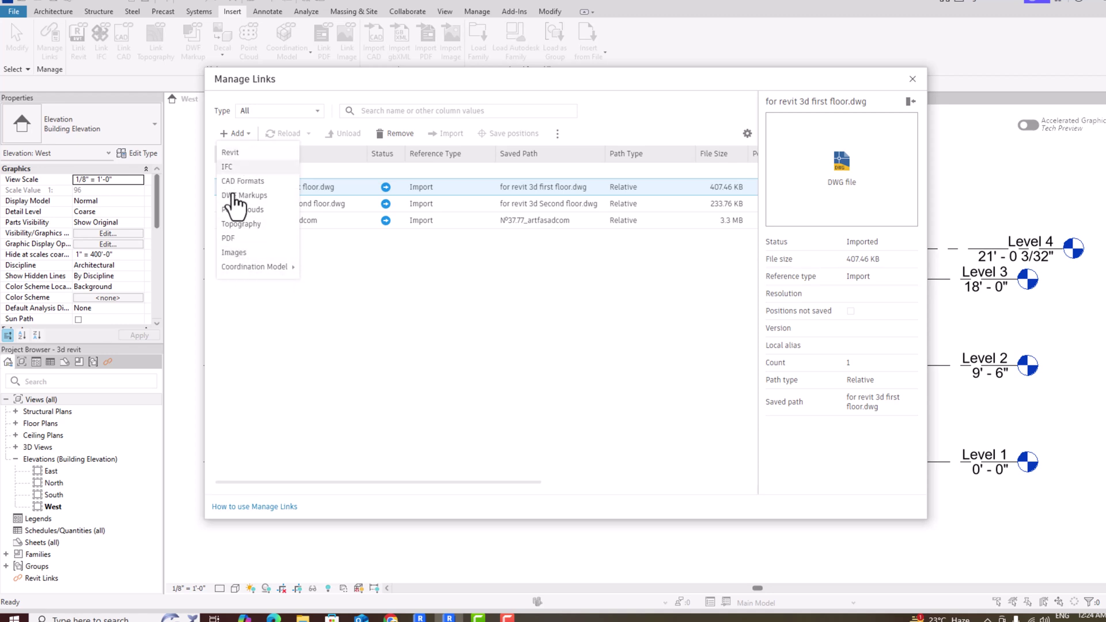
left_click(912, 82)
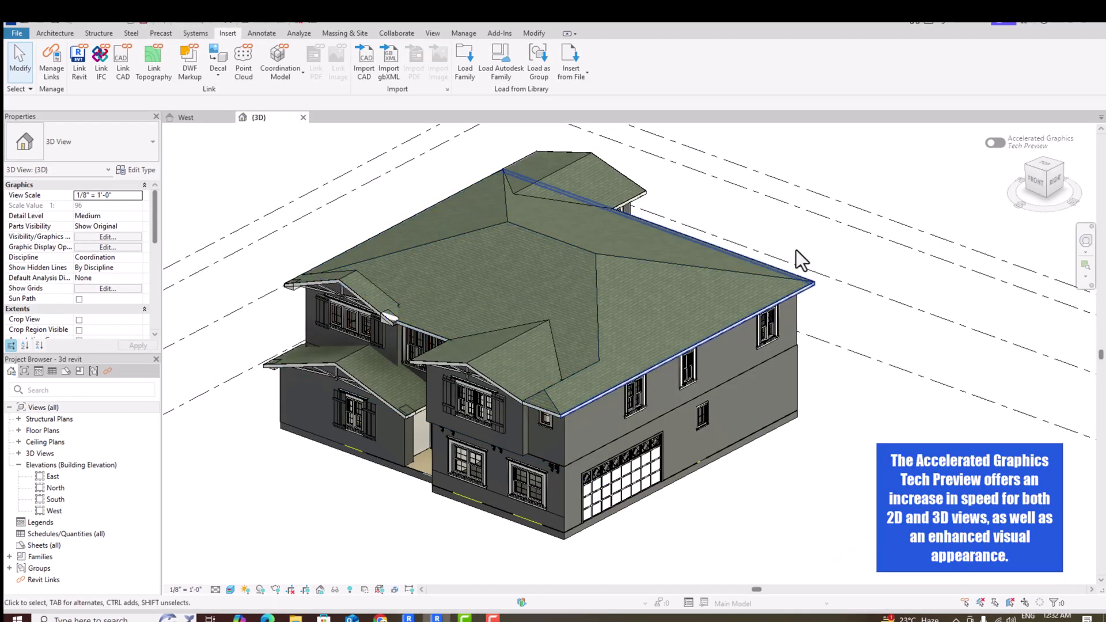
- Zoom the house's 3D view and switch on the Accelerated Graphics Tech Preview toggle
scroll(827, 248, "up", 2)
scroll(603, 330, "down", 2)
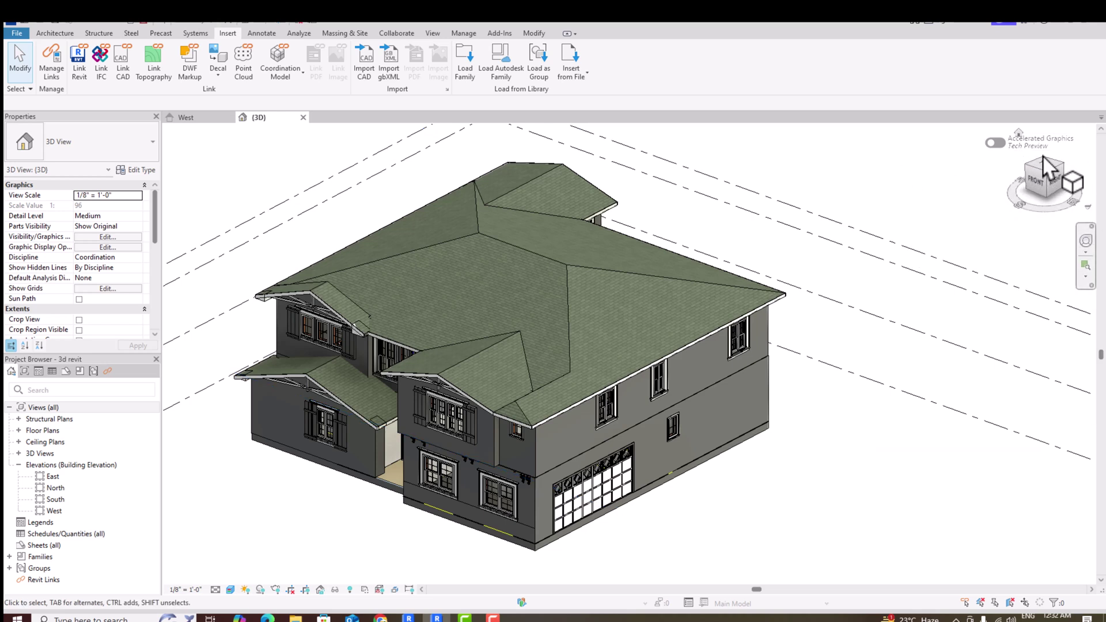
left_click(1000, 144)
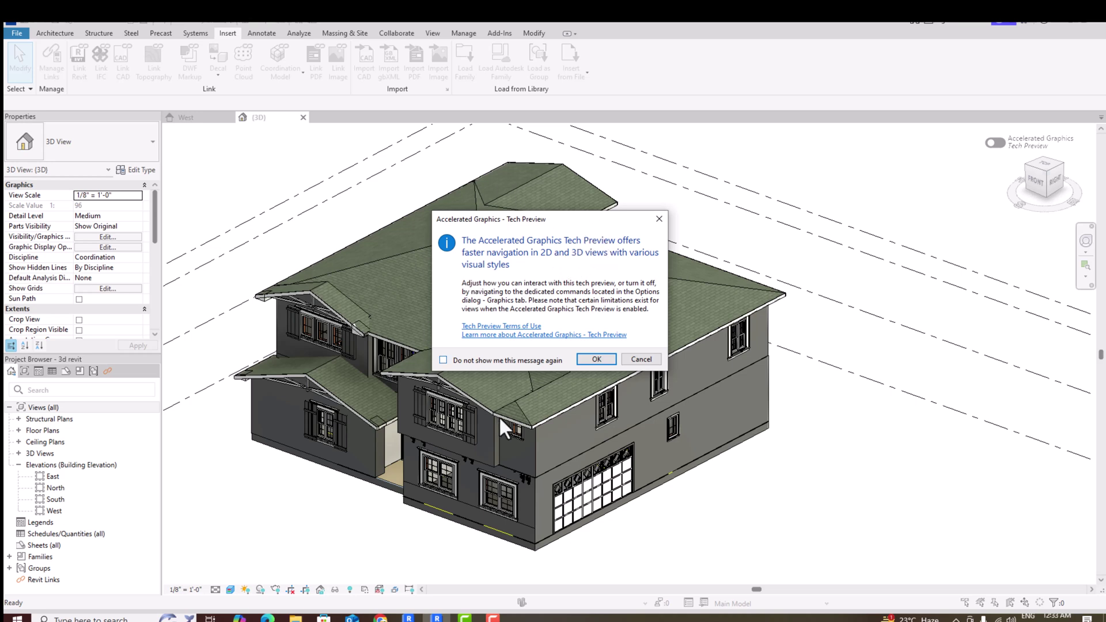
- Confirm the Accelerated Graphics preview, then orbit the house and check the visual styles list
left_click(606, 361)
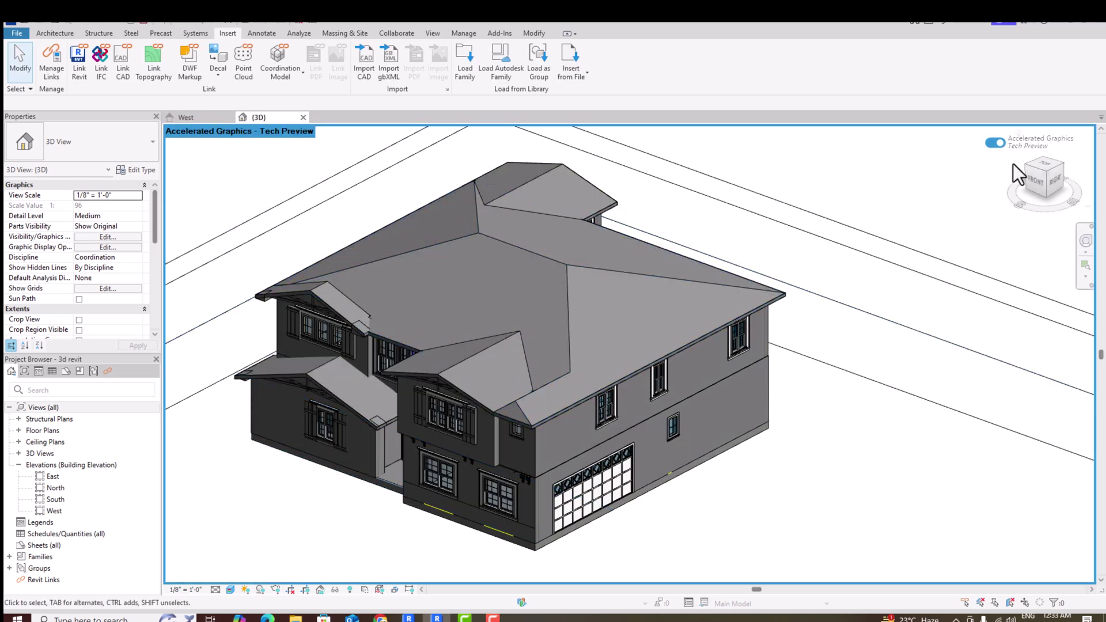
left_click_drag(1048, 166, 806, 177)
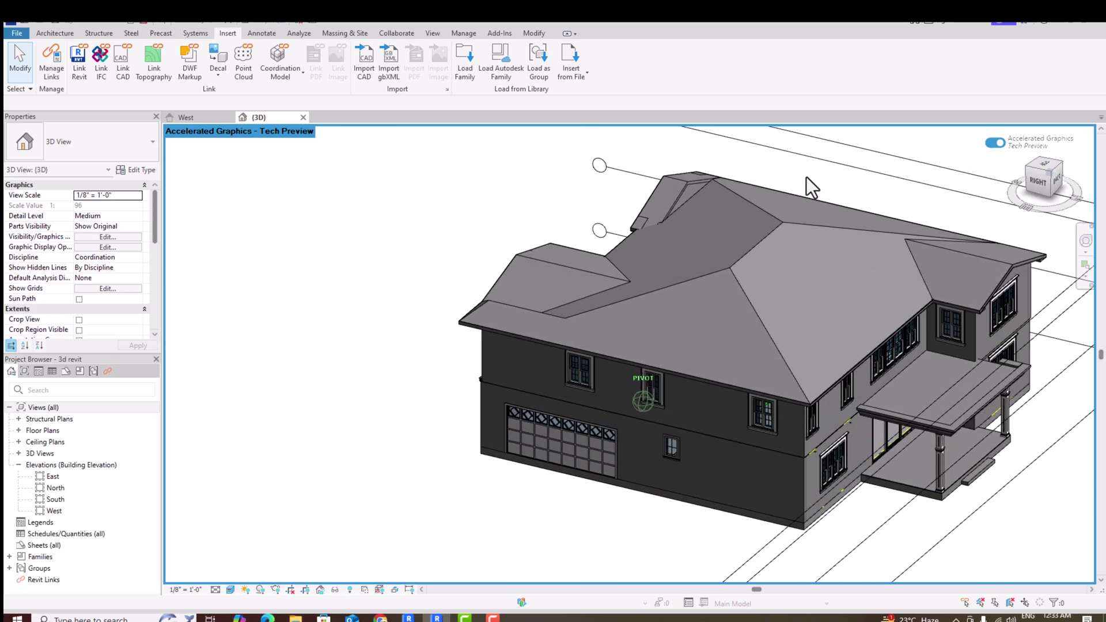
left_click(230, 590)
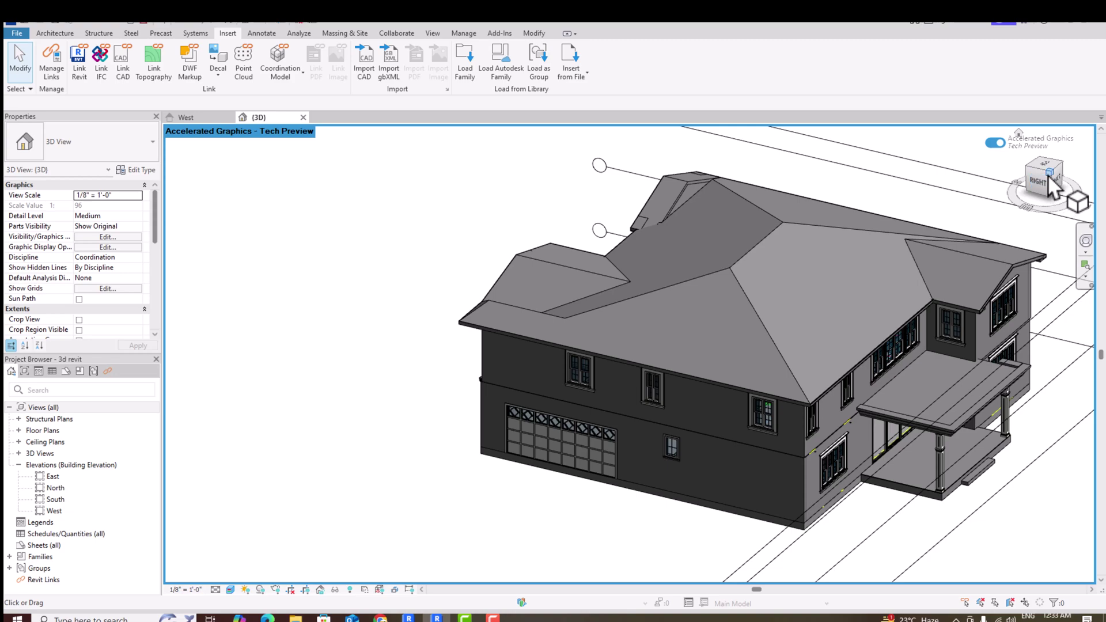
mouse_move(1047, 183)
left_mouse_down()
mouse_move(1074, 185)
mouse_move(275, 161)
mouse_move(840, 158)
mouse_move(827, 175)
mouse_move(571, 186)
mouse_move(303, 178)
mouse_move(296, 153)
left_mouse_up()
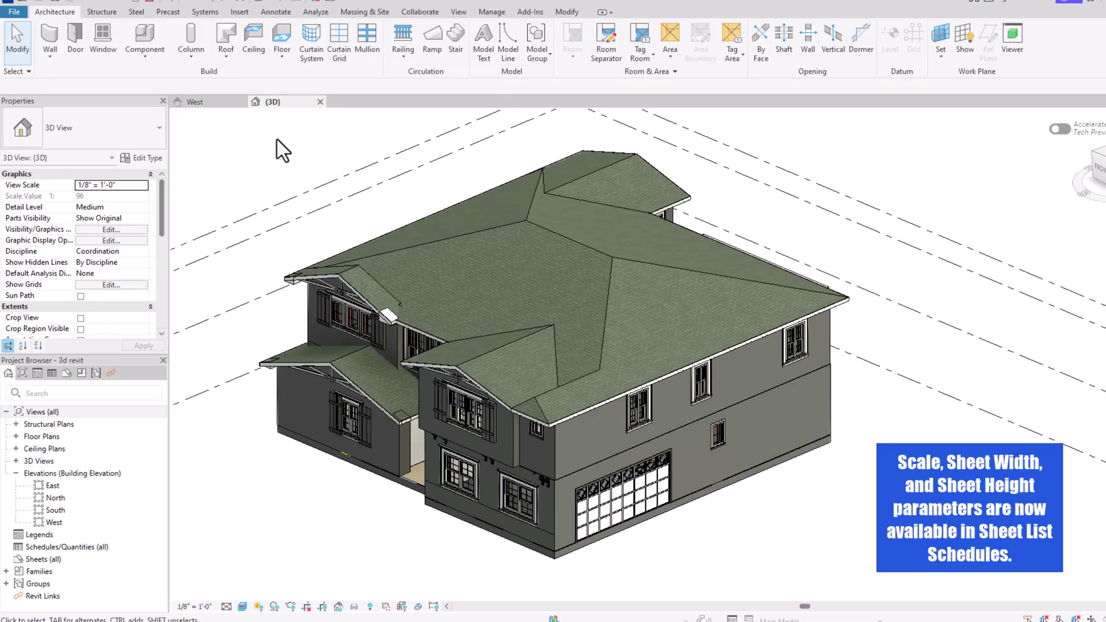
scroll(473, 218, "up", 2)
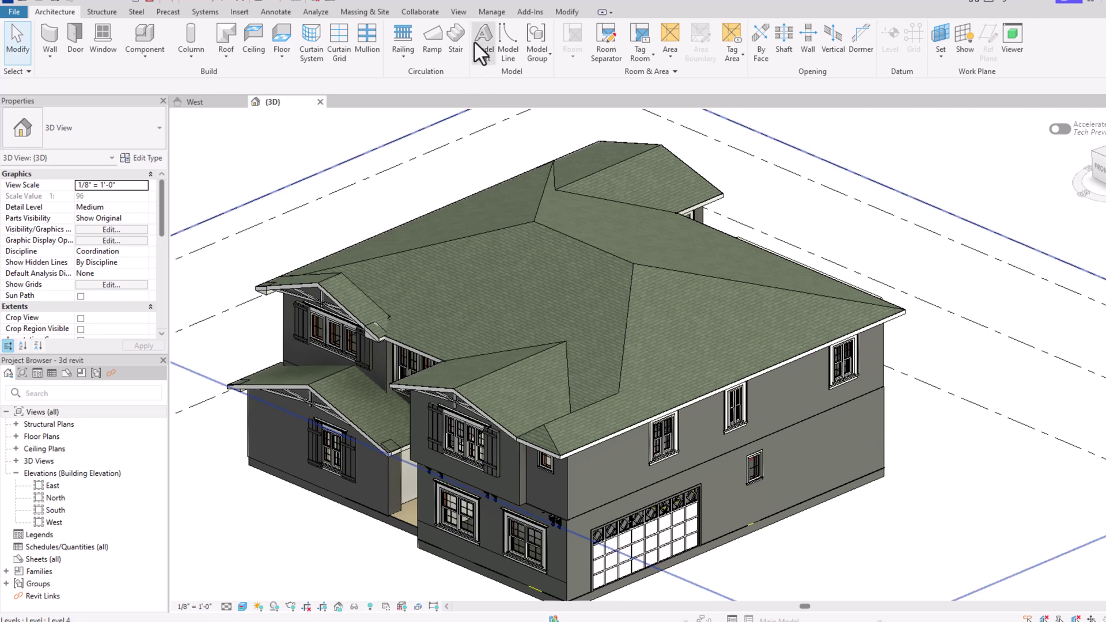
left_click(464, 13)
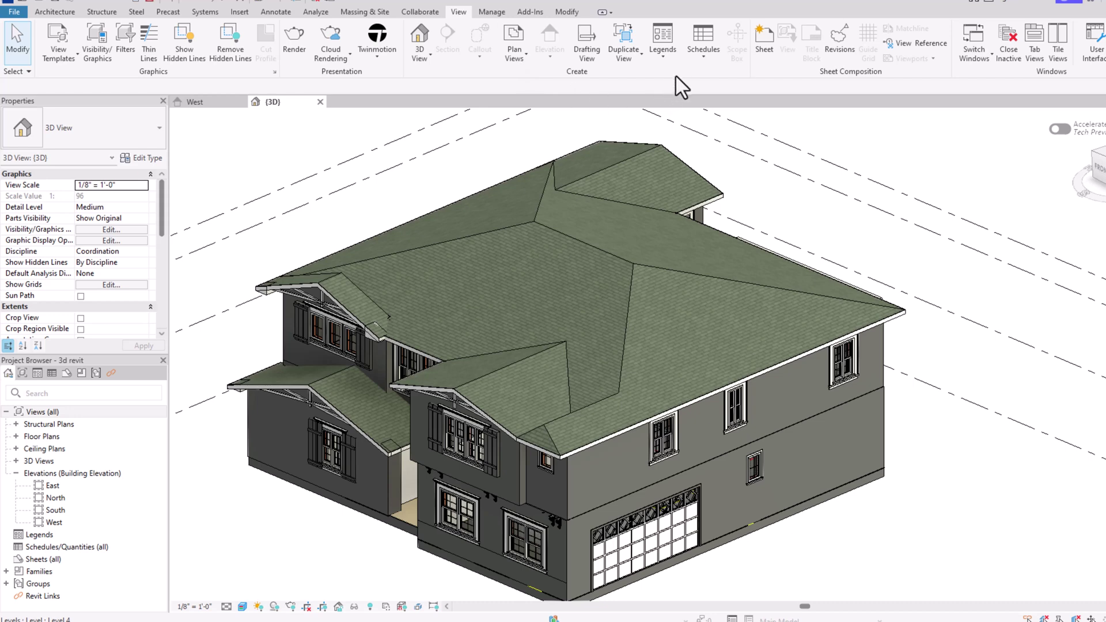
left_click(701, 58)
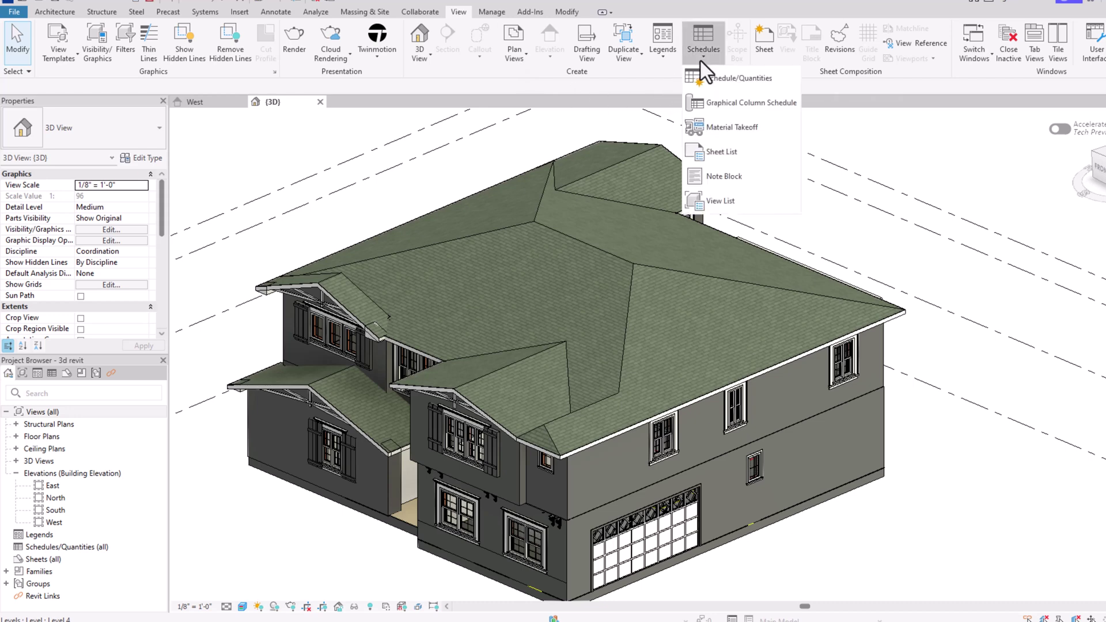
left_click(720, 151)
scroll(495, 345, "down", 4)
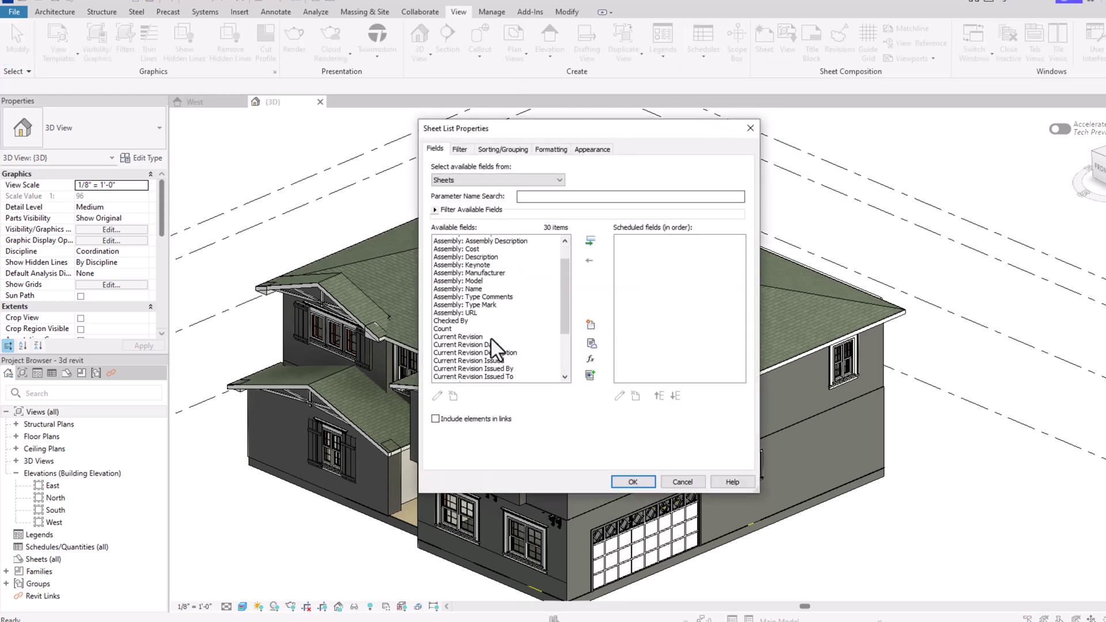